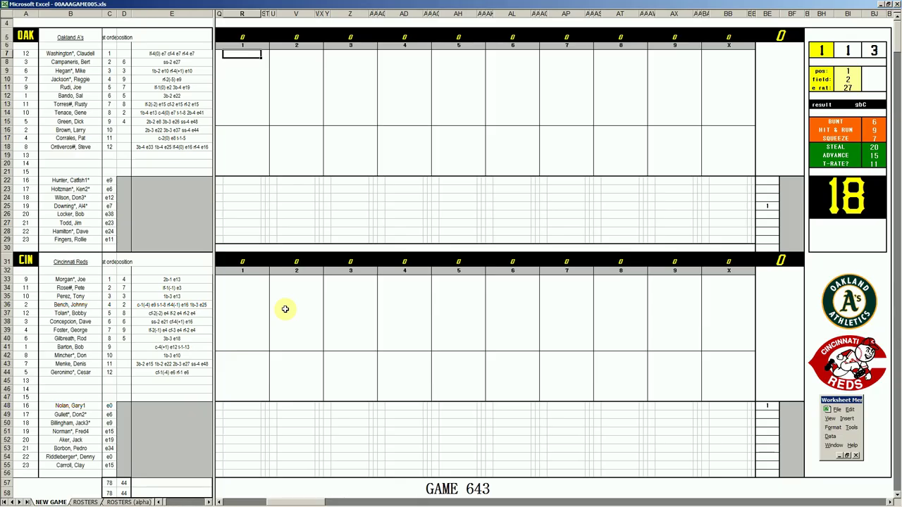
# Reroll the dice four times with F9 for the next at-bat
pyautogui.press('F9')
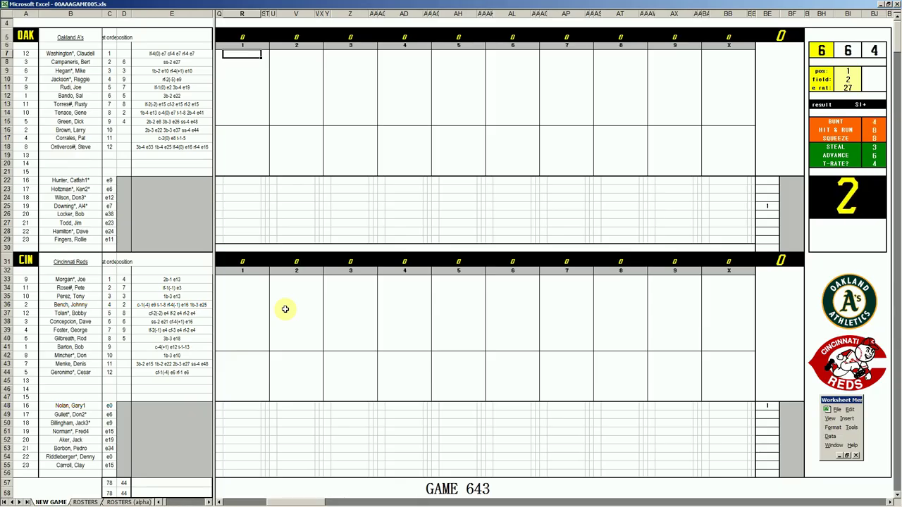
pyautogui.press('F9')
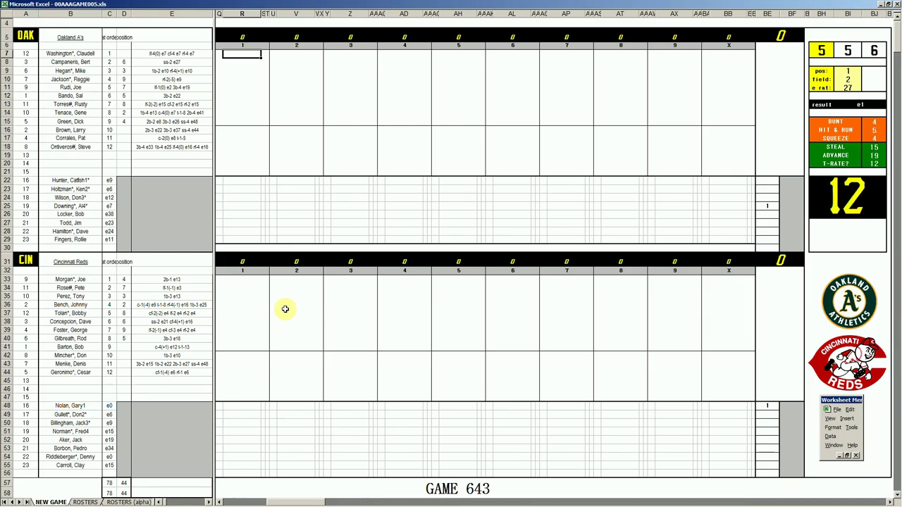
pyautogui.press('F9')
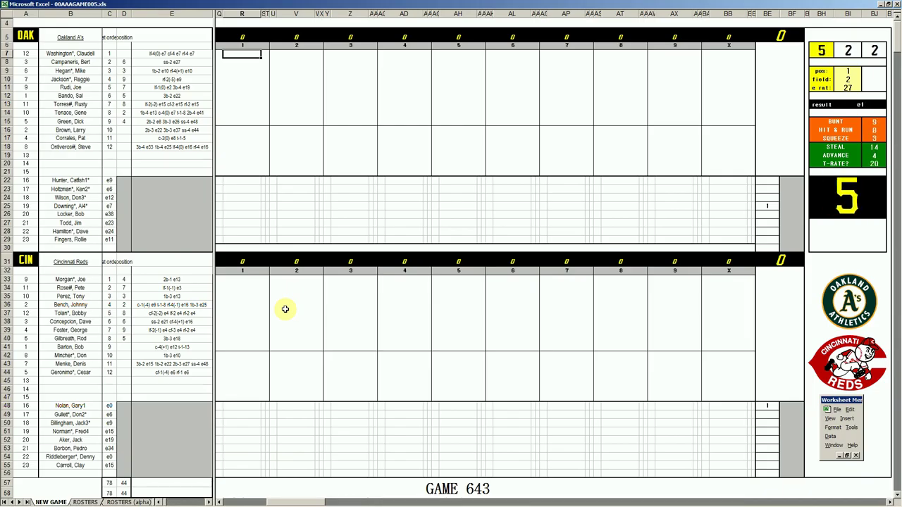
pyautogui.press('F9')
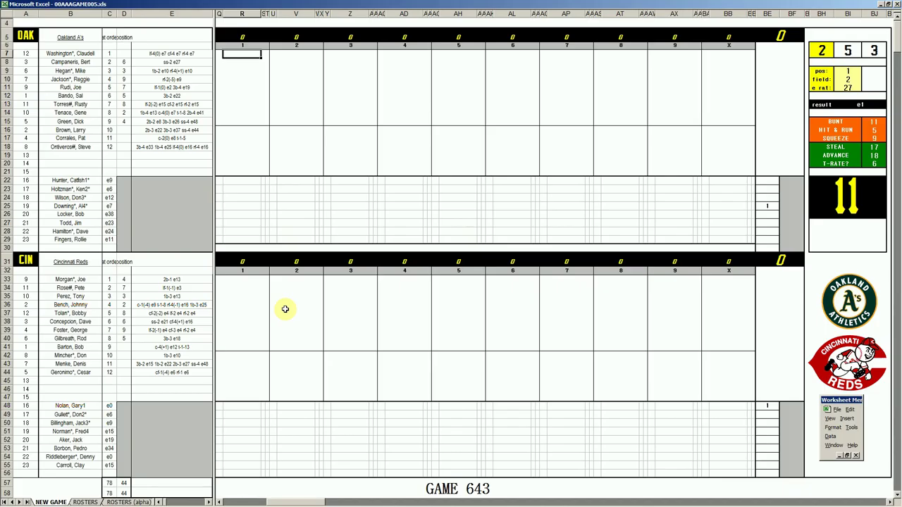
# Enter f53, 2 and f8 for the A's first three batters in R7:R9
pyautogui.write('f53')
pyautogui.press('Return')
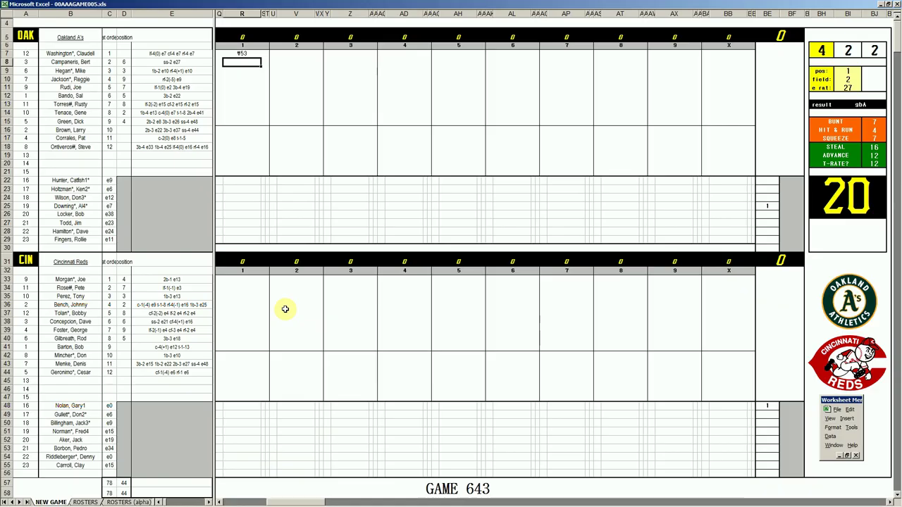
pyautogui.write('2')
pyautogui.press('Return')
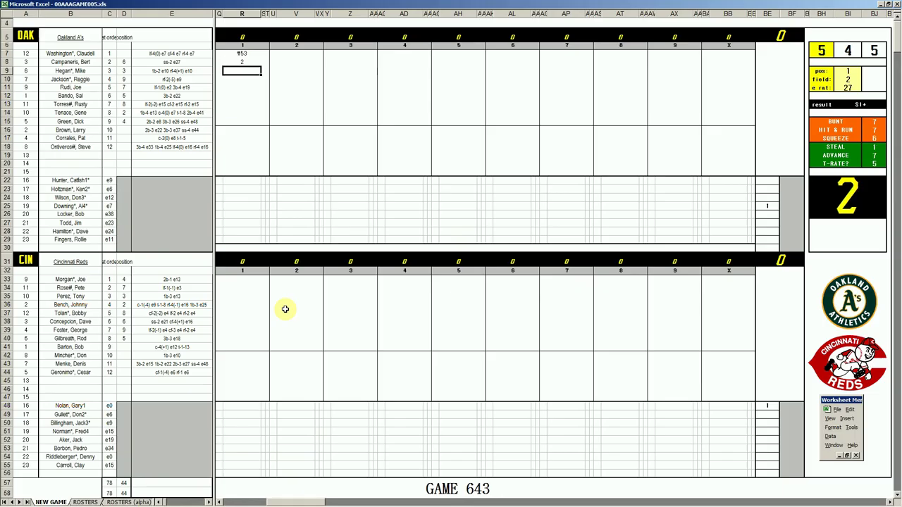
pyautogui.write('f8')
pyautogui.press('Return')
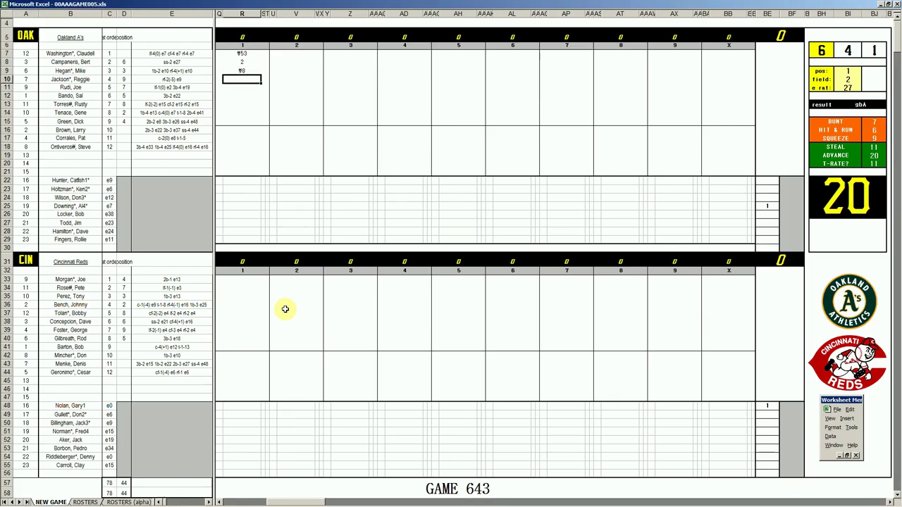
# Finish the A's fourth batter with f8, then log the Reds' f13 and f63 in R33:R34
pyautogui.write('f8')
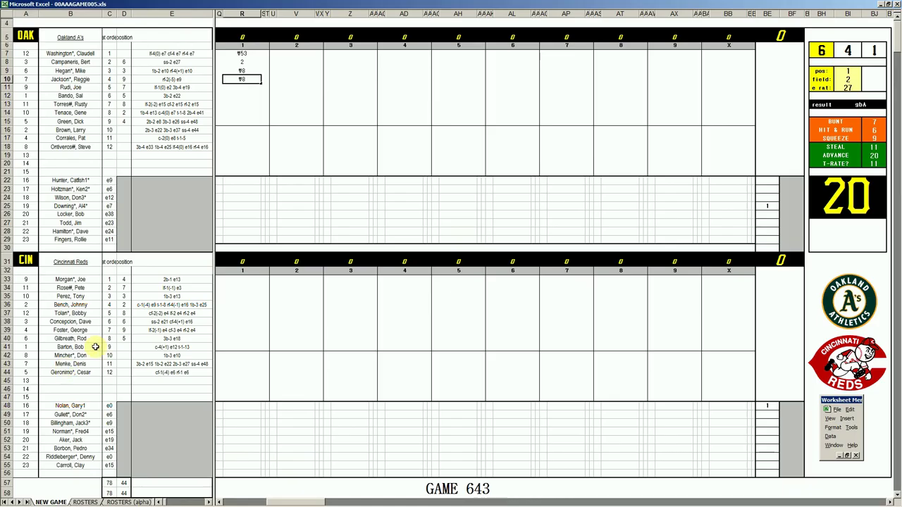
pyautogui.click(237, 280)
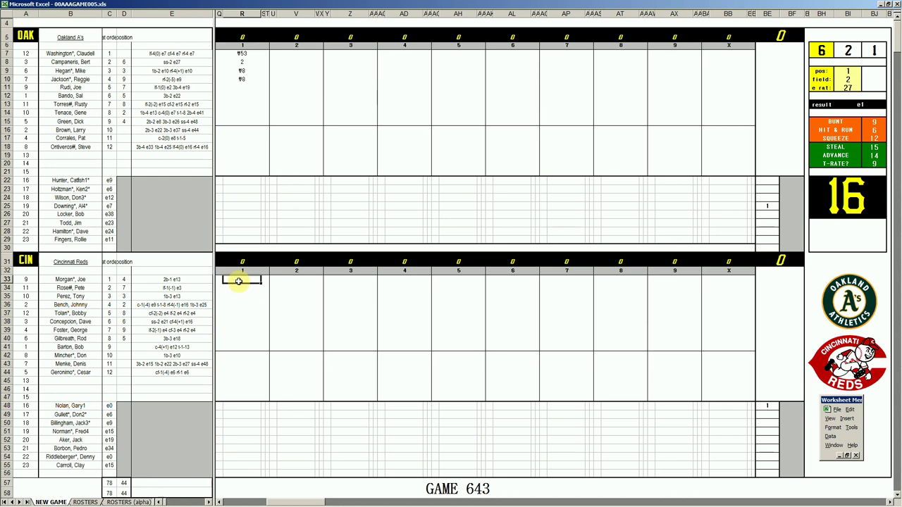
pyautogui.write('63')
pyautogui.press('Return')
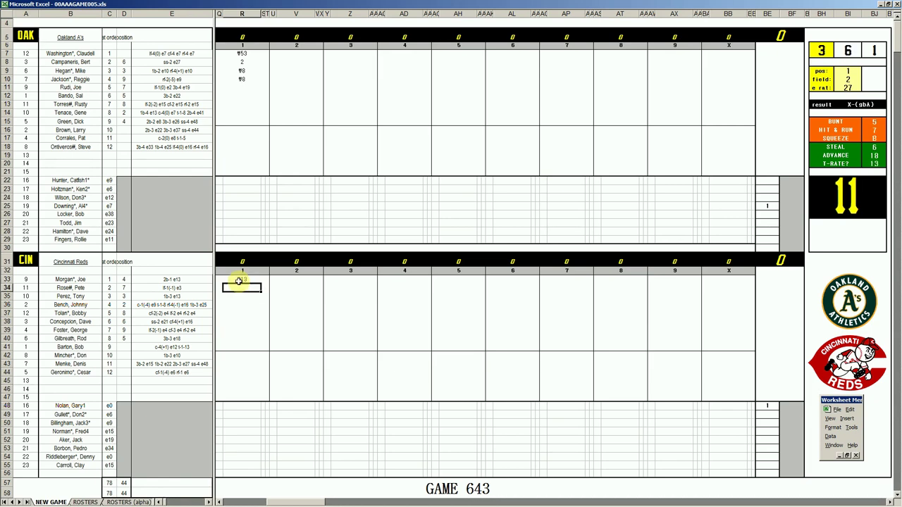
pyautogui.write('f63')
pyautogui.press('Return')
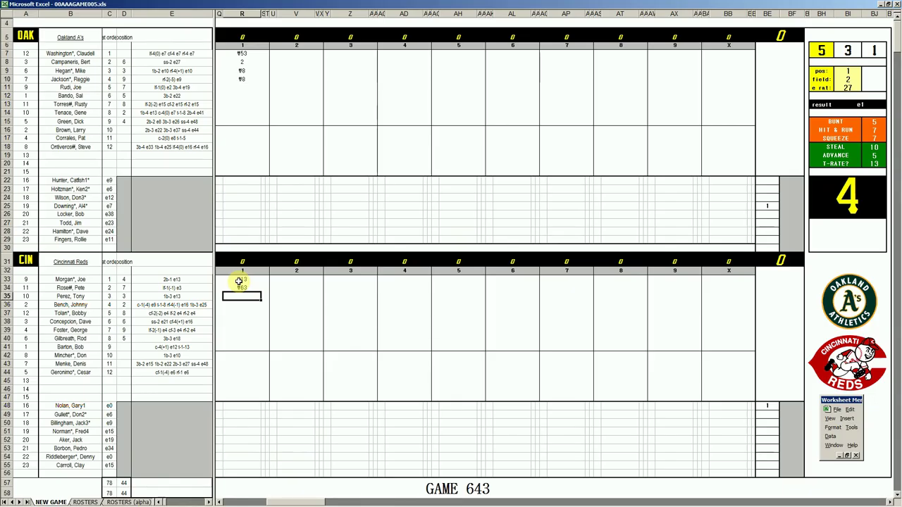
# Set the dice panel to pos 2, field 4 and e rat 7
pyautogui.hotkey('ctrl', 'Home')
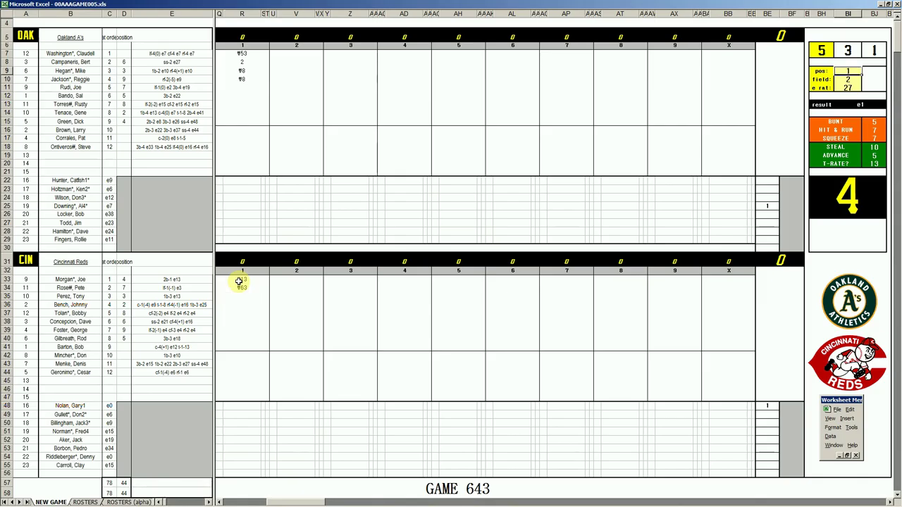
pyautogui.write('2')
pyautogui.press('Return')
pyautogui.write('4')
pyautogui.press('Return')
pyautogui.write('7')
pyautogui.press('Return')
pyautogui.click(242, 294)
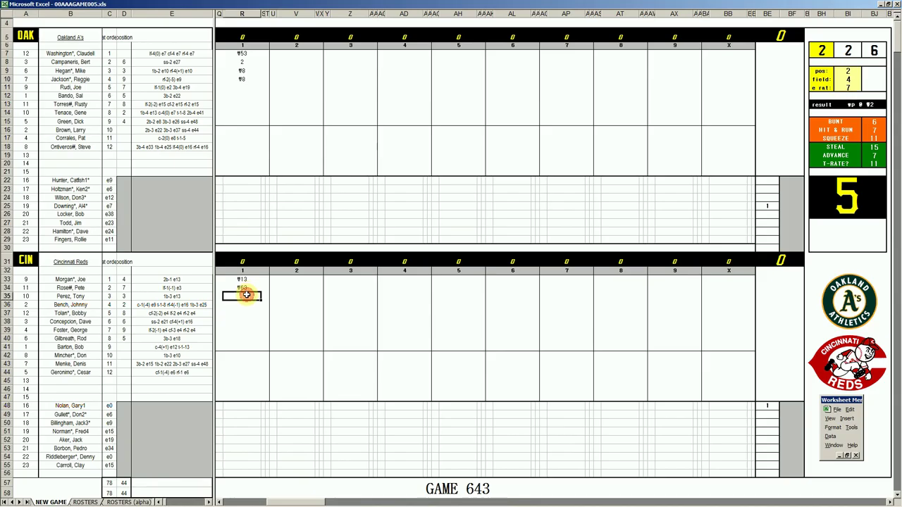
# Set the dice panel to pos 5, field 3 and e rat 18
pyautogui.click(289, 86)
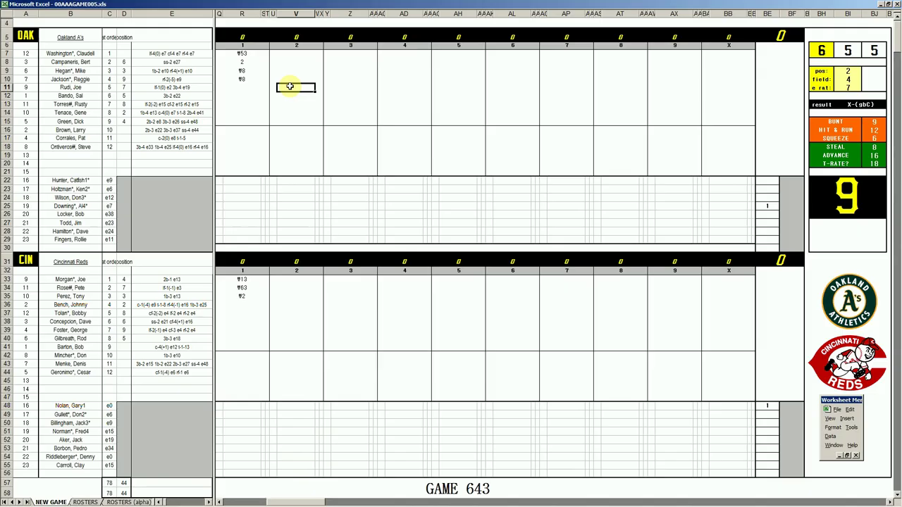
pyautogui.press('Return')
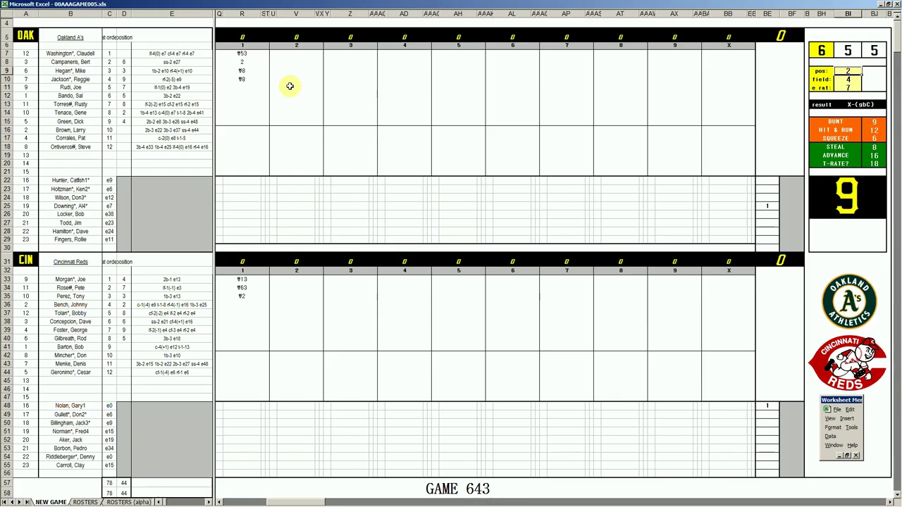
pyautogui.write('5')
pyautogui.press('Return')
pyautogui.write('3')
pyautogui.press('Return')
pyautogui.write('18')
pyautogui.press('Return')
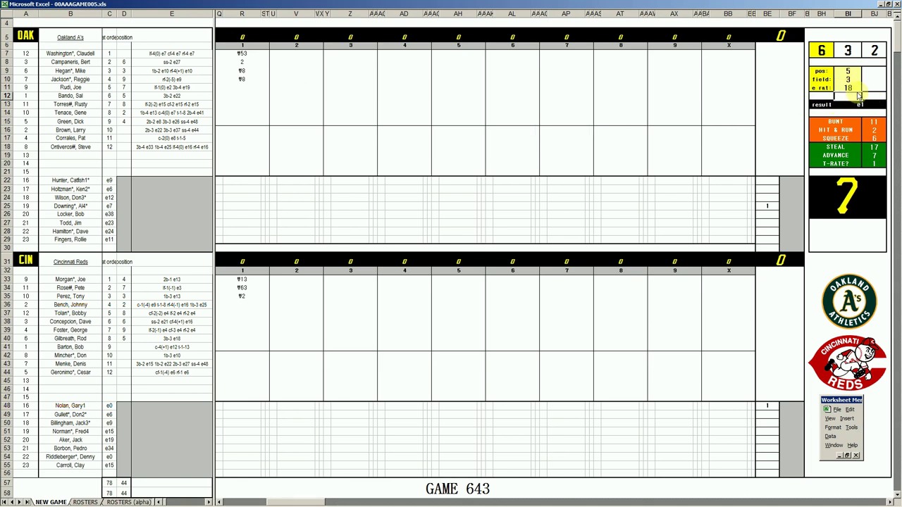
# Score the A's 2nd inning as e5, f8, 1, f9 and f53 in V11:V15
pyautogui.click(283, 88)
pyautogui.write('e4')
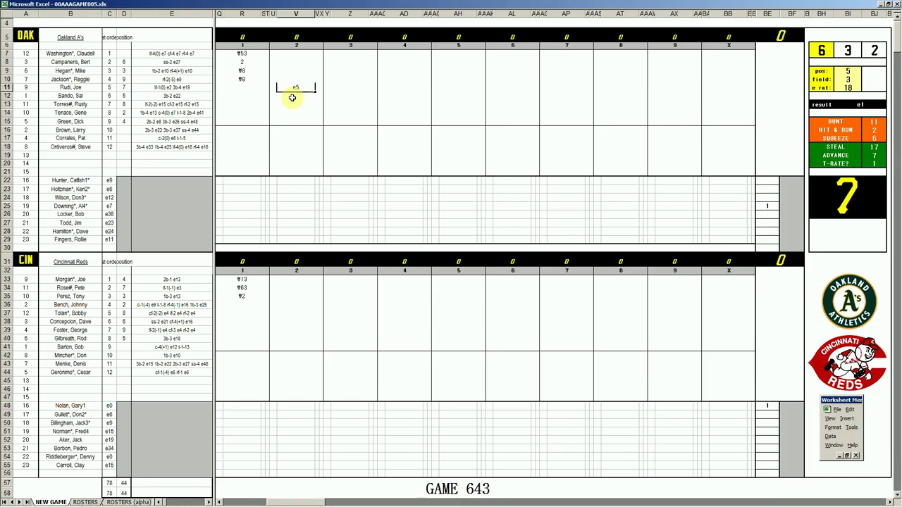
pyautogui.press('Return')
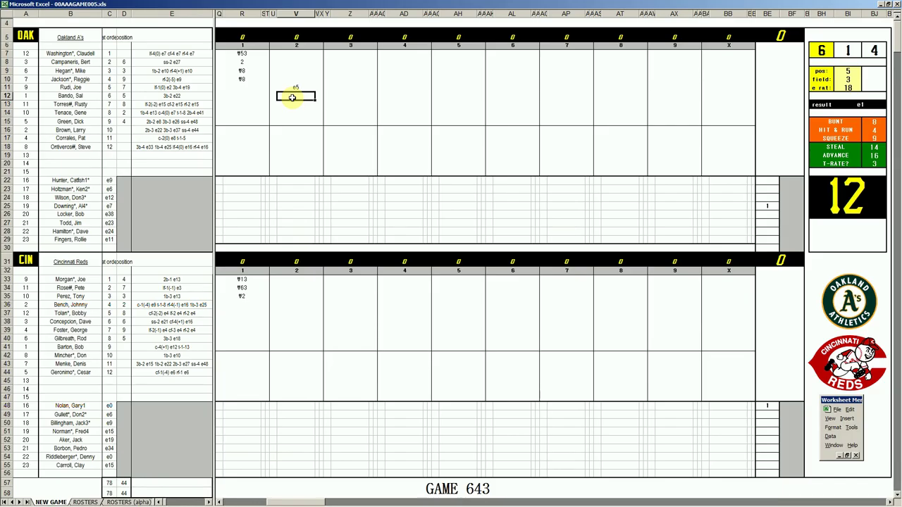
pyautogui.press('Return')
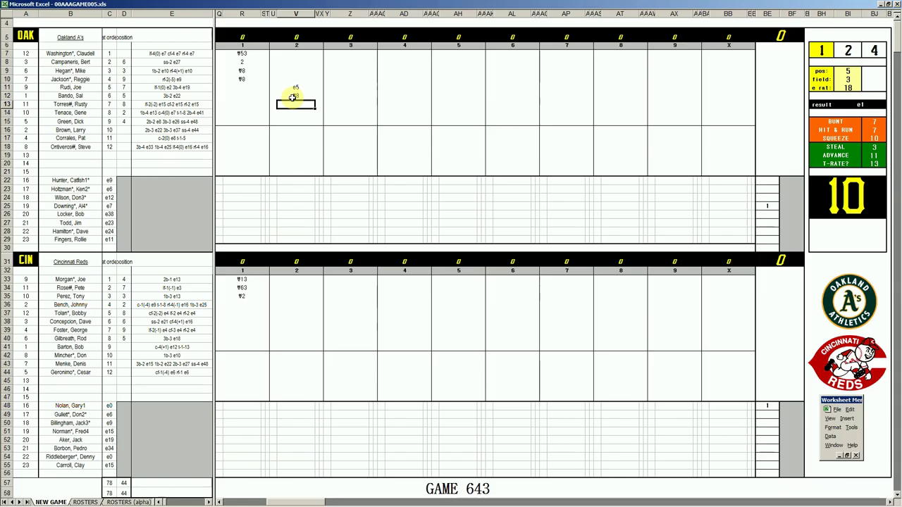
pyautogui.doubleClick(292, 102)
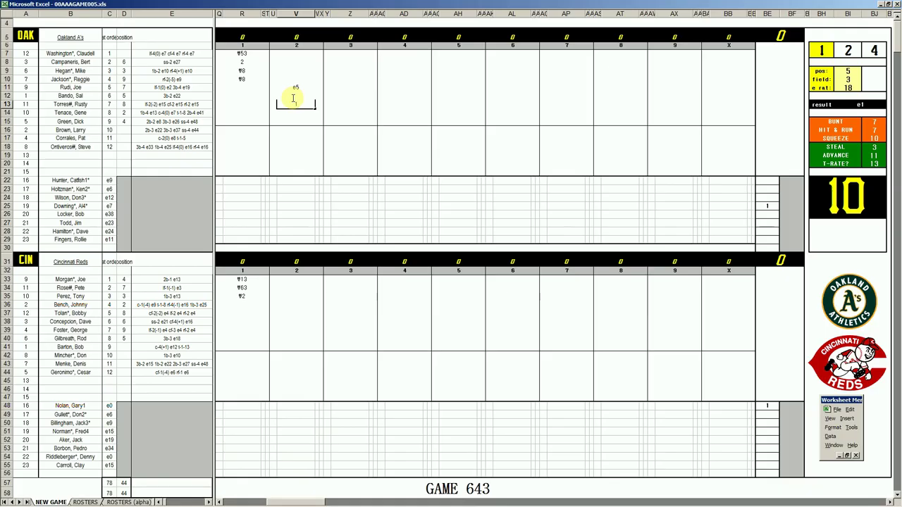
pyautogui.press('Return')
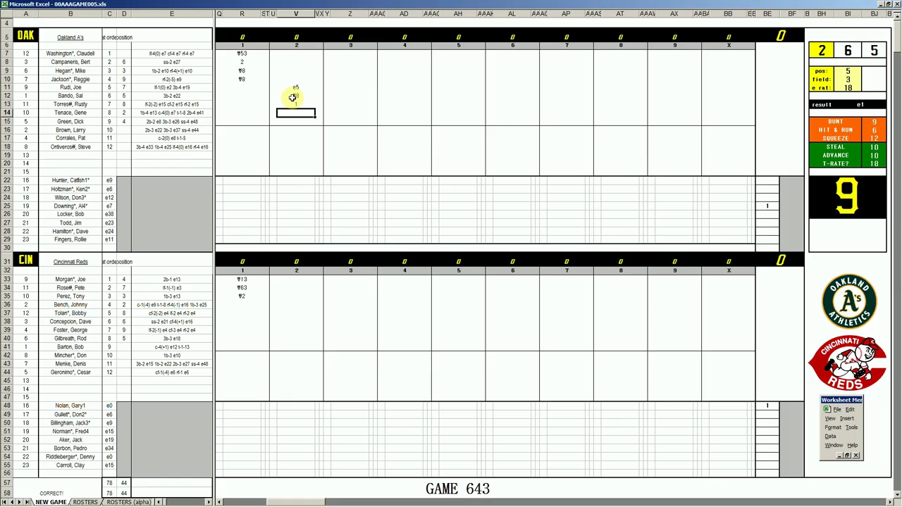
pyautogui.write('f9')
pyautogui.press('Return')
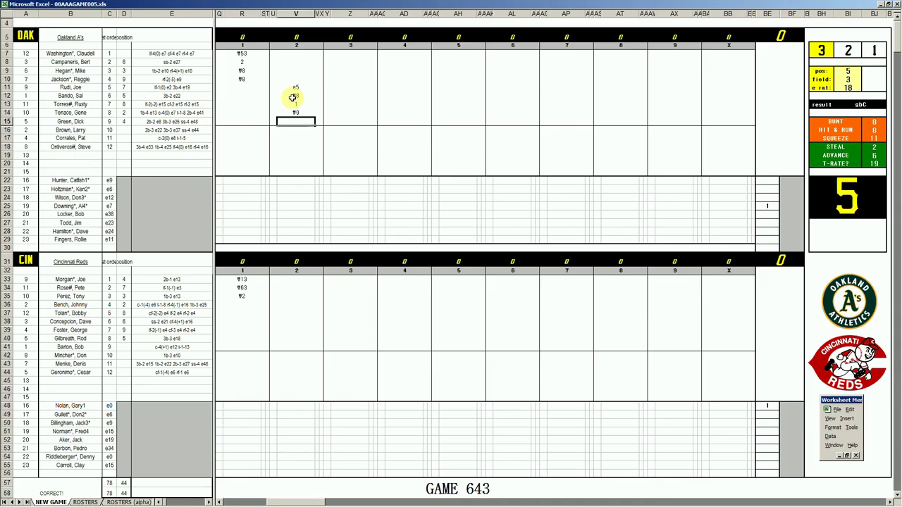
pyautogui.write('f53')
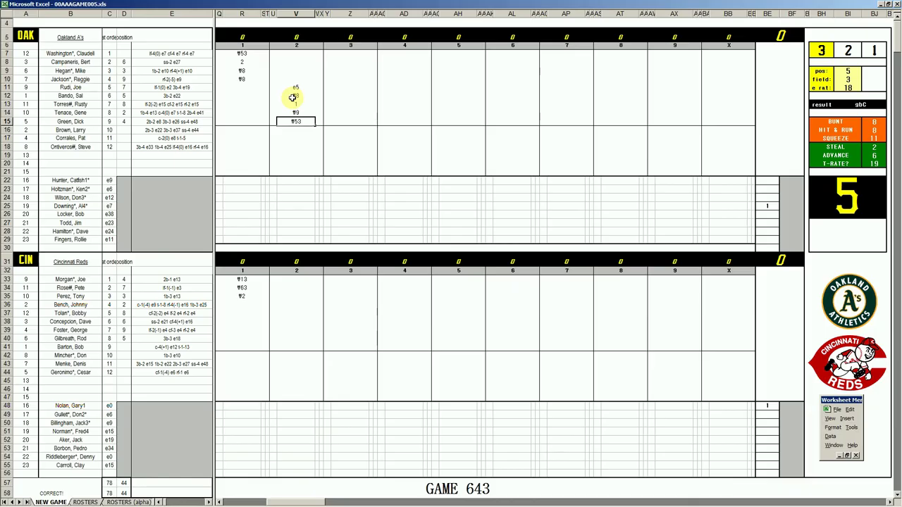
# Enter f4 and 1 for the Reds' 2nd inning in rows 36 and 37
pyautogui.click(283, 303)
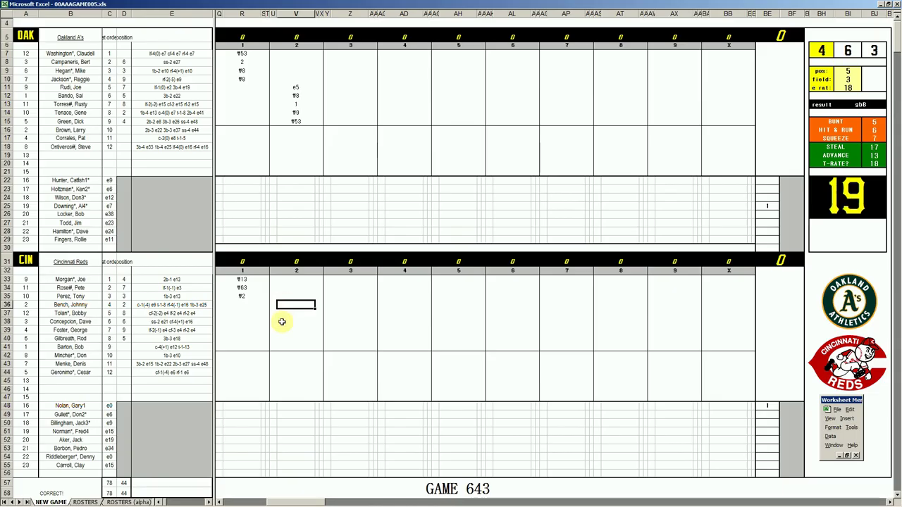
pyautogui.write('f4')
pyautogui.press('Return')
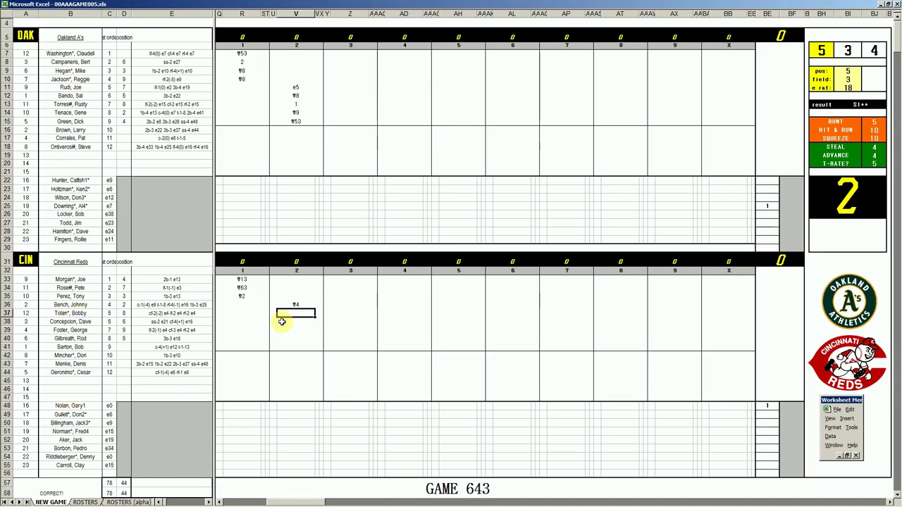
pyautogui.write('1')
pyautogui.press('Return')
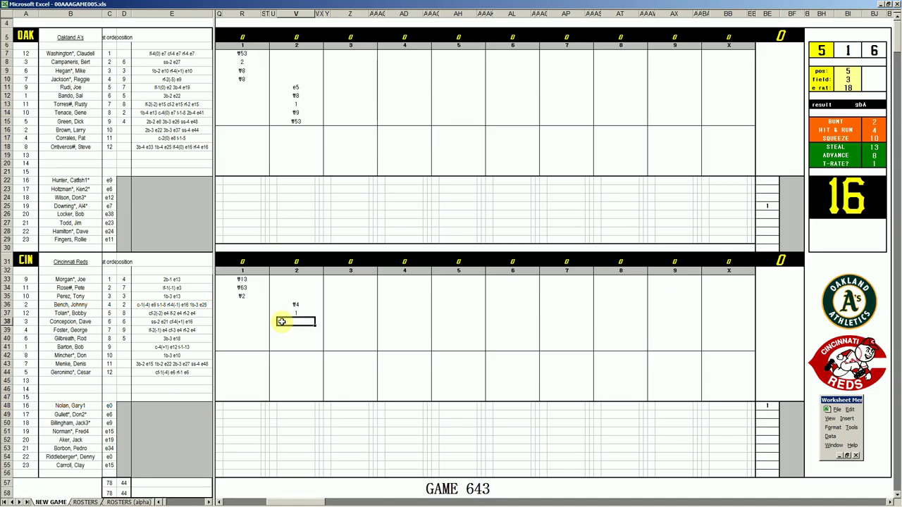
pyautogui.press('Up')
pyautogui.press('Right')
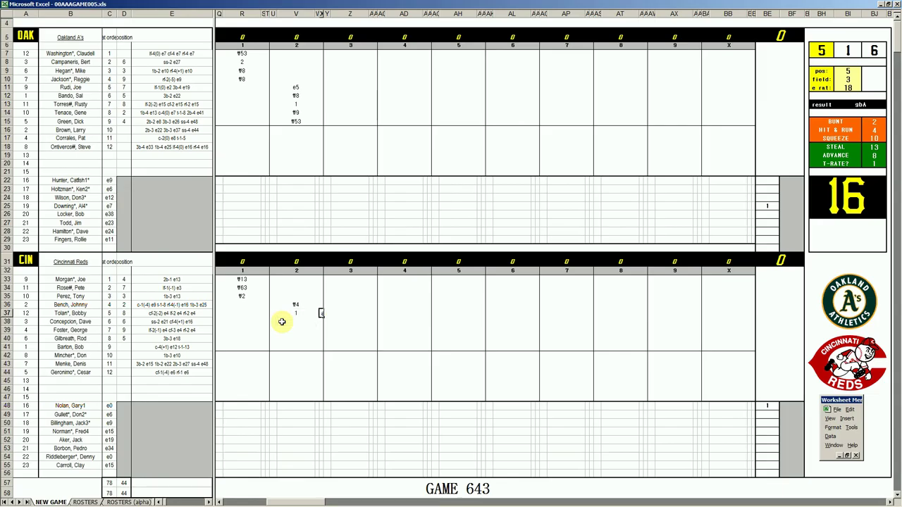
# Enter 8, #4 and #8 for the Reds' batters in V38:V40
pyautogui.click(281, 322)
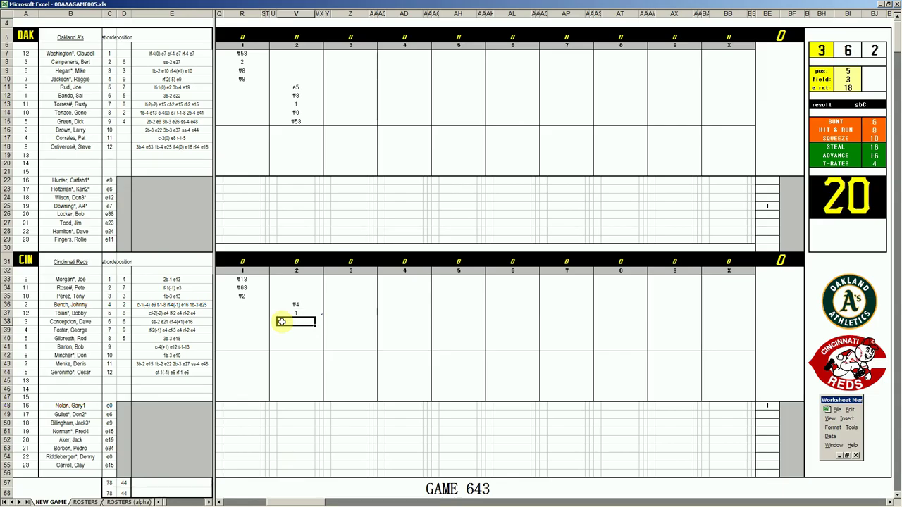
pyautogui.write('8')
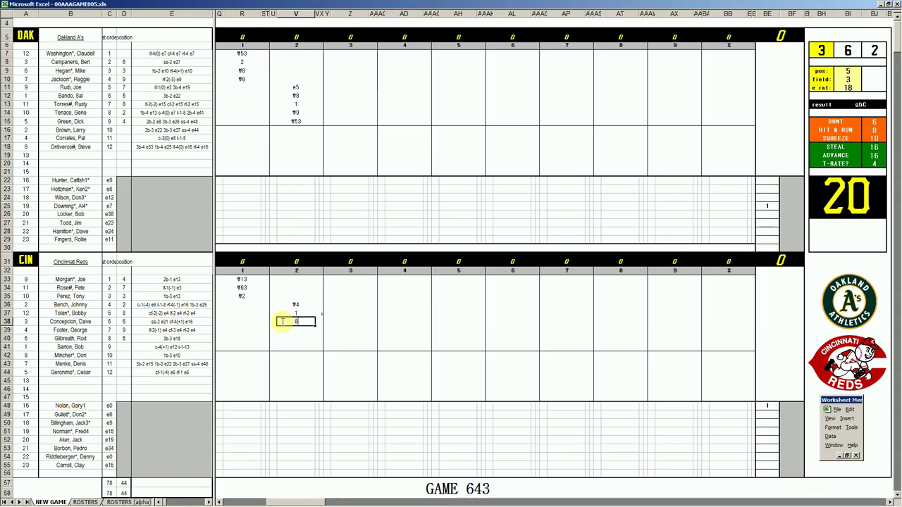
pyautogui.press('Return')
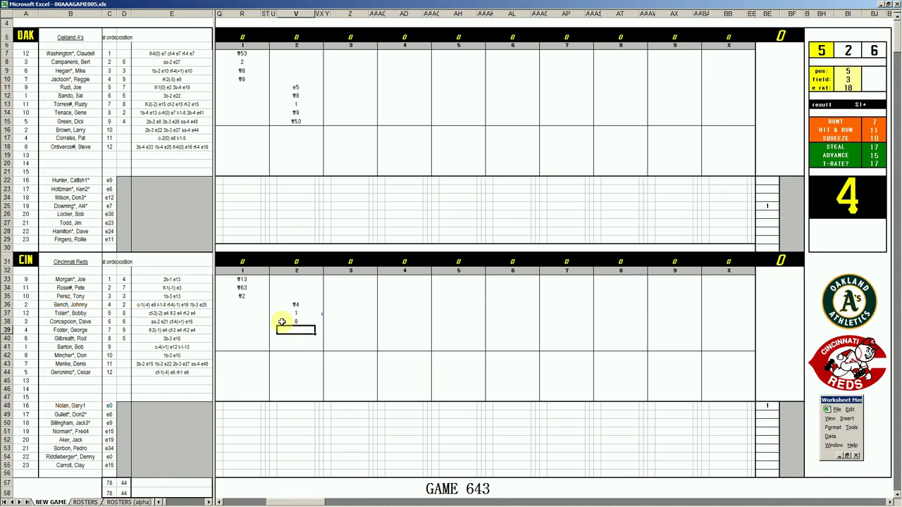
pyautogui.write('#4')
pyautogui.press('Return')
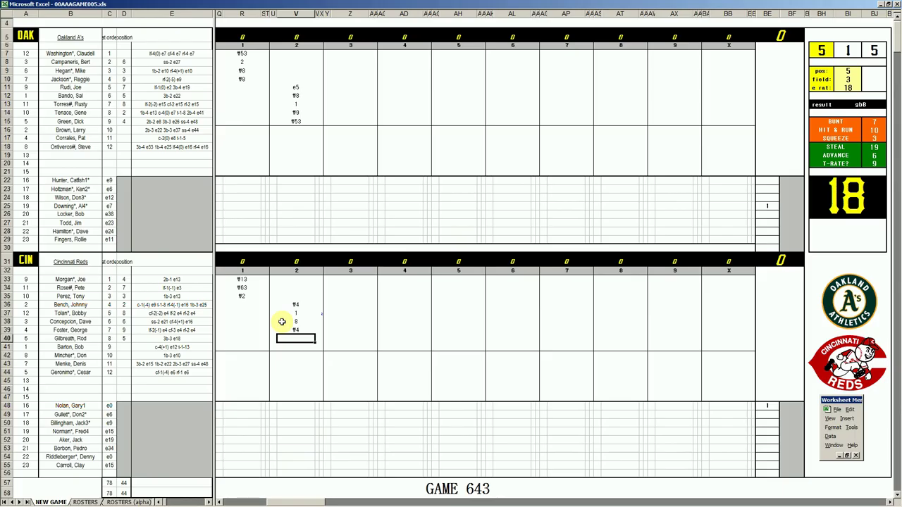
pyautogui.write('#8')
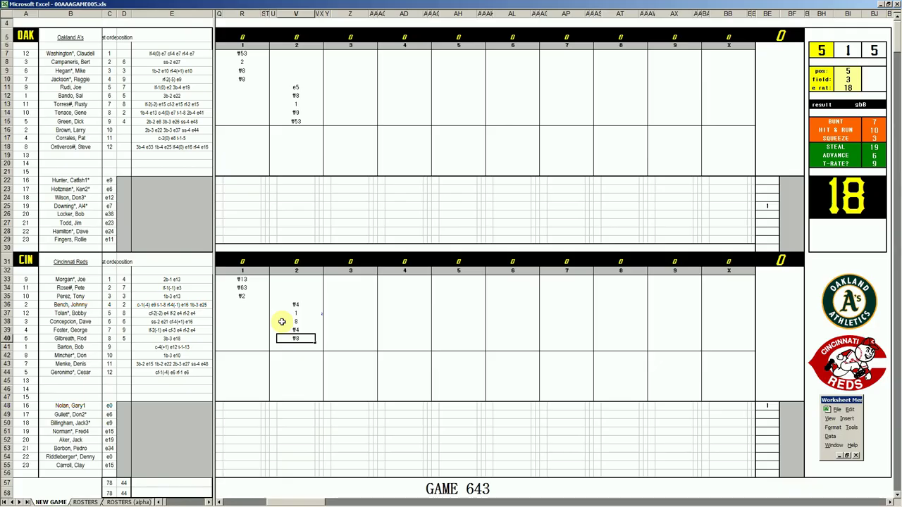
# Enter k, #8 and #4 for the A's 3rd-inning batters in Z7:Z9
pyautogui.click(343, 51)
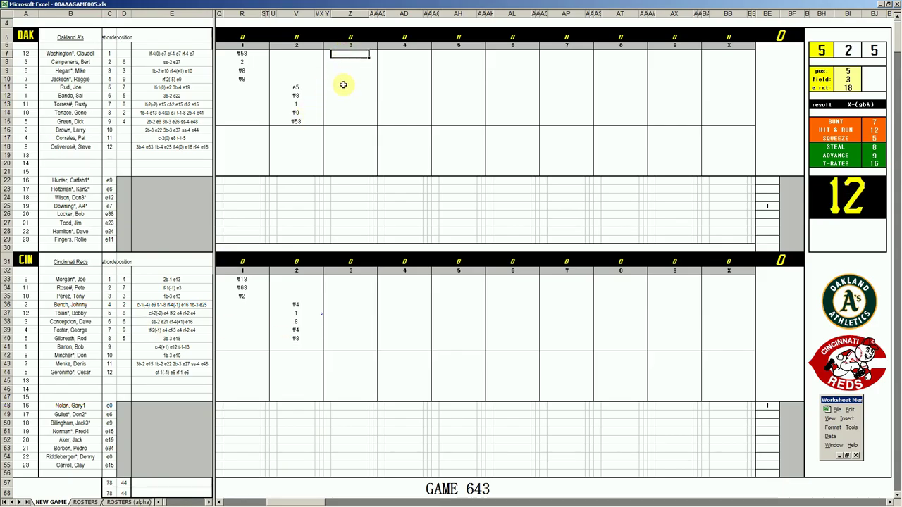
pyautogui.write('k')
pyautogui.press('Return')
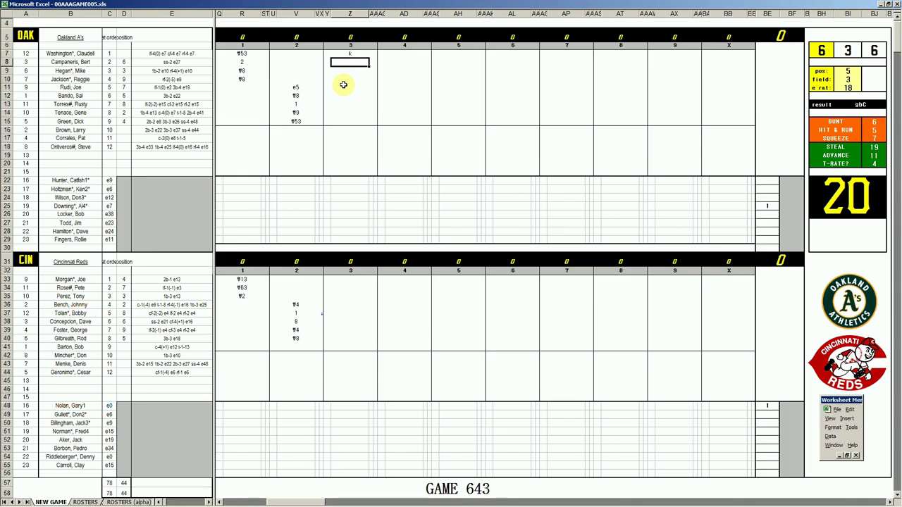
pyautogui.write('#8')
pyautogui.press('Return')
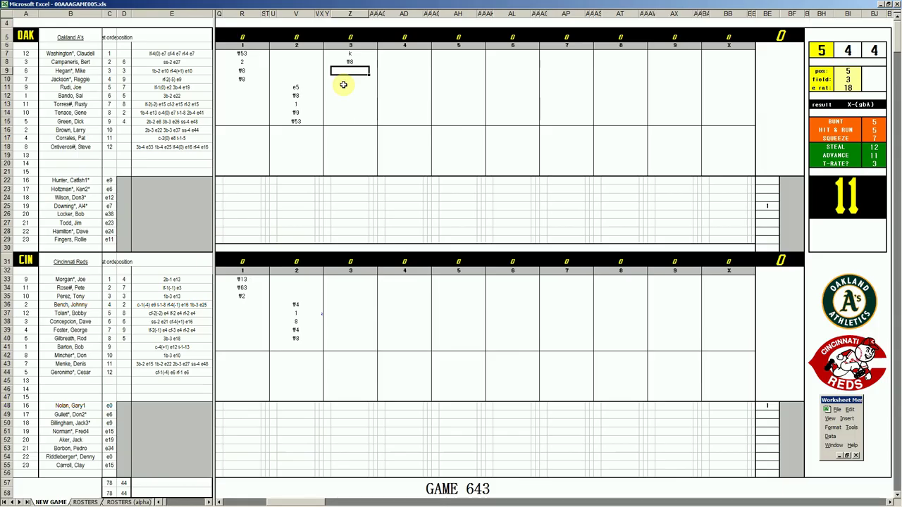
pyautogui.write('#4')
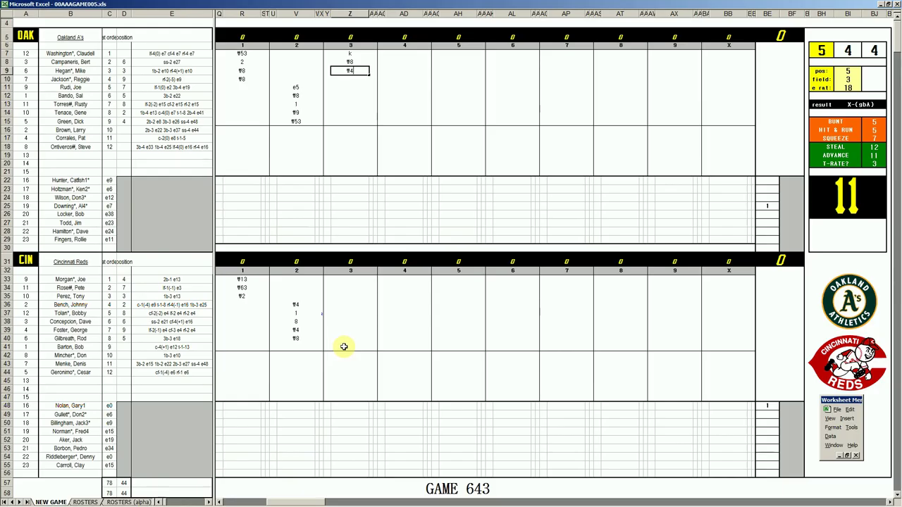
# Enter 8 in Z41, then #9 and 2 for the Reds' first two 3rd-inning batters
pyautogui.click(343, 346)
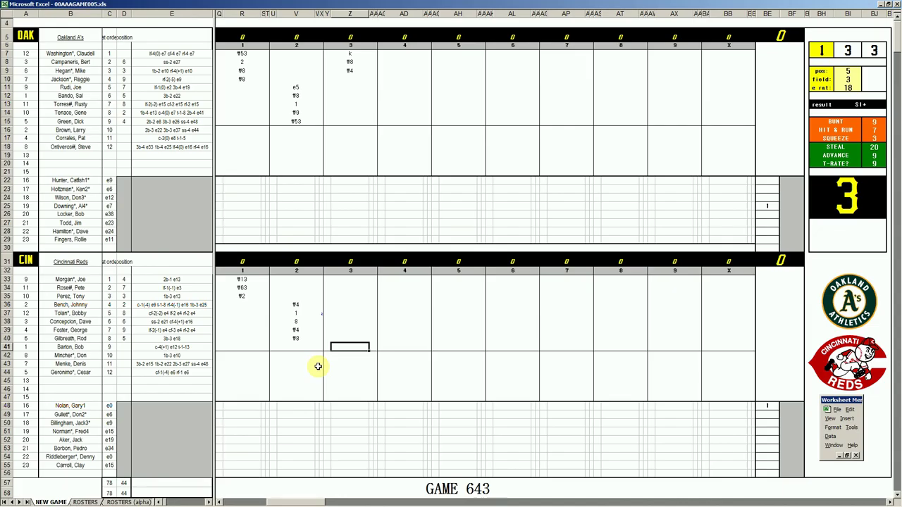
pyautogui.write('8')
pyautogui.press('Return')
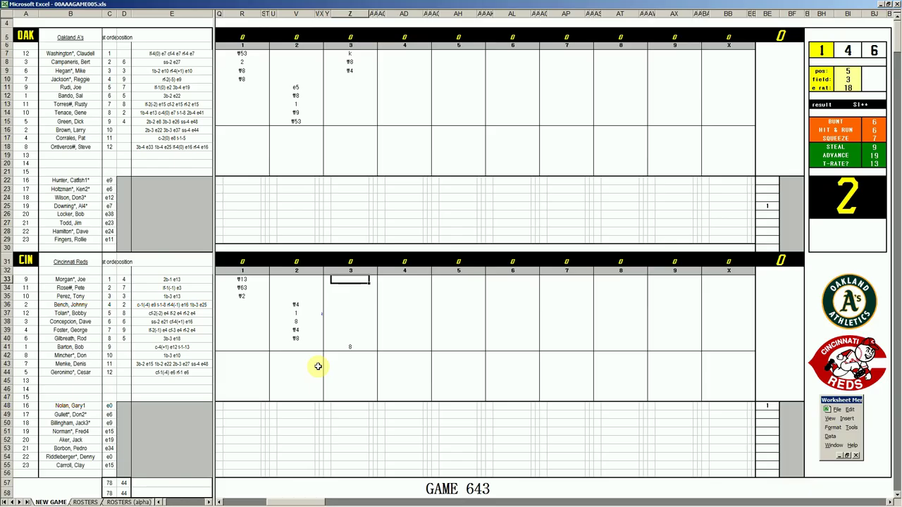
pyautogui.write('#9')
pyautogui.press('Return')
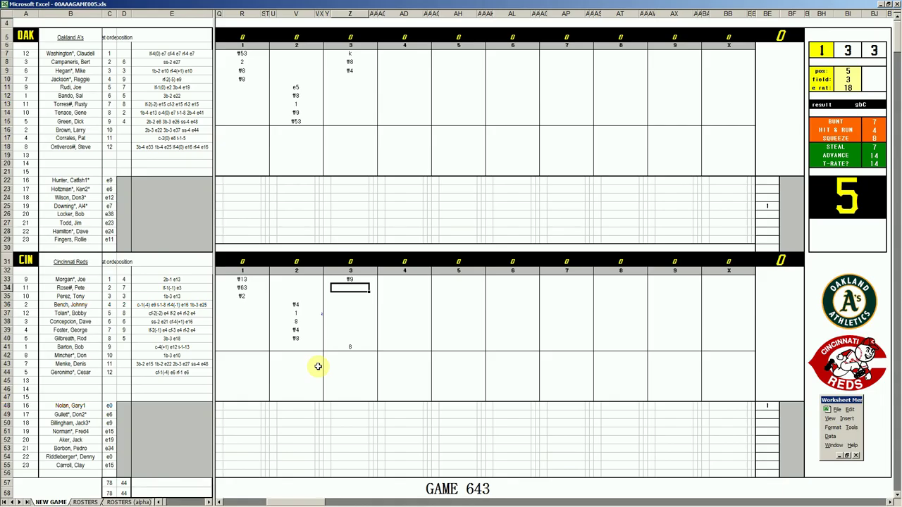
pyautogui.write('2')
pyautogui.press('Return')
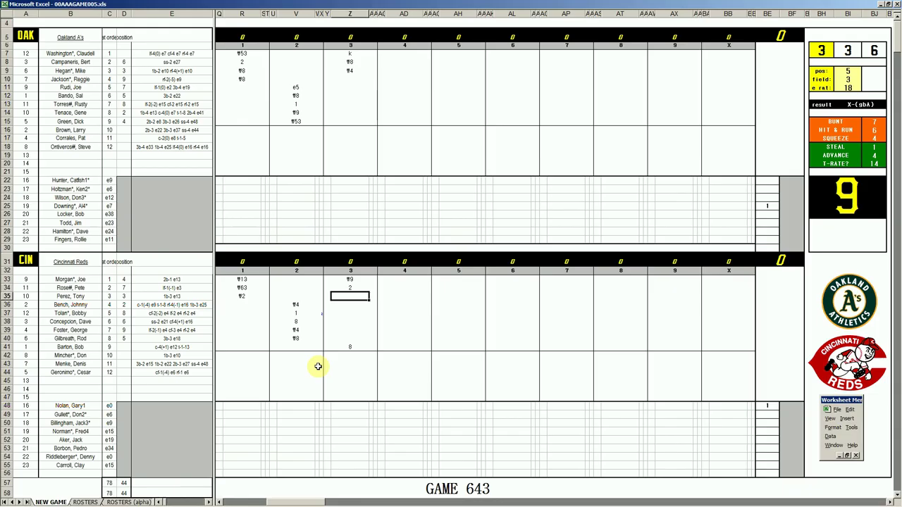
# Enter 8, f3 and k for the Reds' next three batters in Z35:Z37
pyautogui.write('8')
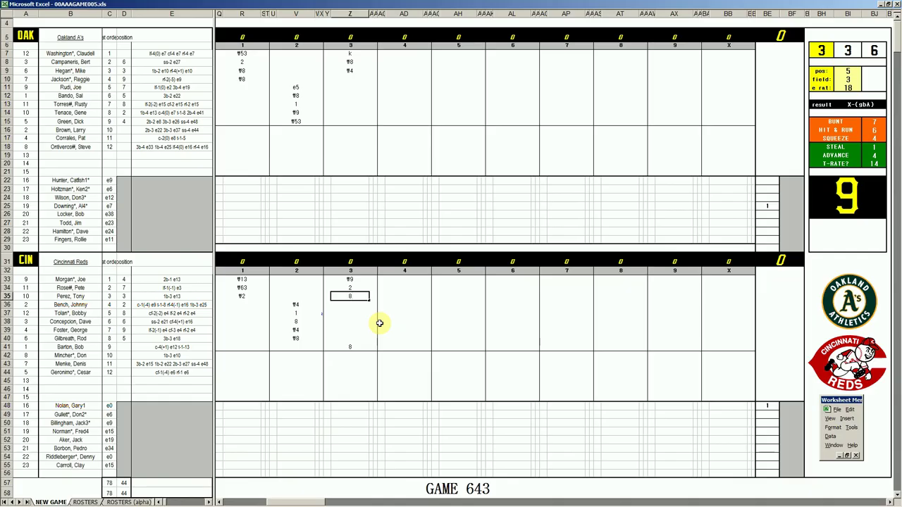
pyautogui.press('Return')
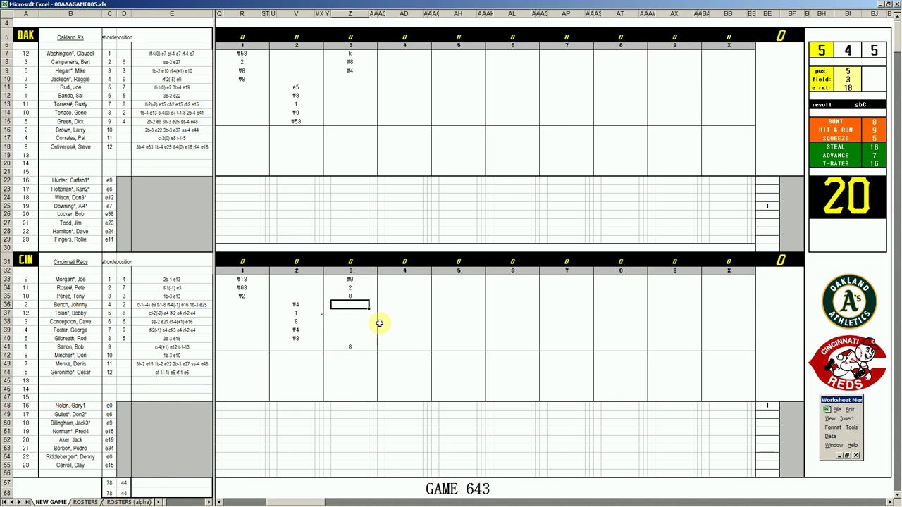
pyautogui.write('f3')
pyautogui.press('Return')
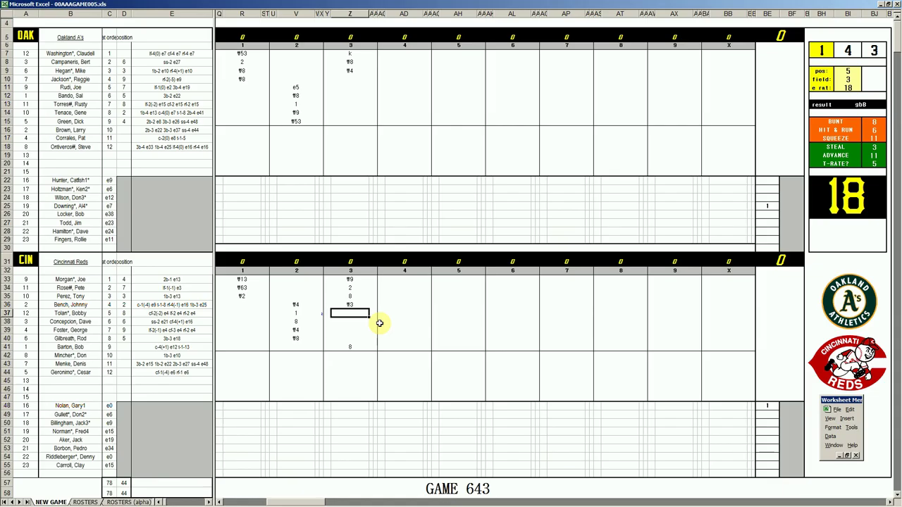
pyautogui.write('k')
pyautogui.click(397, 79)
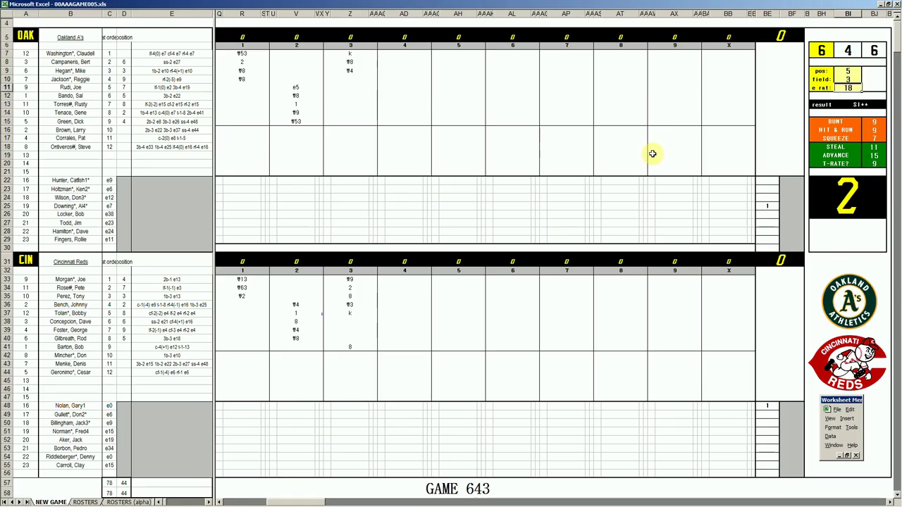
# Enter 1, 1 and #3 for the A's 4th-inning batters in AD10:AD12
pyautogui.click(389, 77)
pyautogui.write('1')
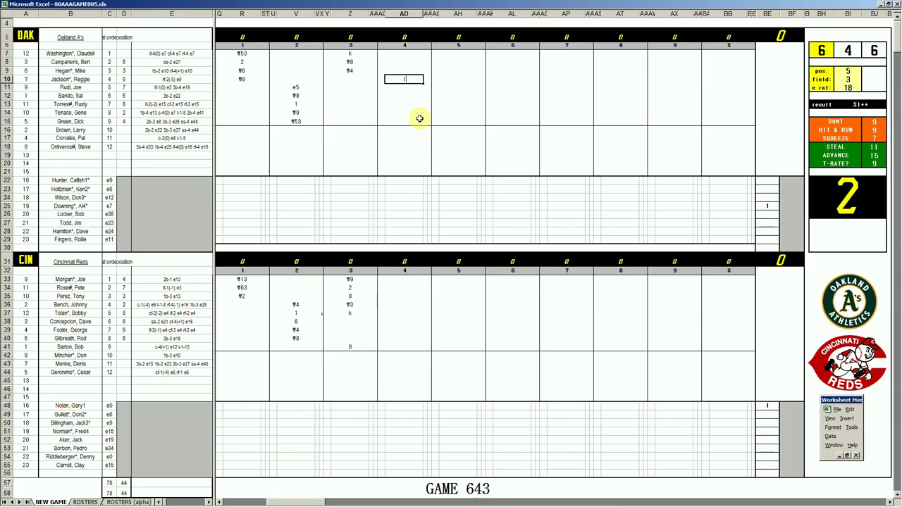
pyautogui.press('Return')
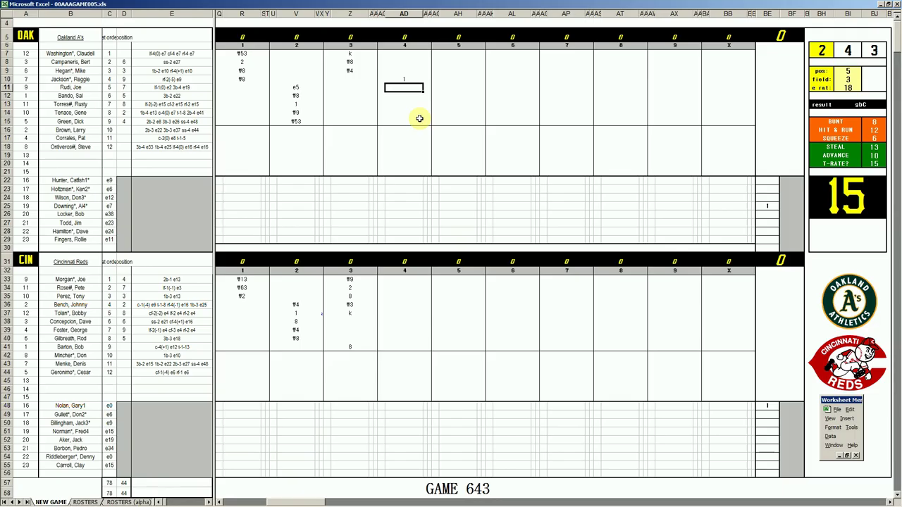
pyautogui.write('1')
pyautogui.press('Return')
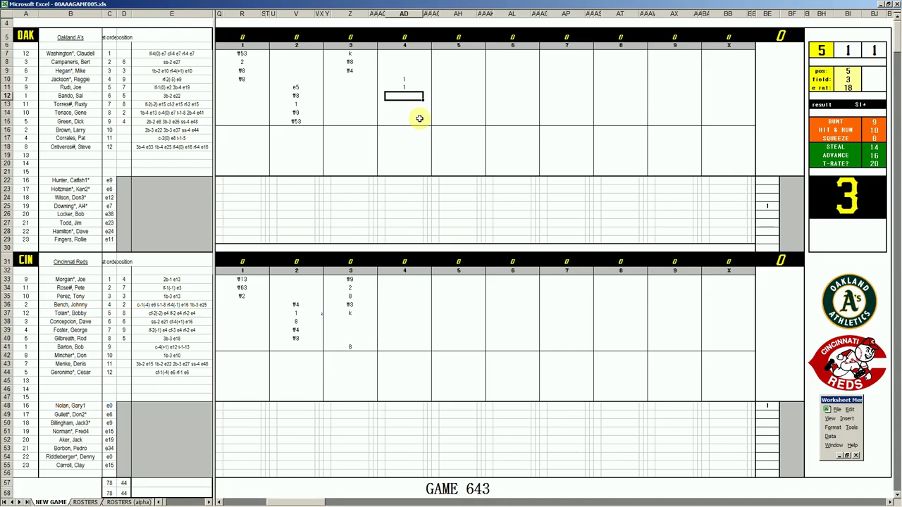
pyautogui.write('¶3')
pyautogui.press('Return')
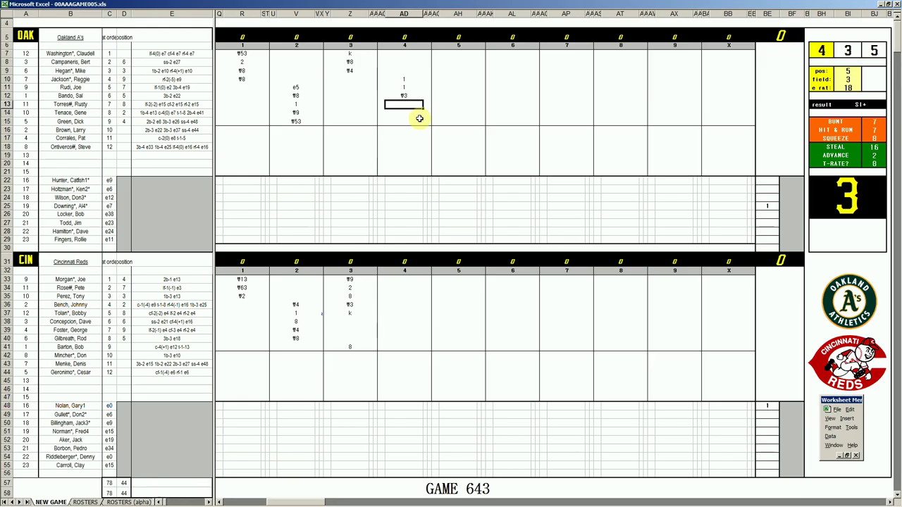
# Change the pos rating to 4 and enter #43 in AD13
pyautogui.press('Return')
pyautogui.write('4')
pyautogui.press('Return')
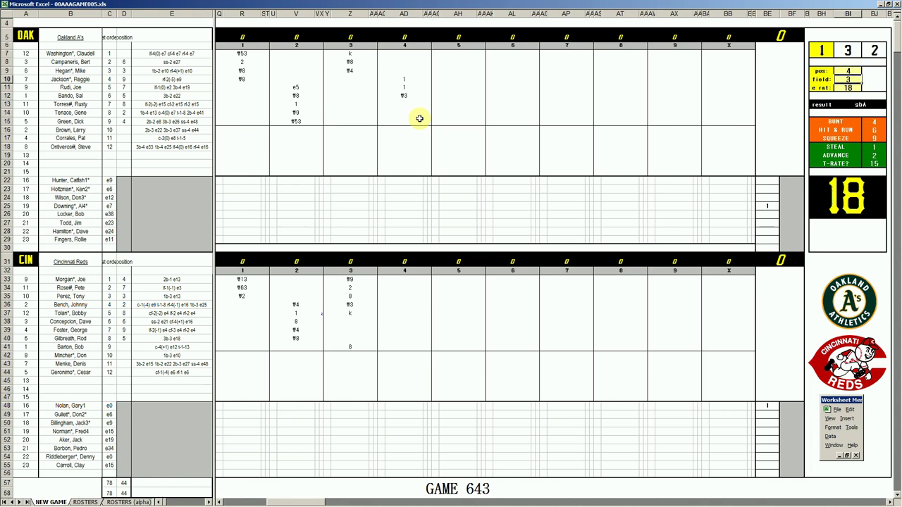
pyautogui.click(404, 105)
pyautogui.write('#43')
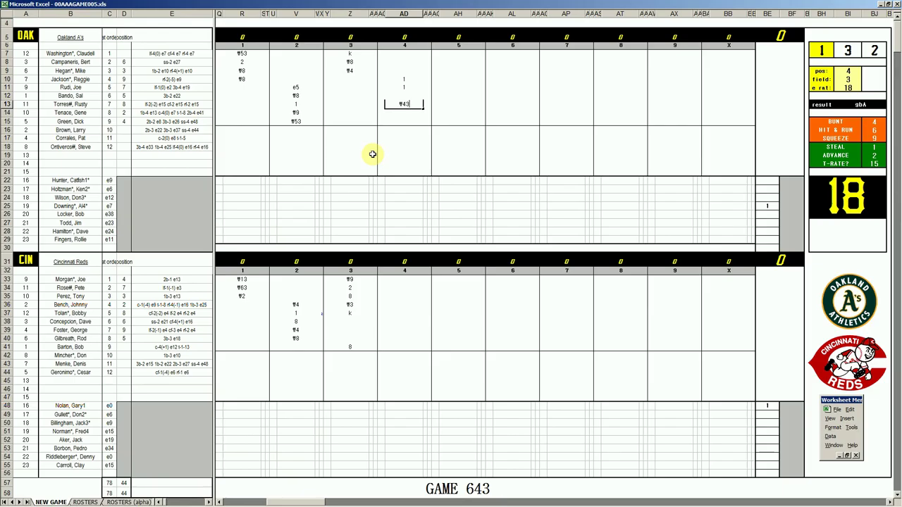
pyautogui.press('Return')
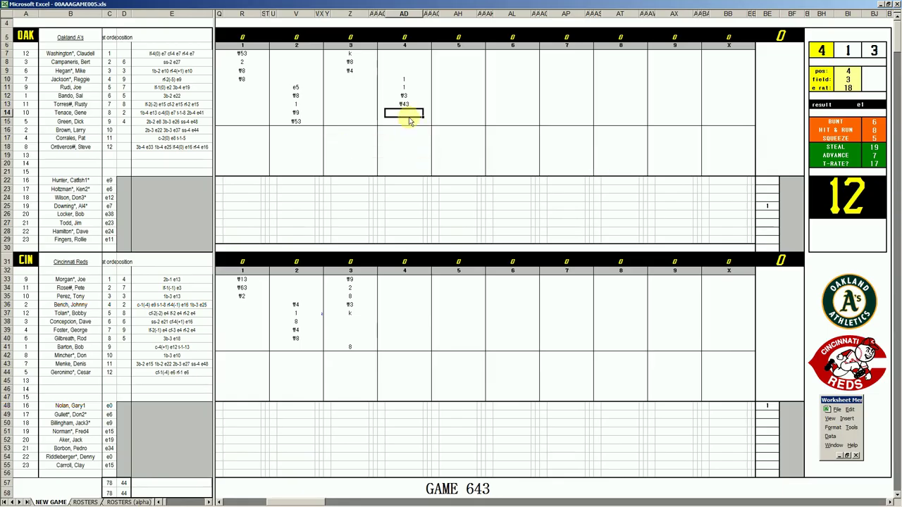
# Enter 4 in AD14, mark runs for rows 10, 11 and 14, and enter #33 in AD15
pyautogui.write('4')
pyautogui.press('Return')
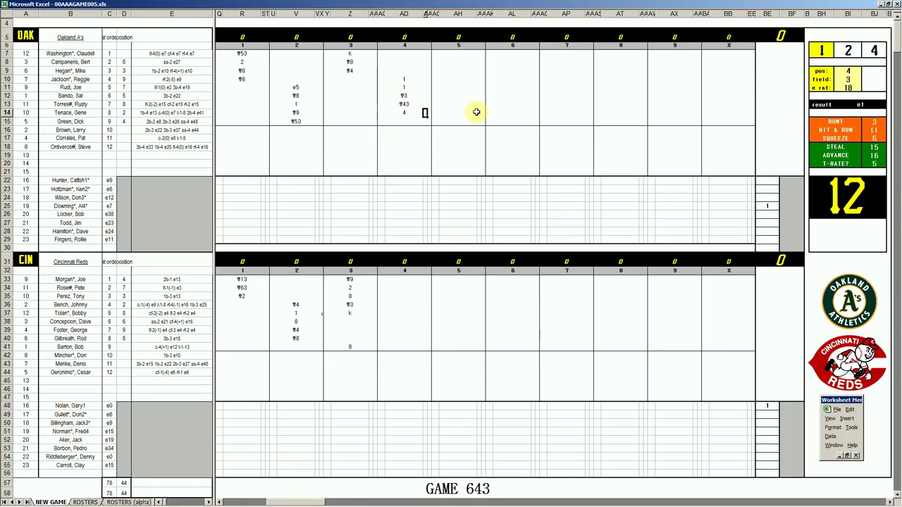
pyautogui.press('Left')
pyautogui.press('Left')
pyautogui.press('Up')
pyautogui.press('Up')
pyautogui.press('Up')
pyautogui.press('Up')
pyautogui.write('1')
pyautogui.press('Return')
pyautogui.write('1')
pyautogui.press('Return')
pyautogui.press('Down')
pyautogui.press('Down')
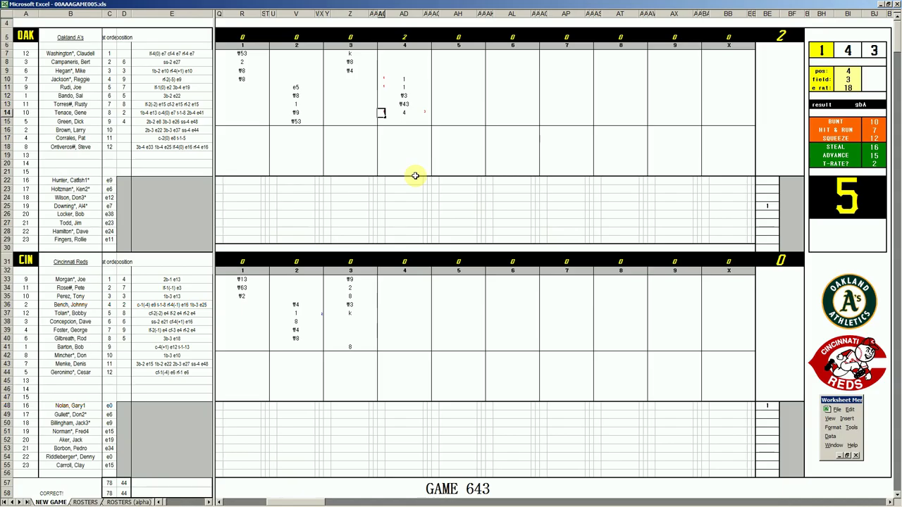
pyautogui.press('Return')
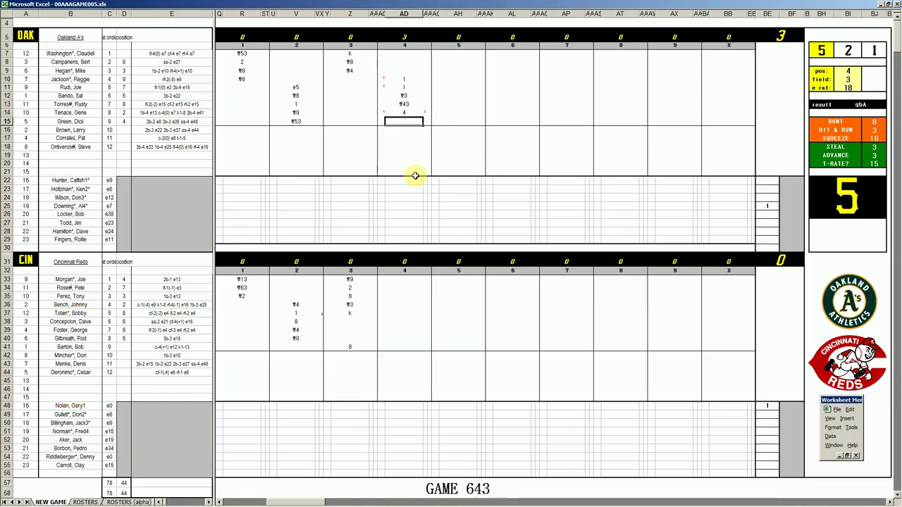
pyautogui.write('#33')
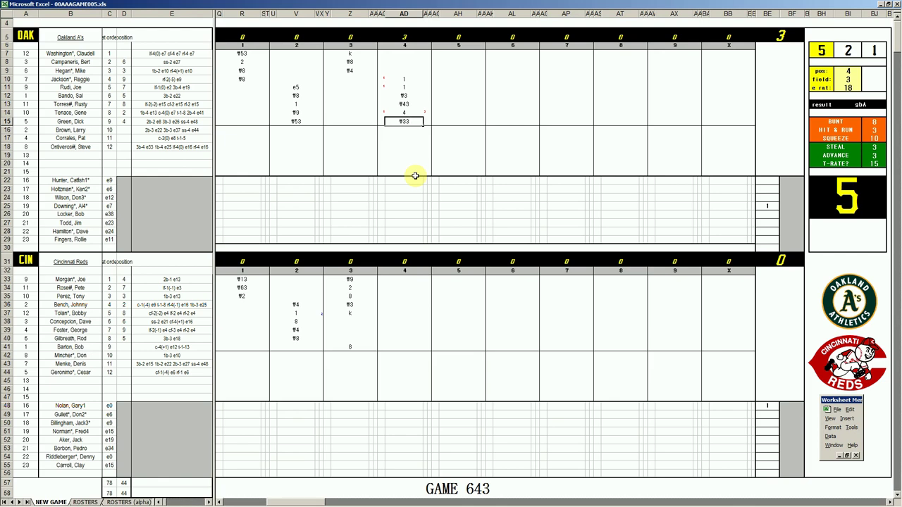
# Enter k, #4 and k for the Reds' 4th-inning batters in AD38:AD40
pyautogui.click(394, 319)
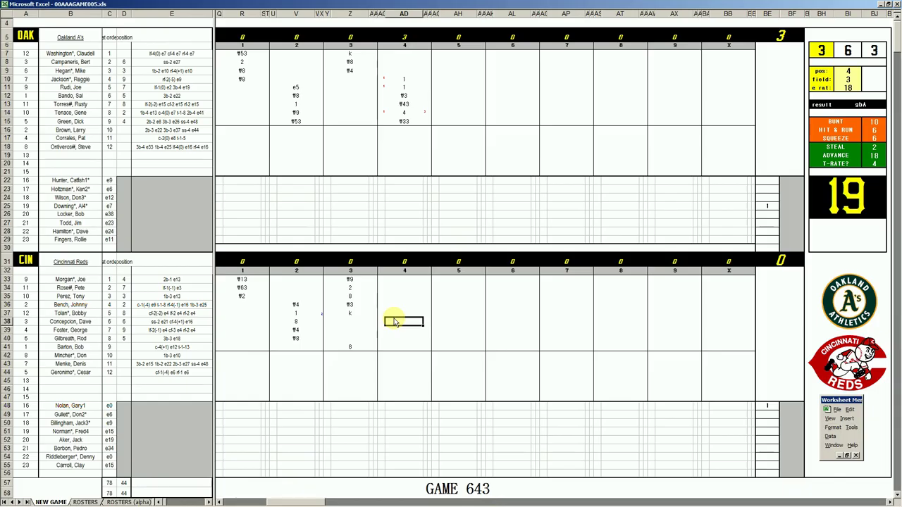
pyautogui.write('k')
pyautogui.press('Return')
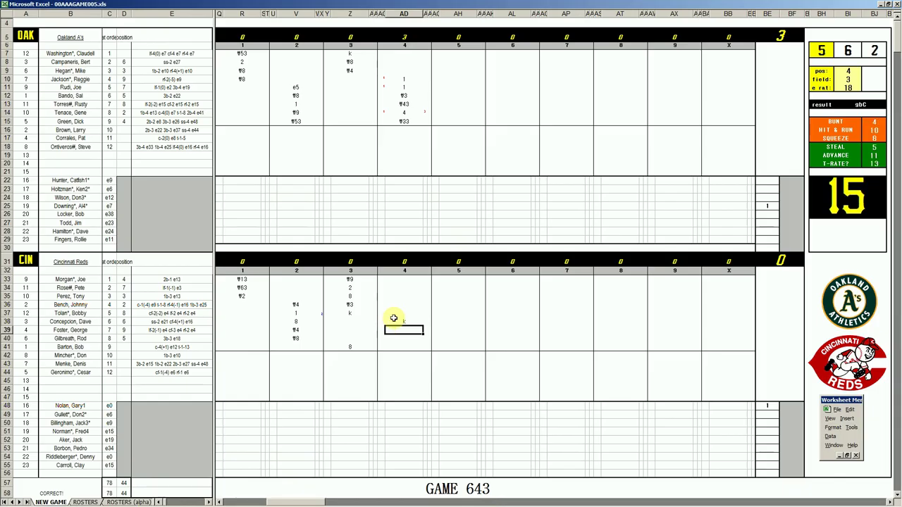
pyautogui.write('#4')
pyautogui.press('Return')
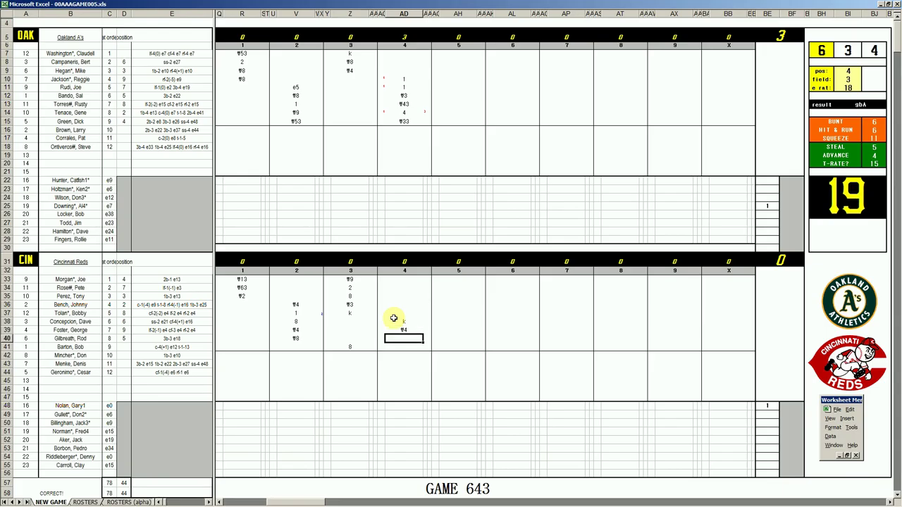
pyautogui.write('k')
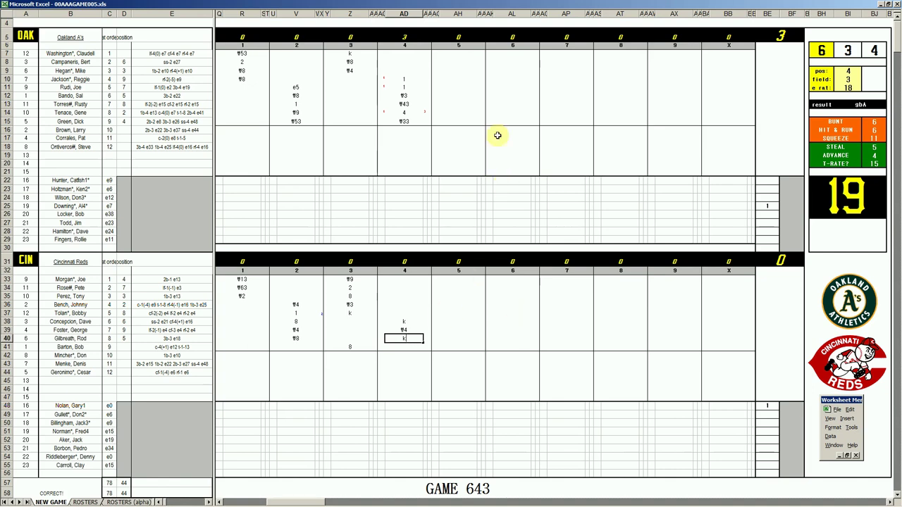
# Commit the Reds' final strikeout and enter f5, 2, f8, 8 and f4 in AH7:AH11
pyautogui.click(461, 55)
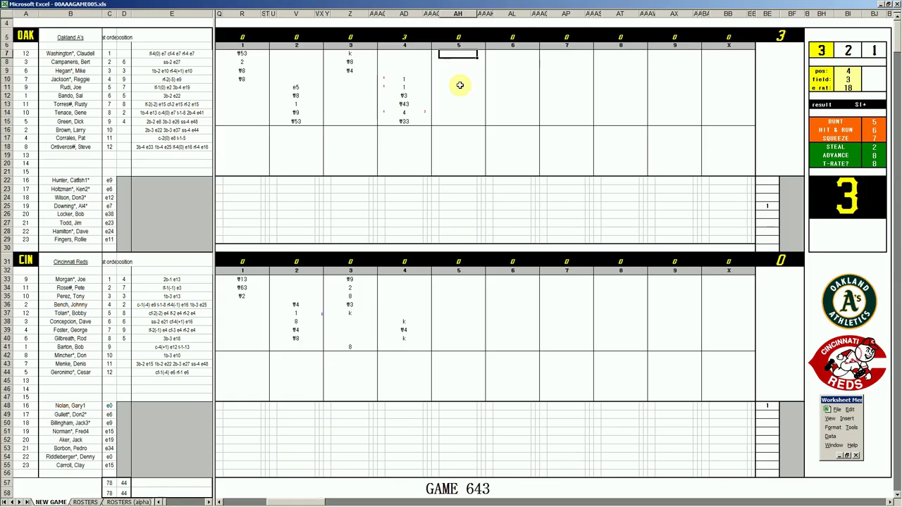
pyautogui.write('f5')
pyautogui.press('Return')
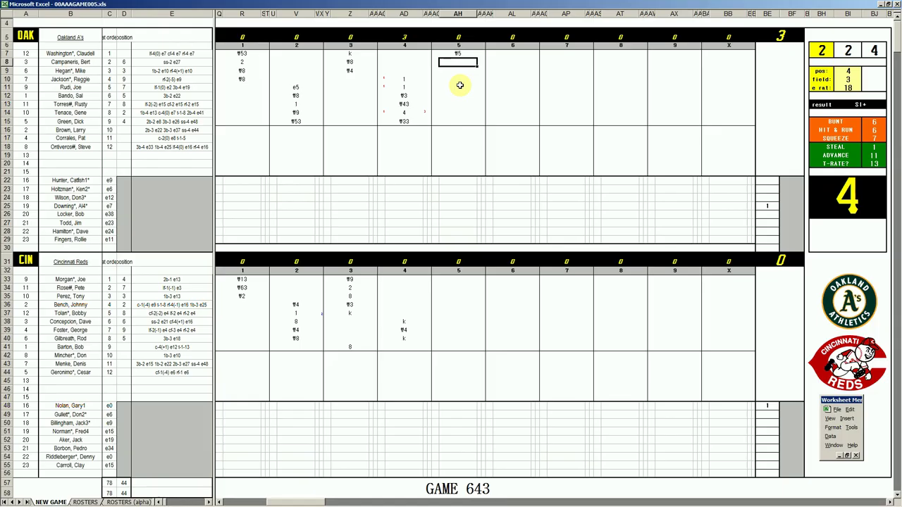
pyautogui.write('2')
pyautogui.press('Return')
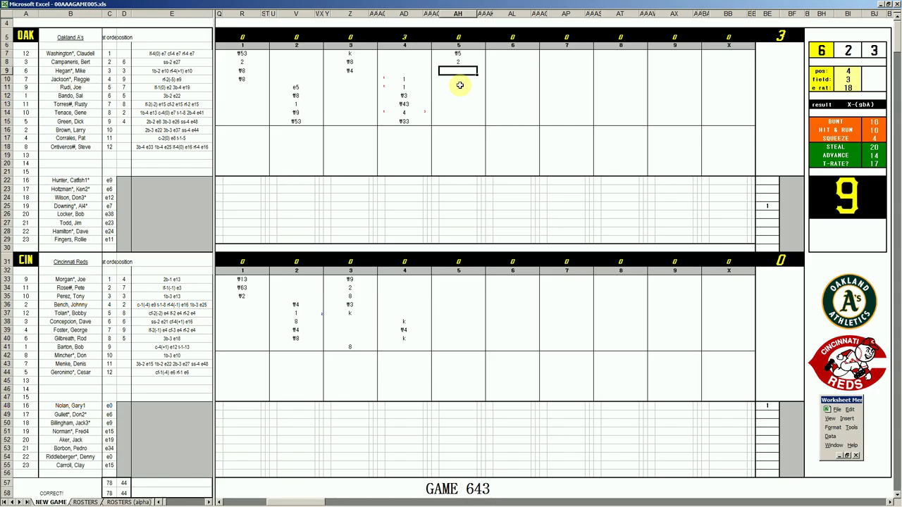
pyautogui.write('f8')
pyautogui.press('Return')
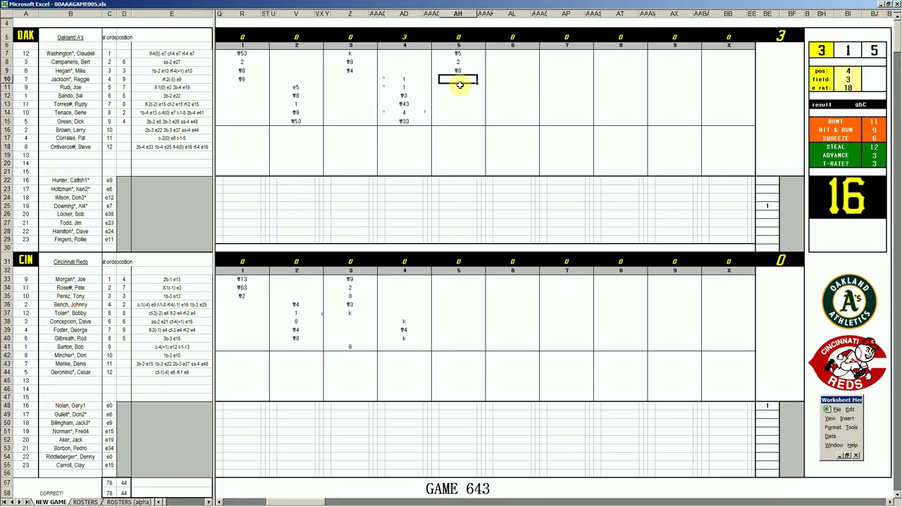
pyautogui.write('8')
pyautogui.click(460, 90)
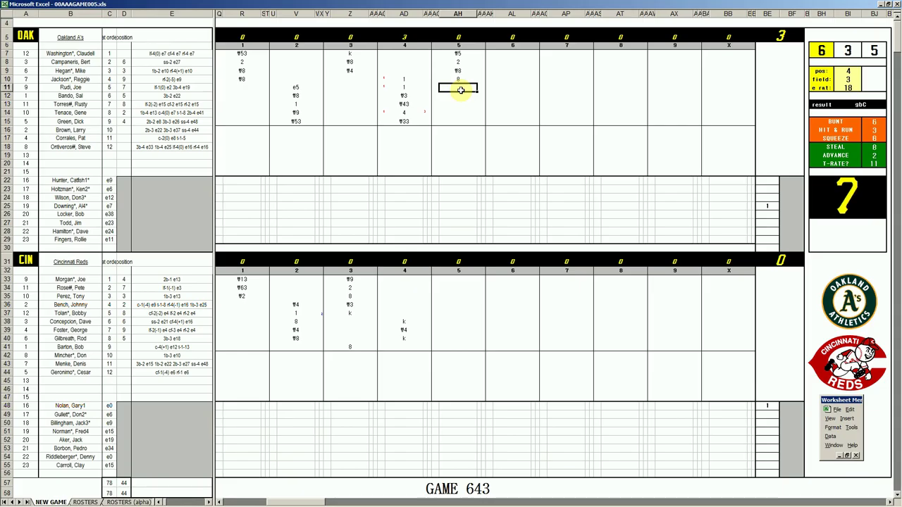
pyautogui.write('f4')
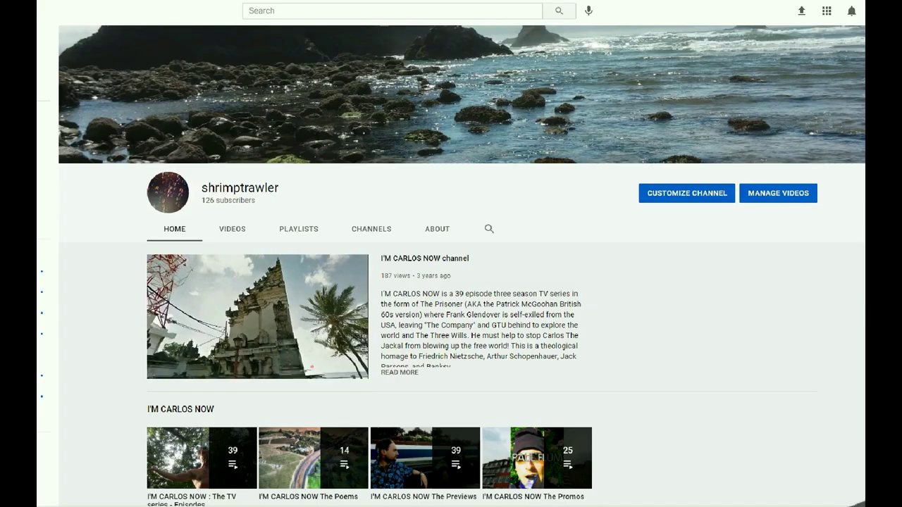
pyautogui.scroll(-3, 451, 282)
pyautogui.scroll(-3, 451, 282)
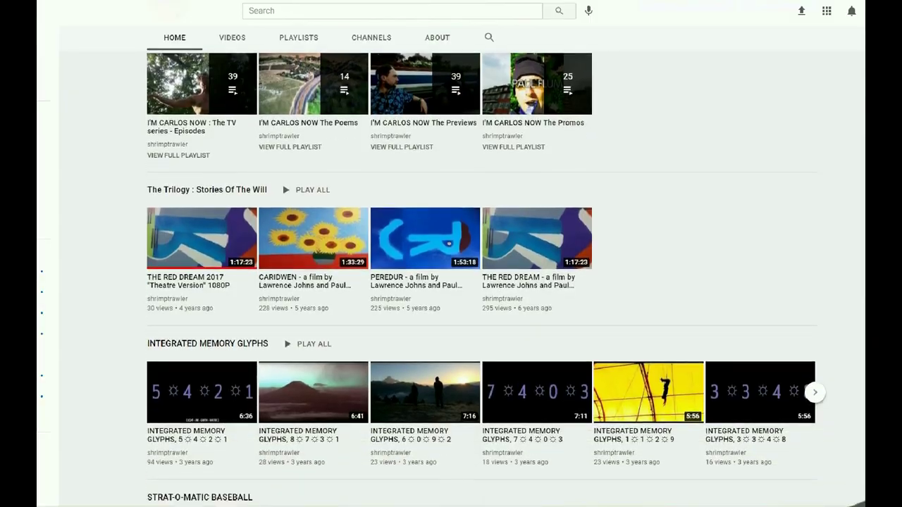
pyautogui.scroll(-3, 451, 282)
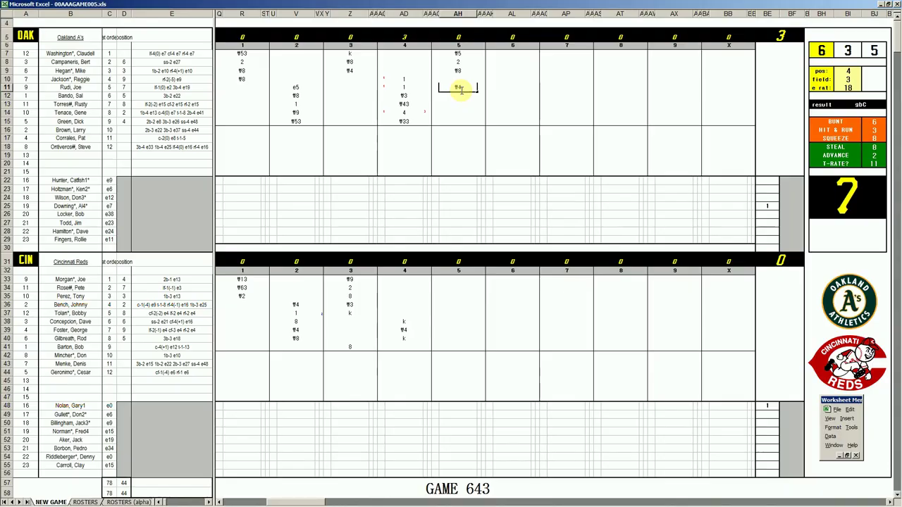
# Enter k in AH41 to finish the A's fifth and f9 in AH33, then reroll the dice
pyautogui.click(459, 348)
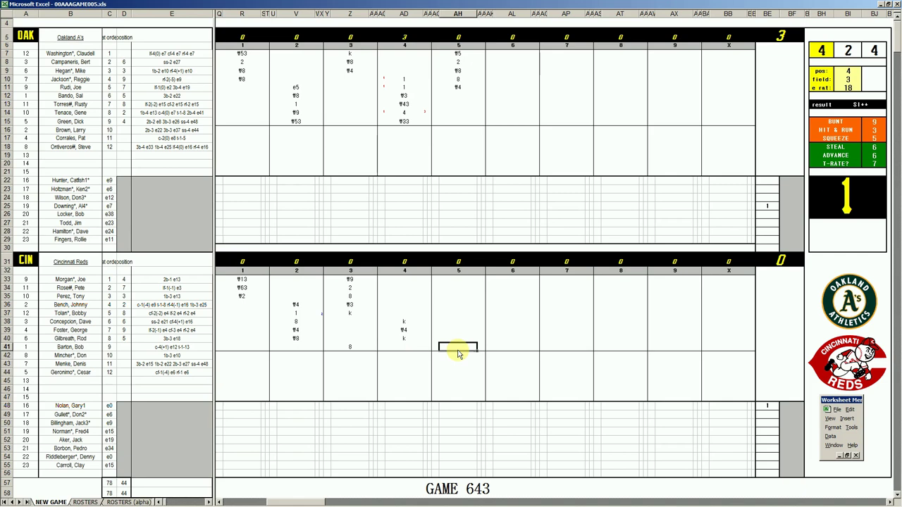
pyautogui.press('Return')
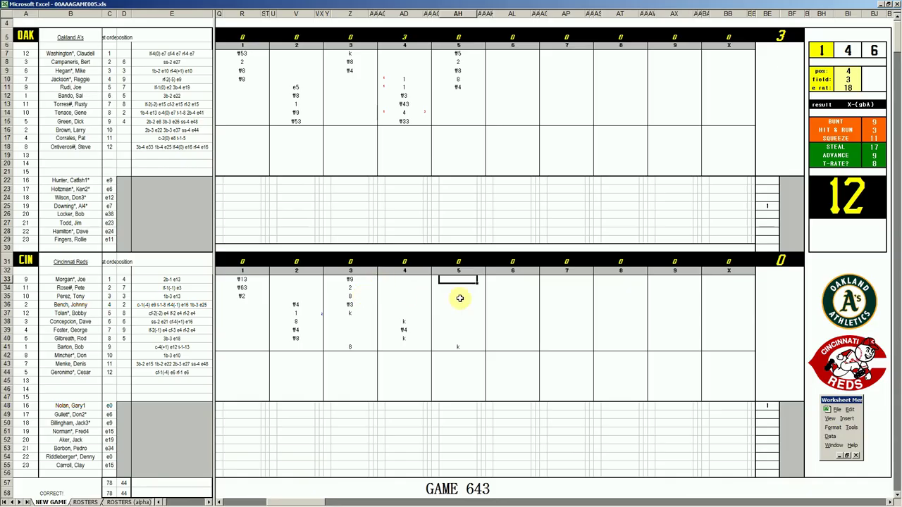
pyautogui.write('f9')
pyautogui.press('Return')
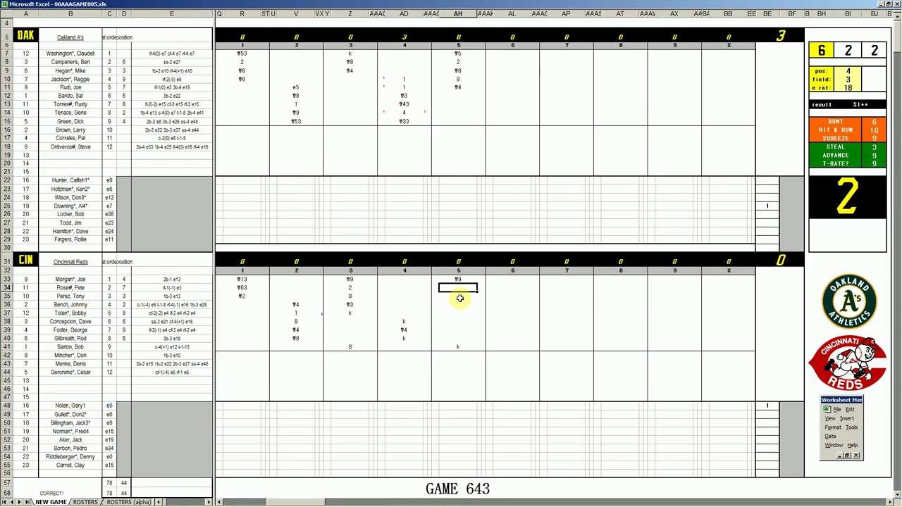
pyautogui.press('F9')
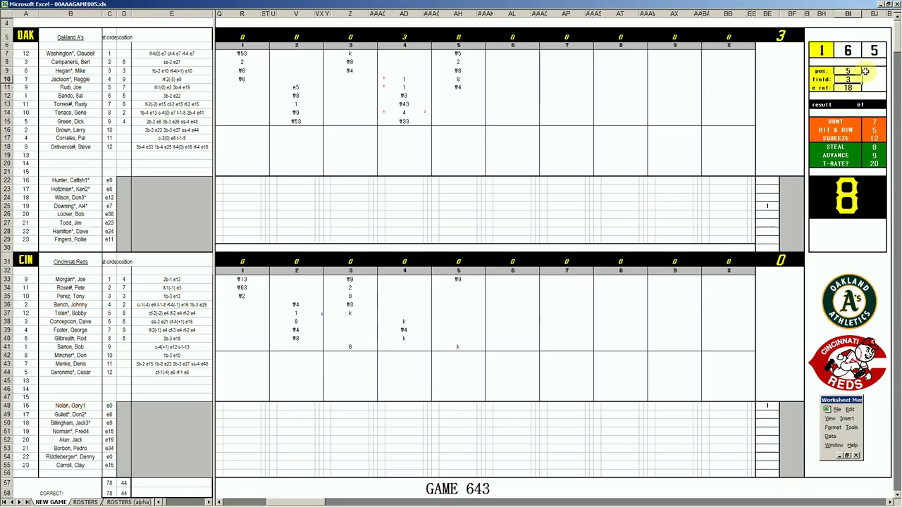
# Record the e5 error in AH34 and the 6-3 out f63 in AH35
pyautogui.click(455, 286)
pyautogui.write('e5')
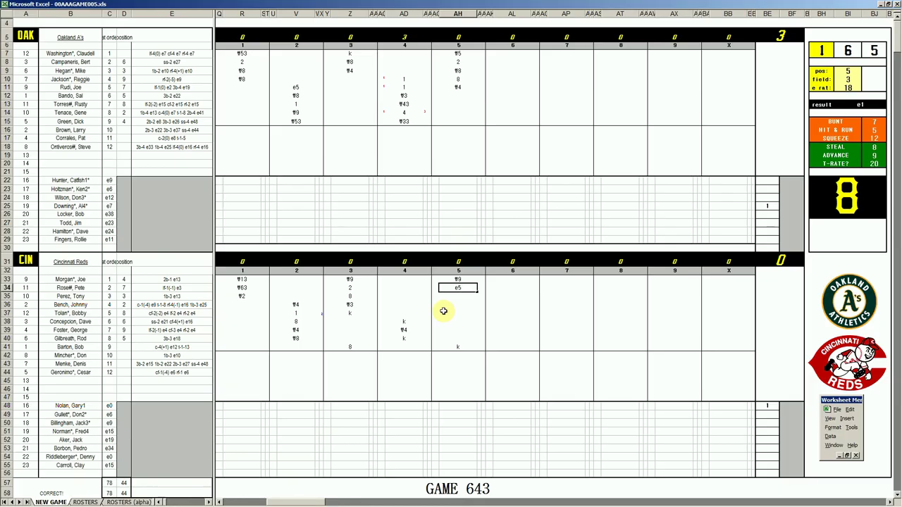
pyautogui.press('Return')
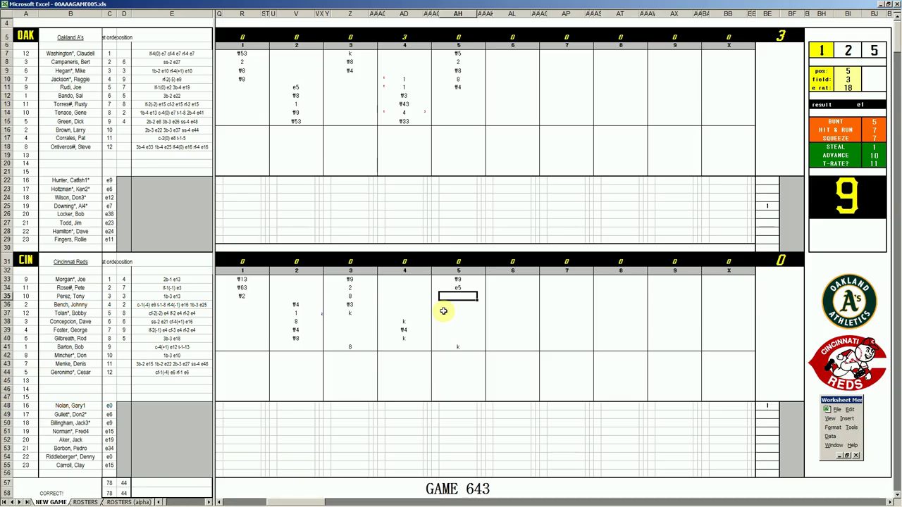
pyautogui.write('f63')
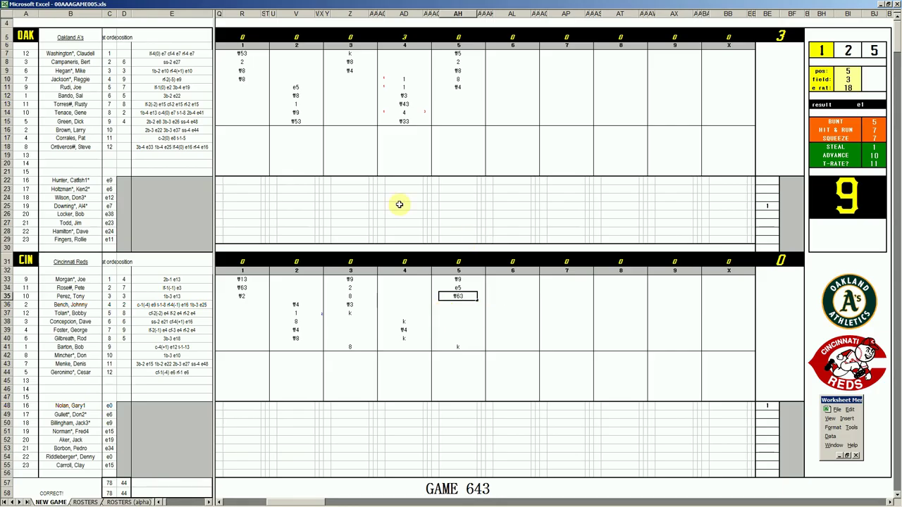
pyautogui.click(497, 97)
# Roll fresh dice and enter 4 in row 12 of the A's sixth, scoring a run
pyautogui.press('F9')
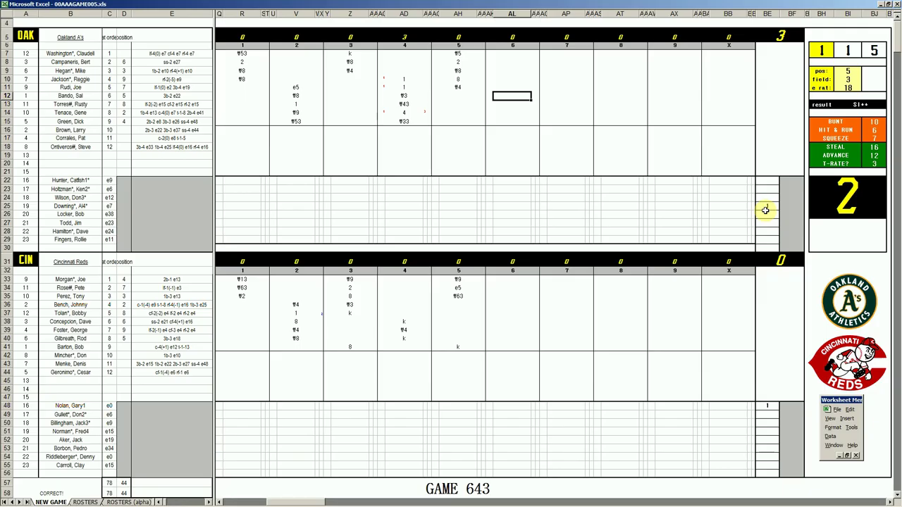
pyautogui.write('4')
pyautogui.press('Return')
pyautogui.press('Left')
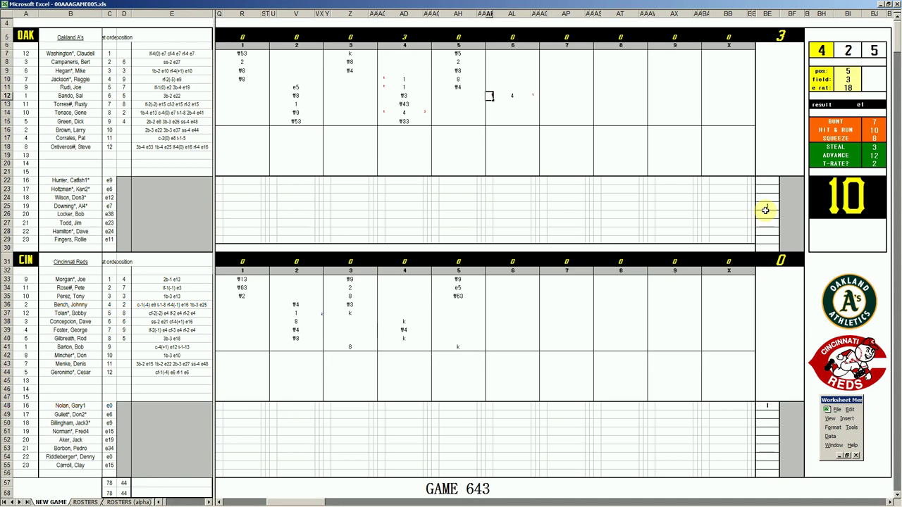
pyautogui.press('Return')
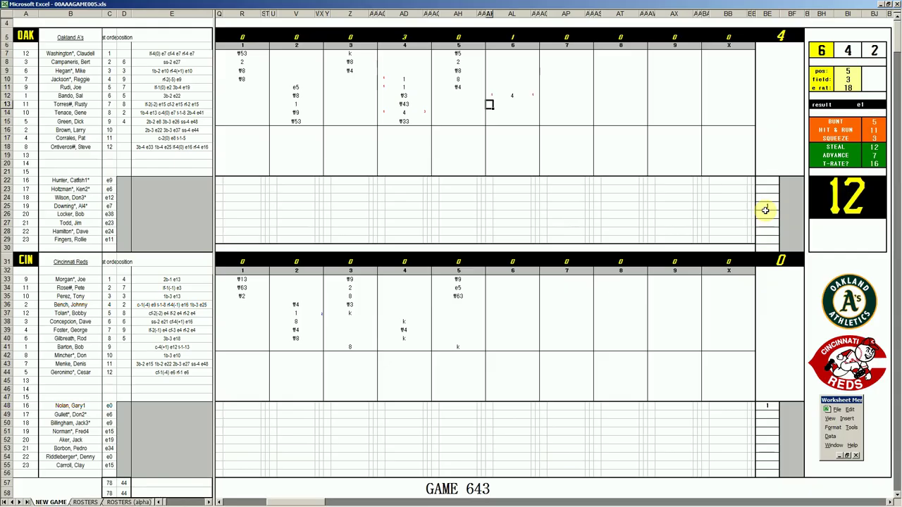
# Record f4 in AL13, set the field box to 3, then enter f53 and k
pyautogui.press('Tab')
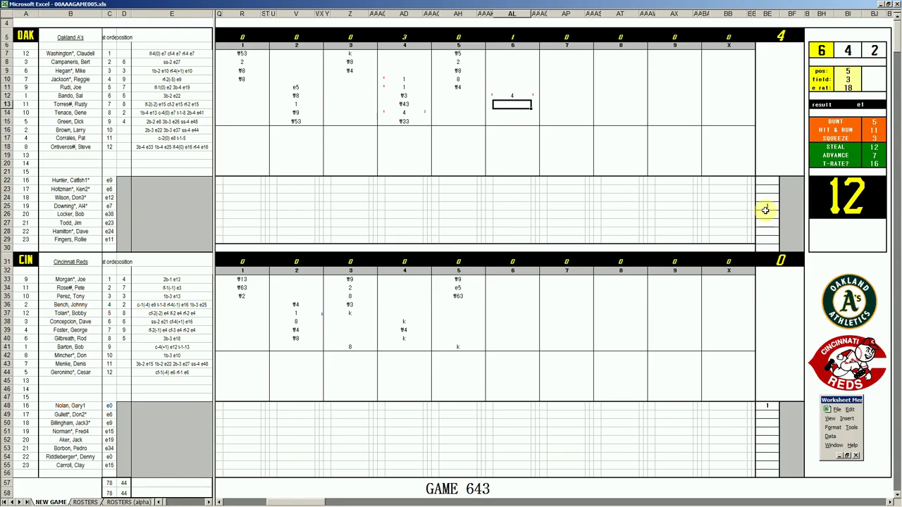
pyautogui.write('f4')
pyautogui.press('Return')
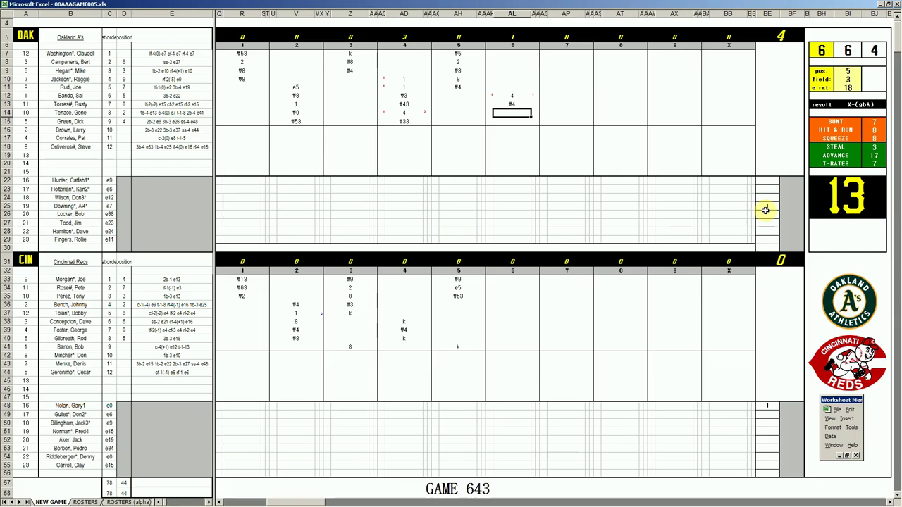
pyautogui.press('Tab')
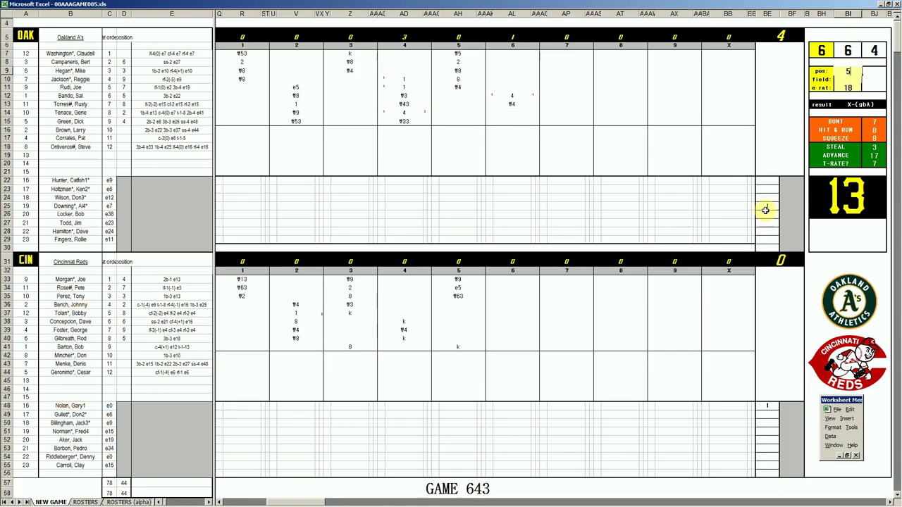
pyautogui.write('3')
pyautogui.press('Return')
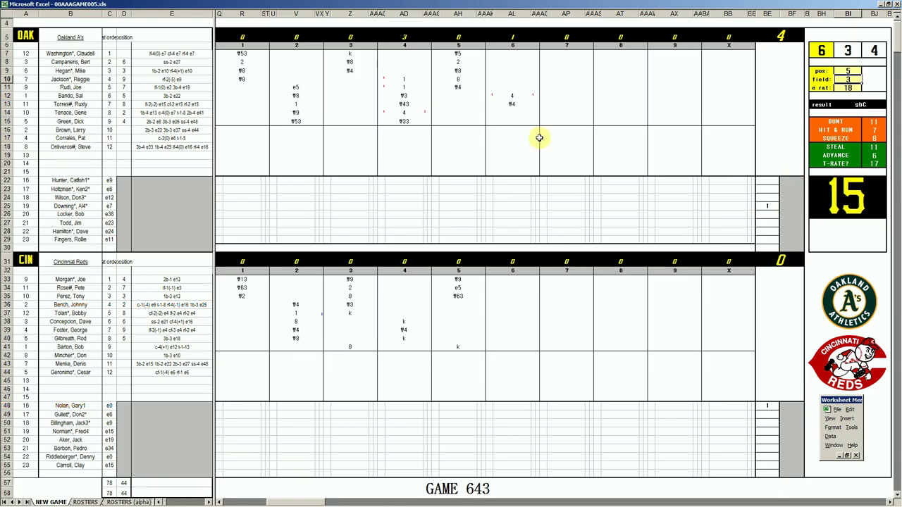
pyautogui.click(518, 112)
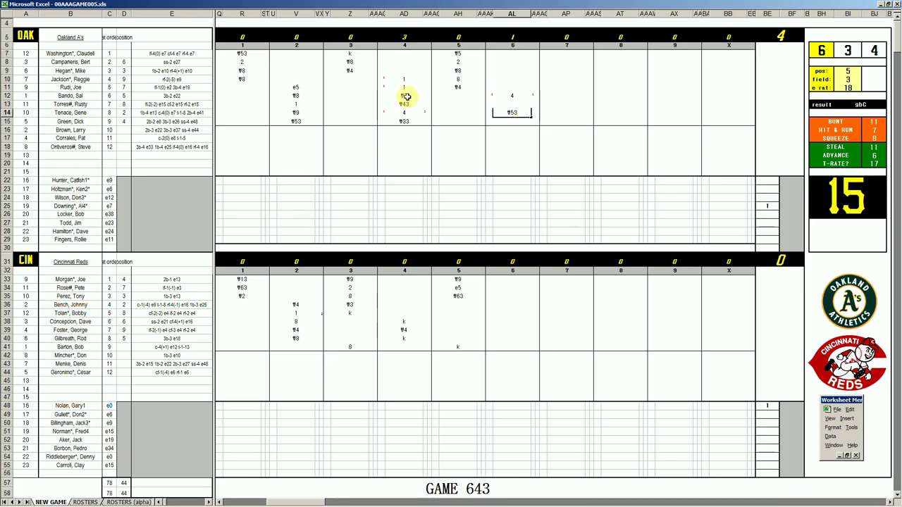
pyautogui.press('Return')
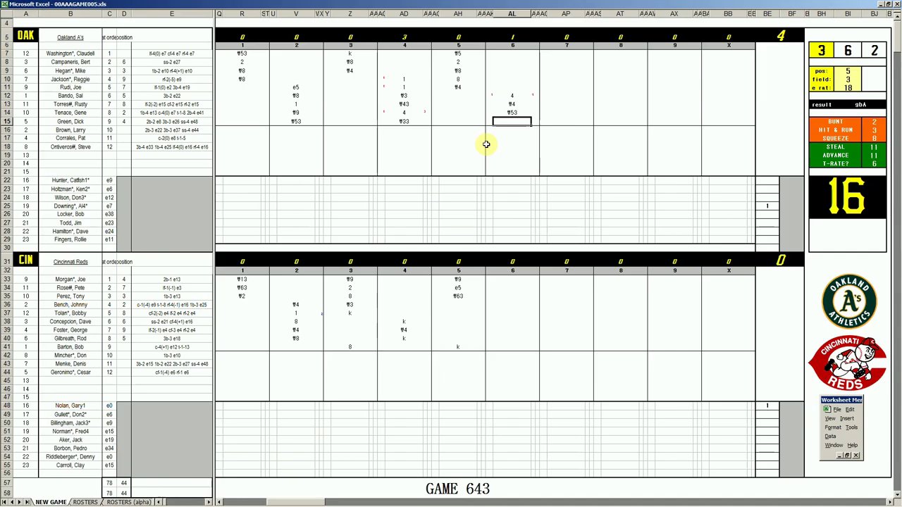
pyautogui.write('n')
pyautogui.write('k')
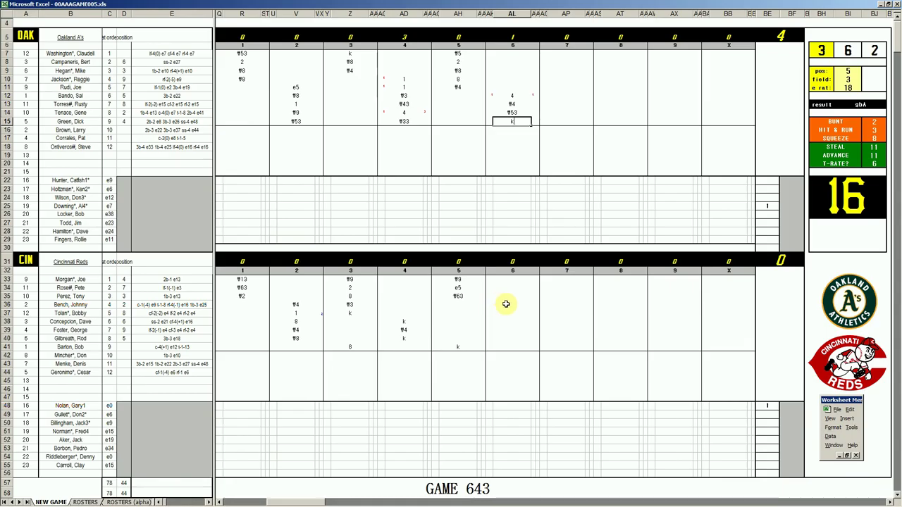
# Set the field value to 3 and enter Bench's e5 in the Reds' sixth
pyautogui.click(500, 308)
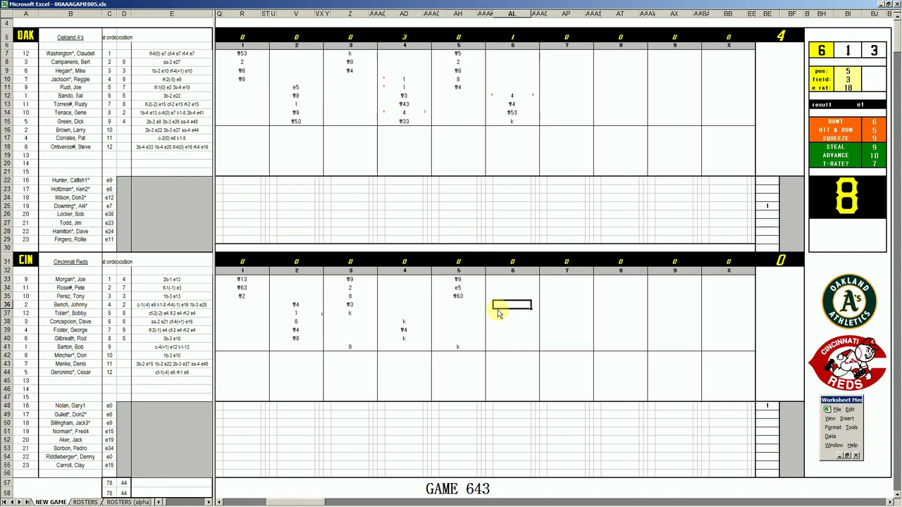
pyautogui.click(497, 310)
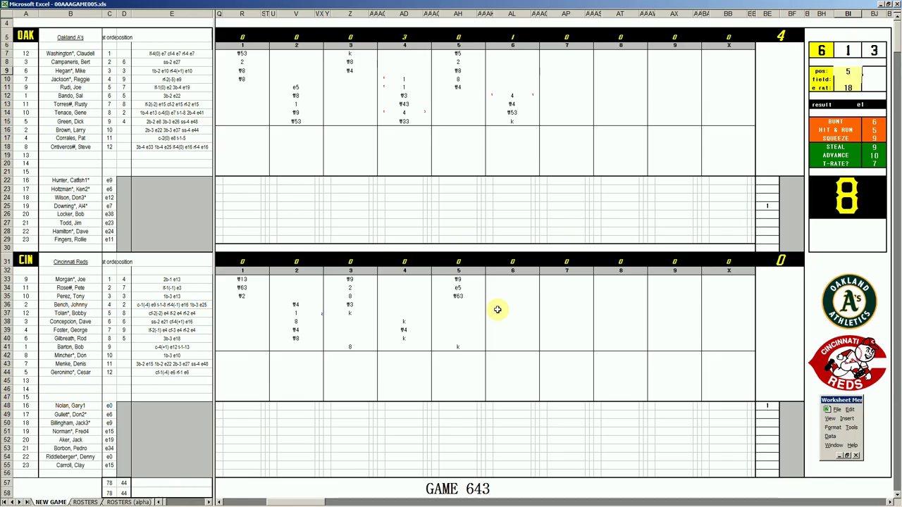
pyautogui.write('3')
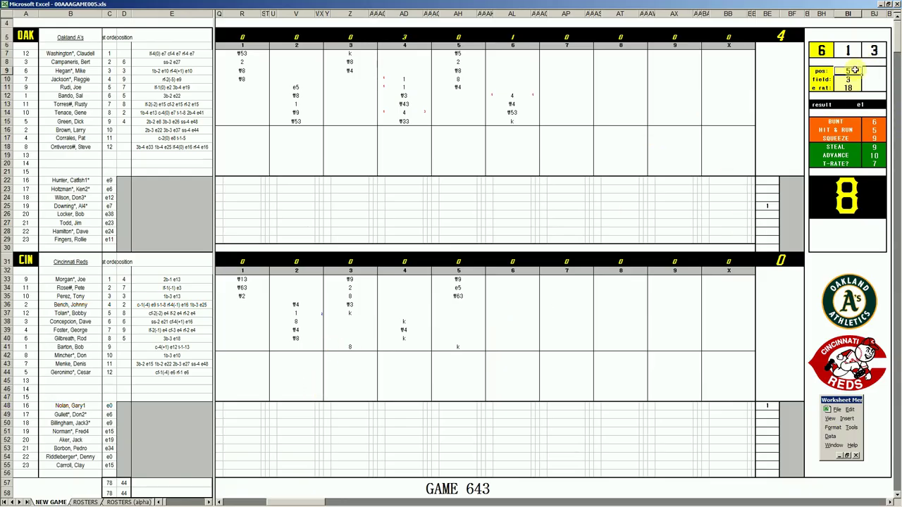
pyautogui.click(499, 303)
pyautogui.write('e5')
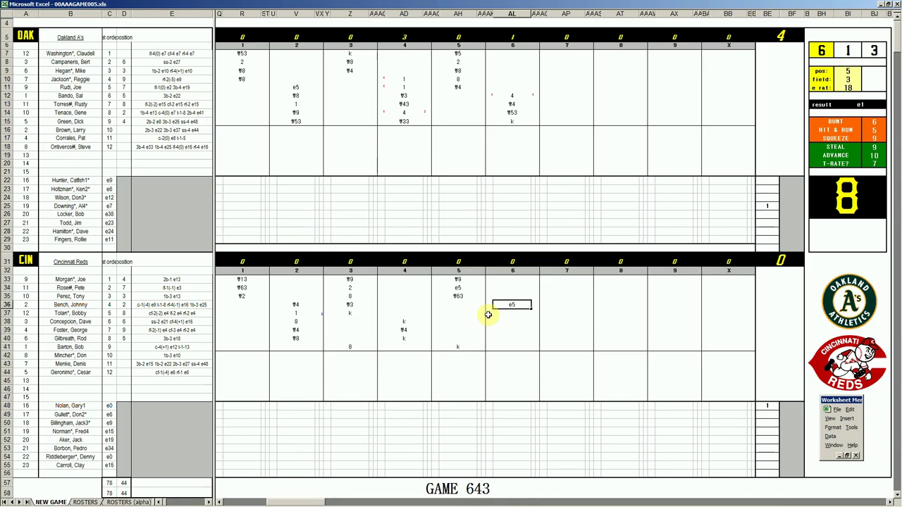
pyautogui.press('Return')
# Enter 1 for Tolan and k for Concepcion
pyautogui.write('1')
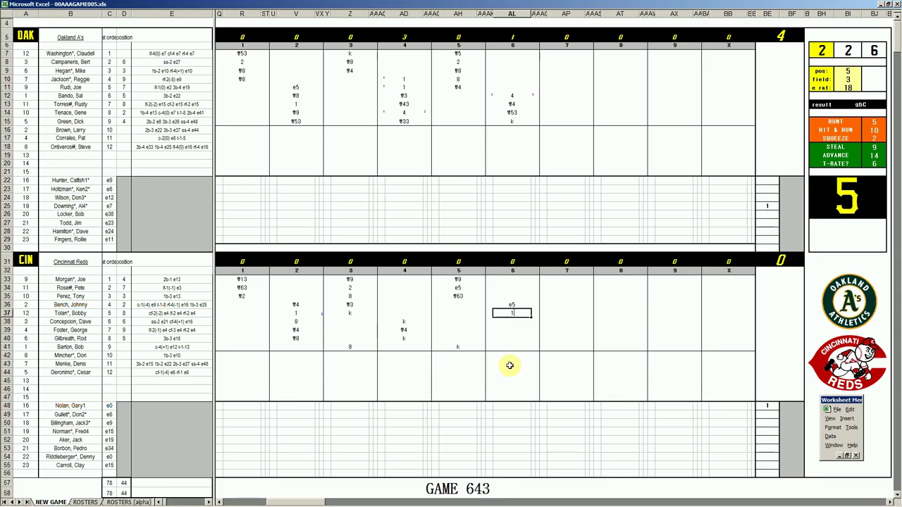
pyautogui.press('Return')
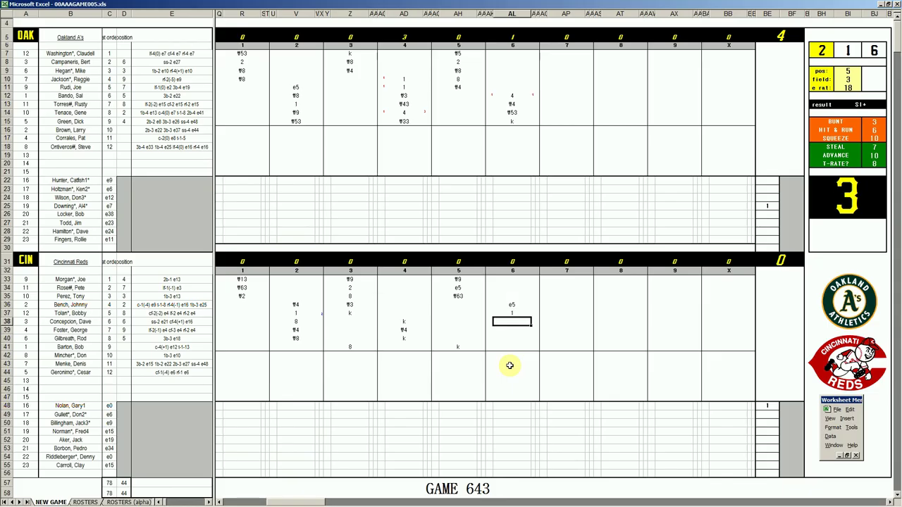
pyautogui.write('k')
pyautogui.press('Return')
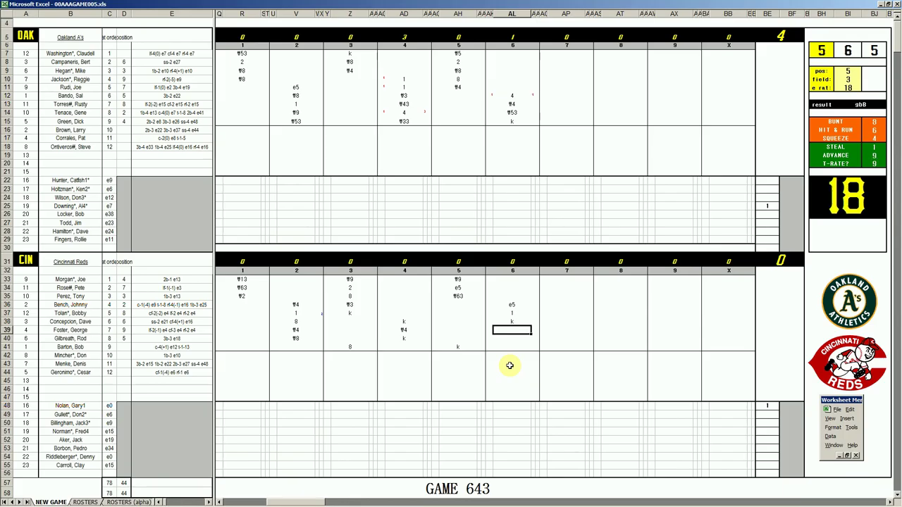
# Set fielder position 9 and error rating 9 in the side panel, recalculating the roll
pyautogui.press('Tab')
pyautogui.write('9')
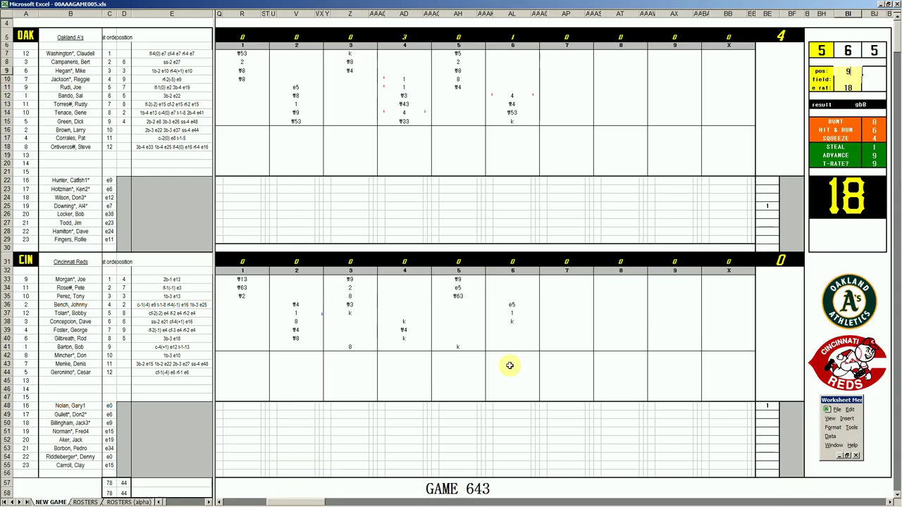
pyautogui.press('Return')
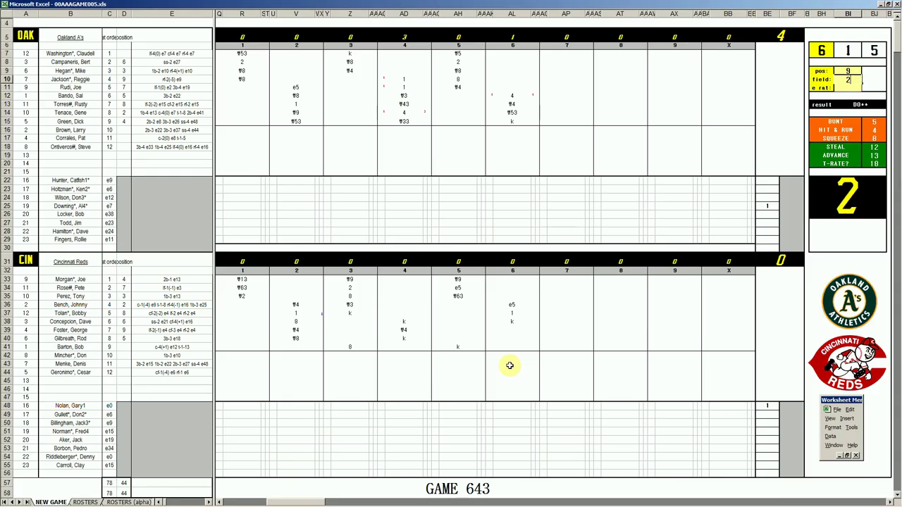
pyautogui.press('F9')
pyautogui.write('9')
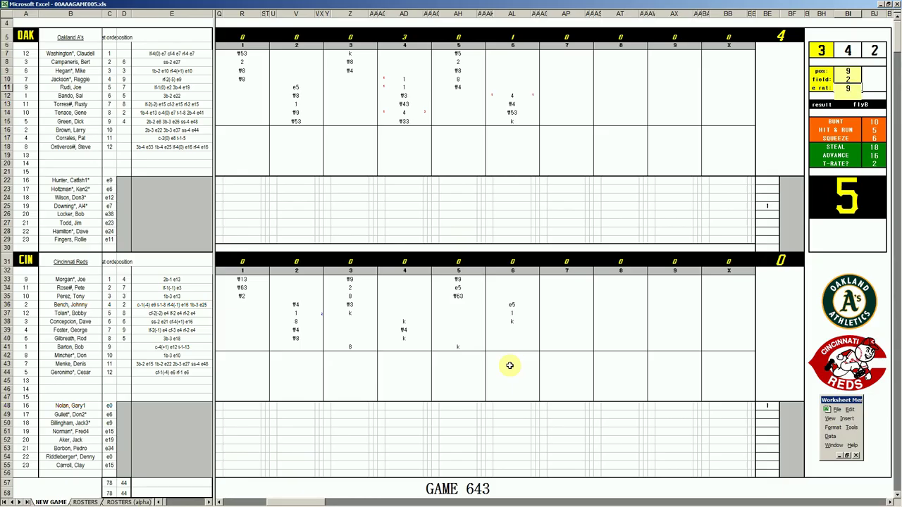
pyautogui.press('Return')
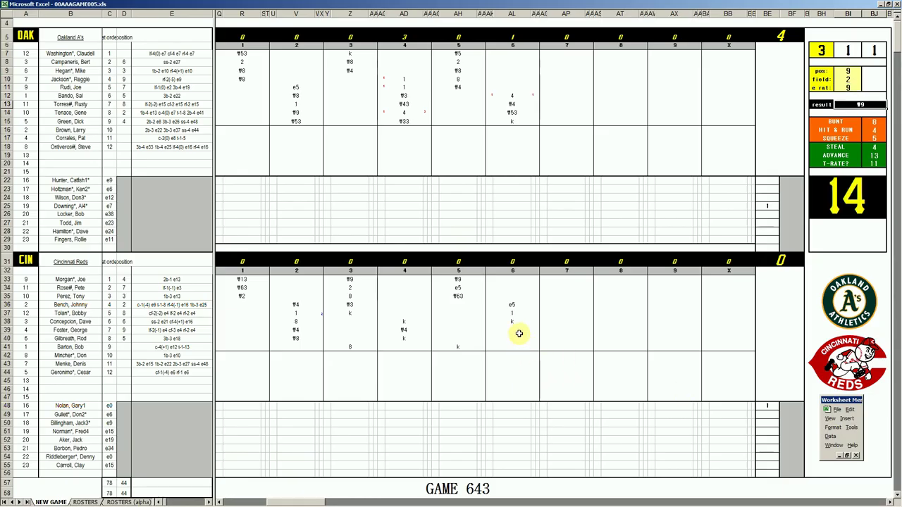
# Enter #9 for Foster, 8 for Gilbreath and k for Barton in the Reds' sixth
pyautogui.click(518, 331)
pyautogui.write('#9')
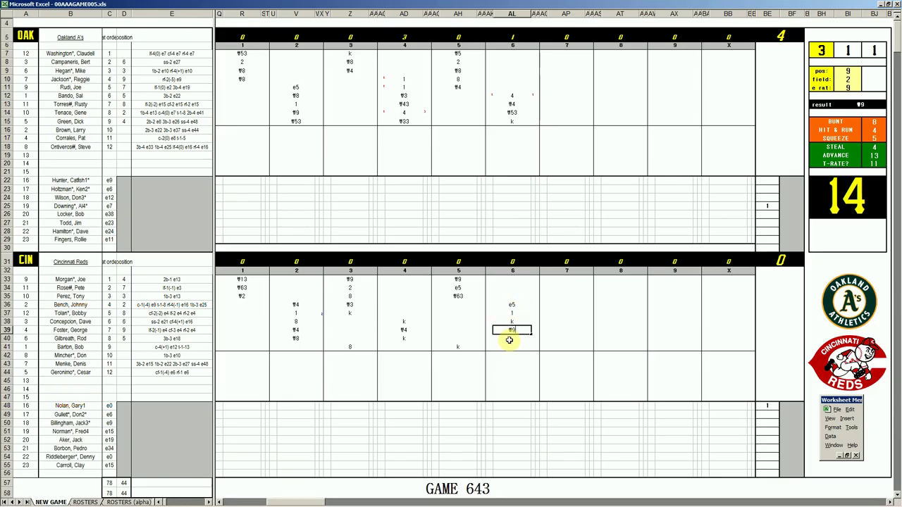
pyautogui.press('Return')
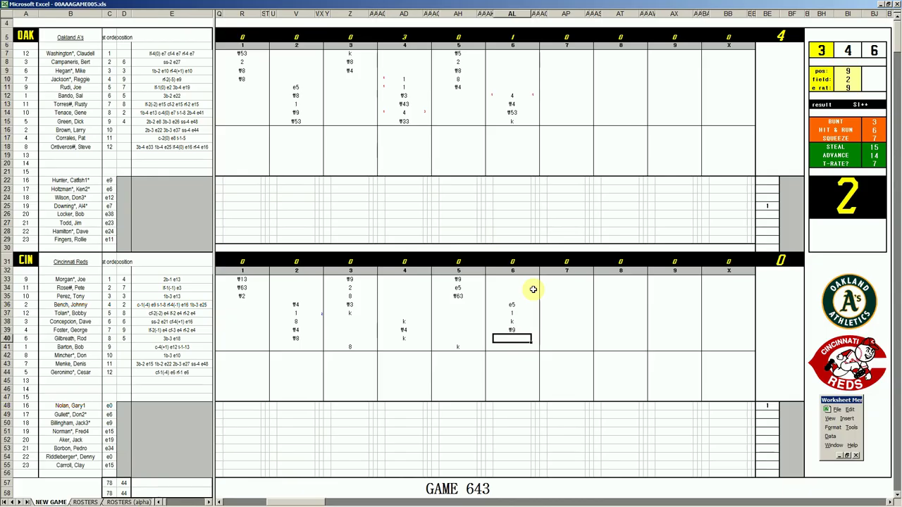
pyautogui.write('8')
pyautogui.press('Return')
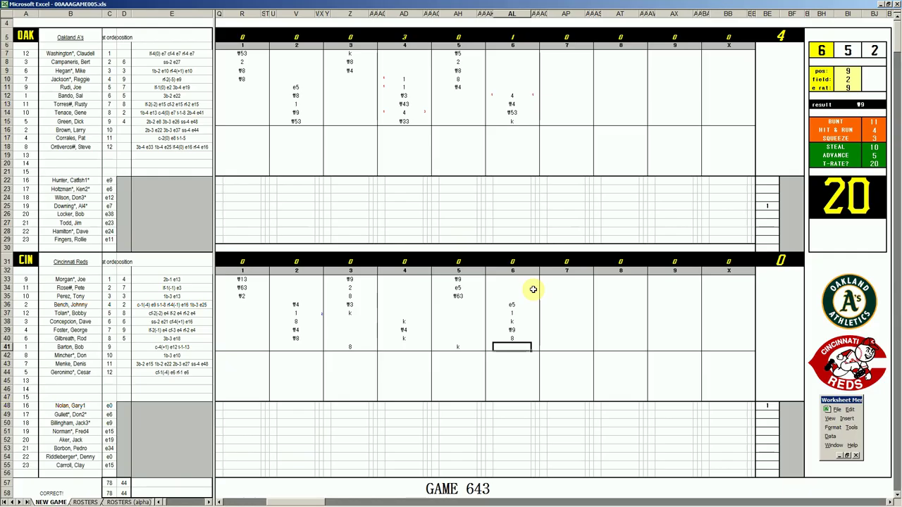
pyautogui.write('k')
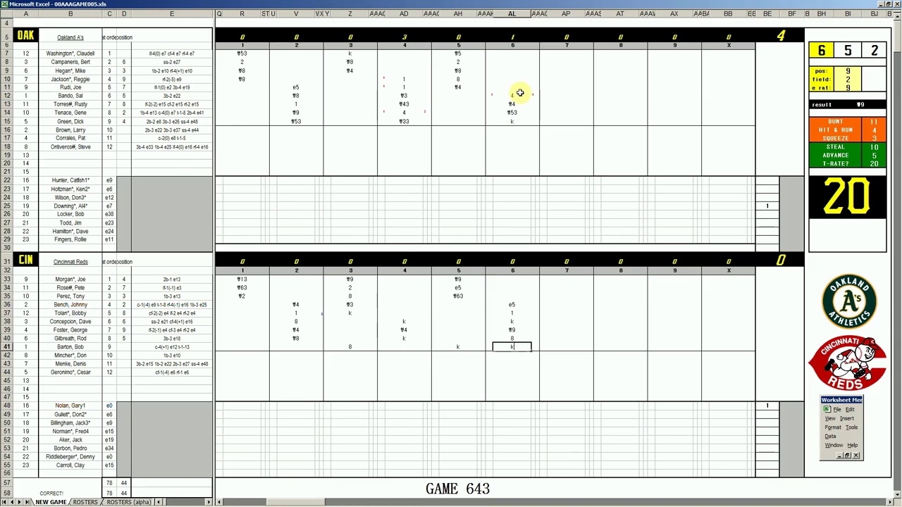
# Enter f9 for Washington in AP7 and set pos 6 and e rat 21 in the side panel
pyautogui.click(568, 56)
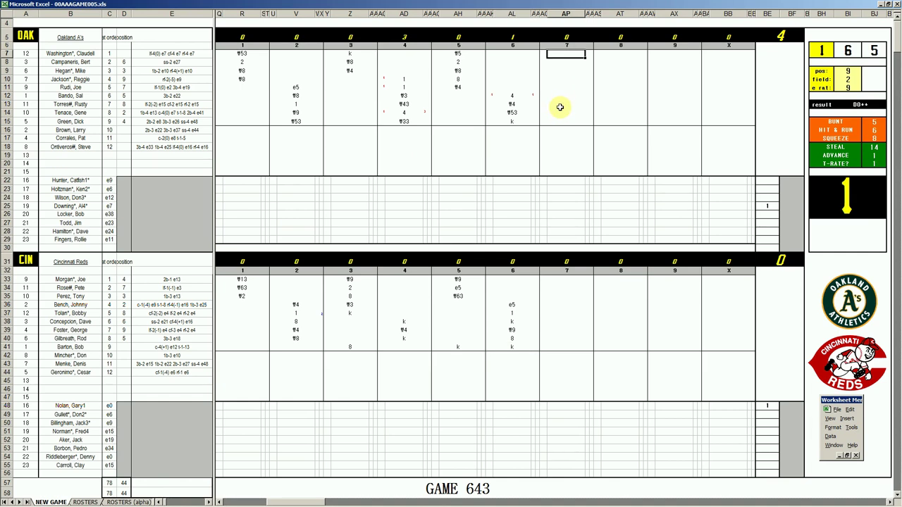
pyautogui.write('f9')
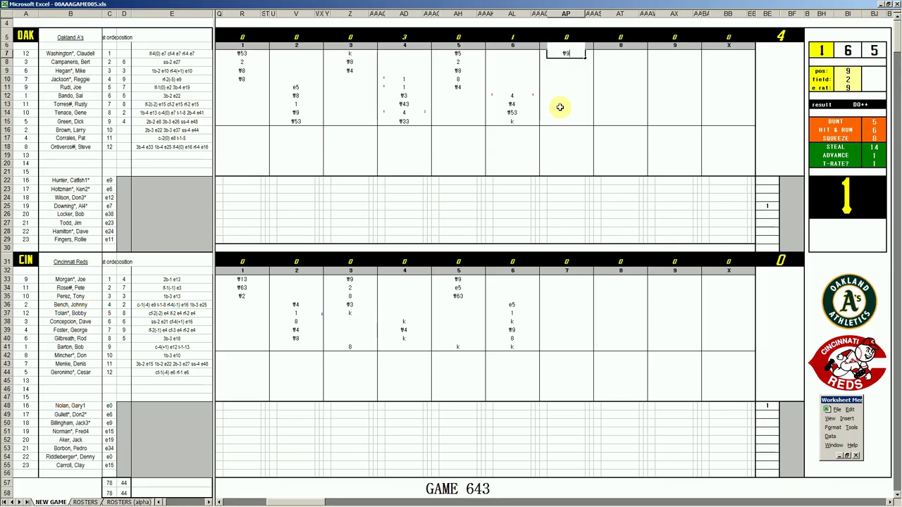
pyautogui.press('Return')
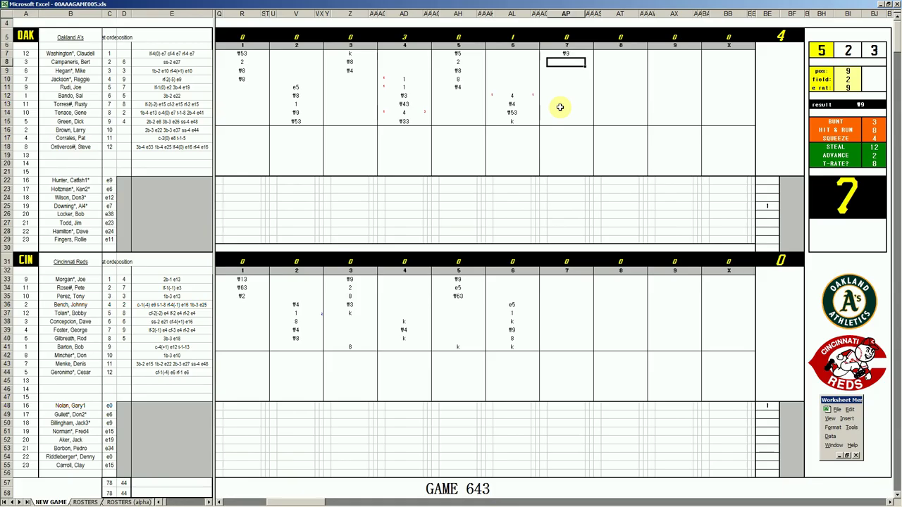
pyautogui.press('Tab')
pyautogui.write('6')
pyautogui.press('Return')
pyautogui.press('Return')
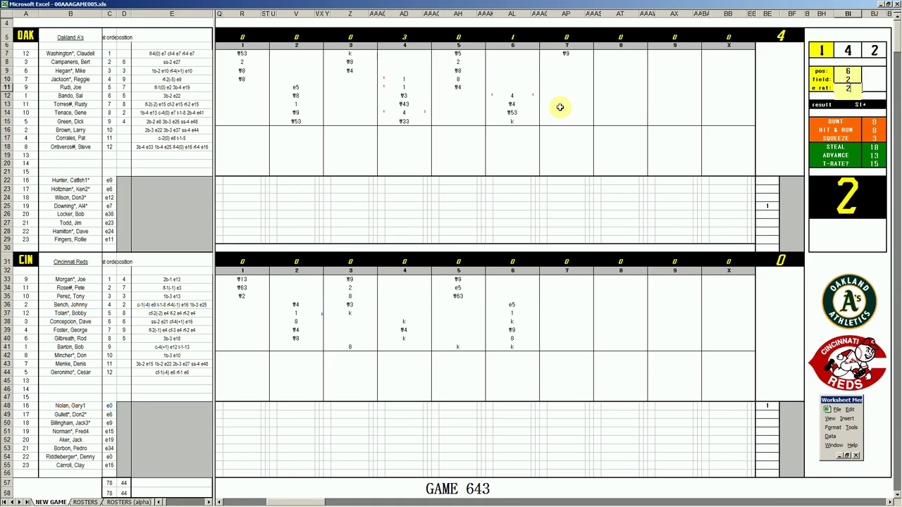
pyautogui.write('21')
# Record Campaneris's out in AP8 and Hegan's k in AP9
pyautogui.press('Return')
pyautogui.click(564, 63)
pyautogui.write('f8')
pyautogui.press('Return')
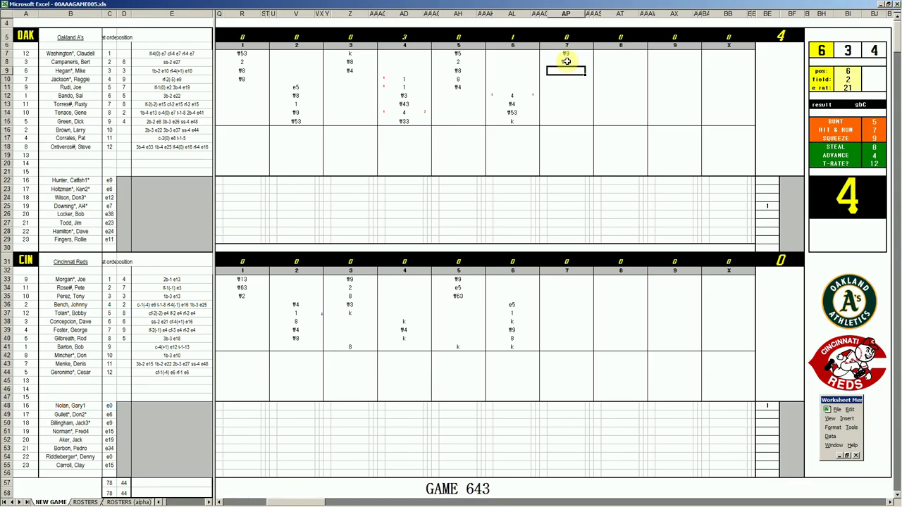
pyautogui.write('k')
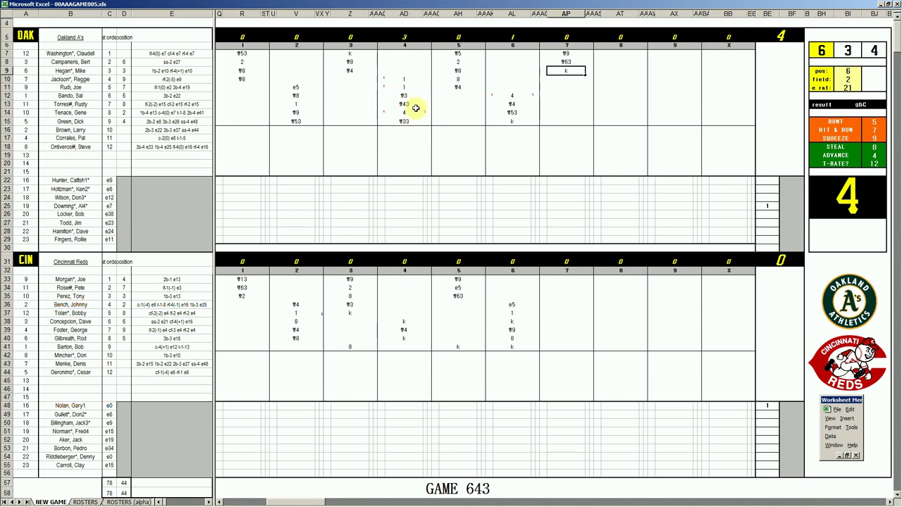
pyautogui.press('F2')
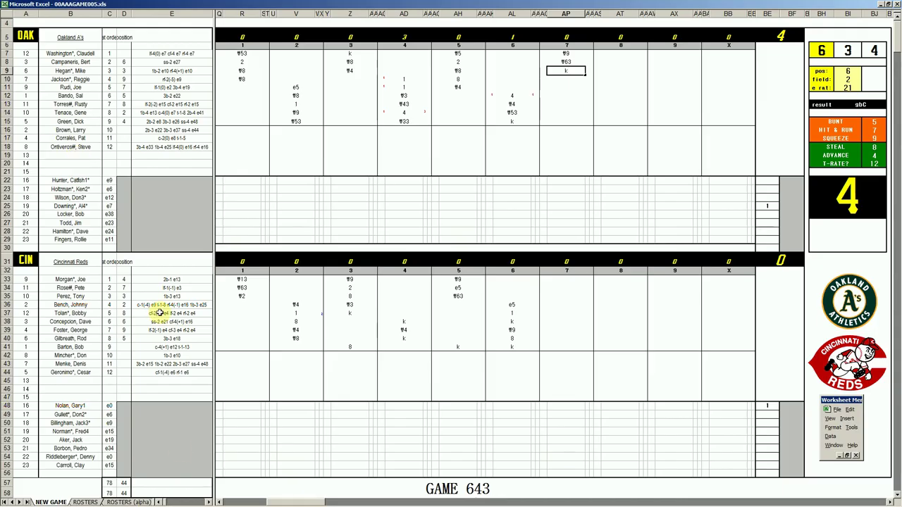
# Switch to Spotify and view the King Tubby Playlist album track list
pyautogui.moveTo(203, 504)
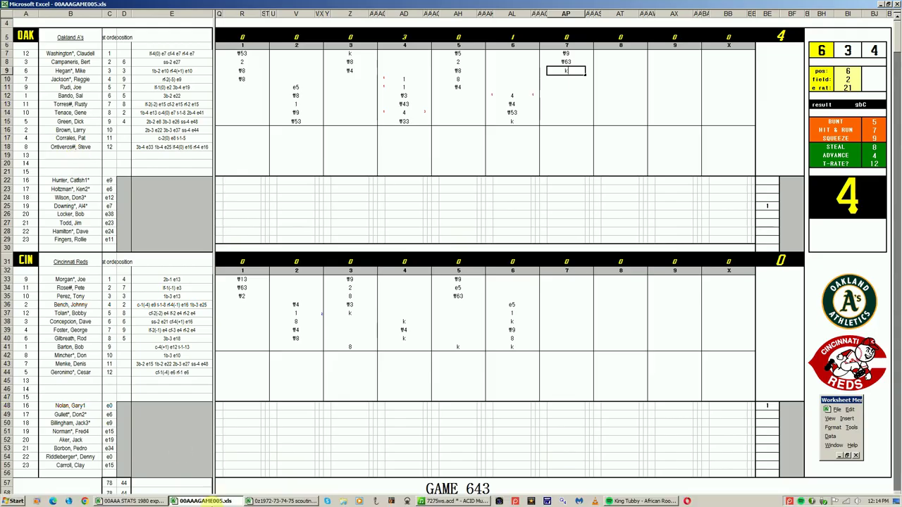
pyautogui.click(635, 502)
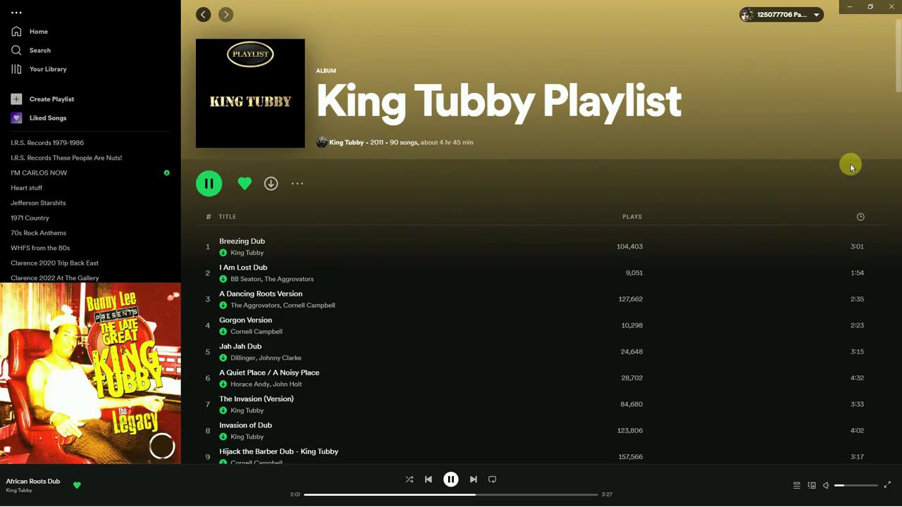
pyautogui.moveTo(897, 86)
pyautogui.mouseDown()
pyautogui.moveTo(881, 207)
pyautogui.moveTo(892, 91)
pyautogui.mouseUp()
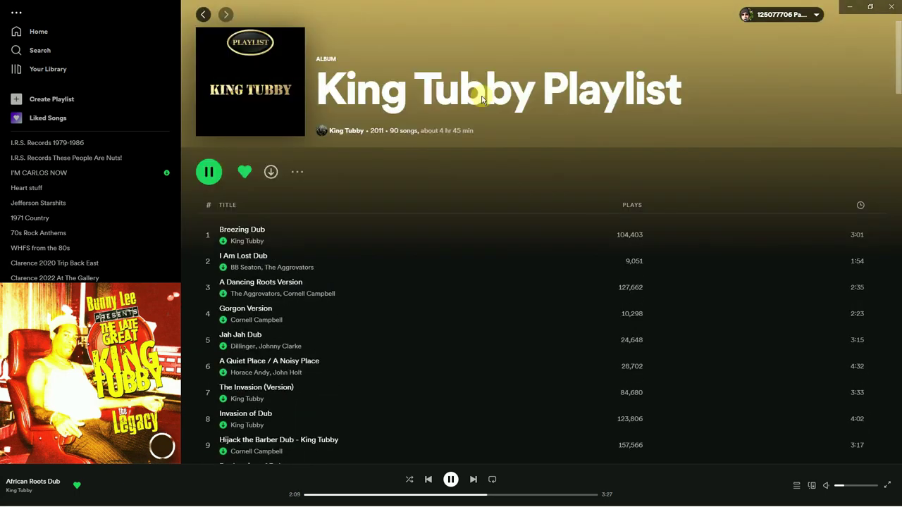
pyautogui.moveTo(211, 502)
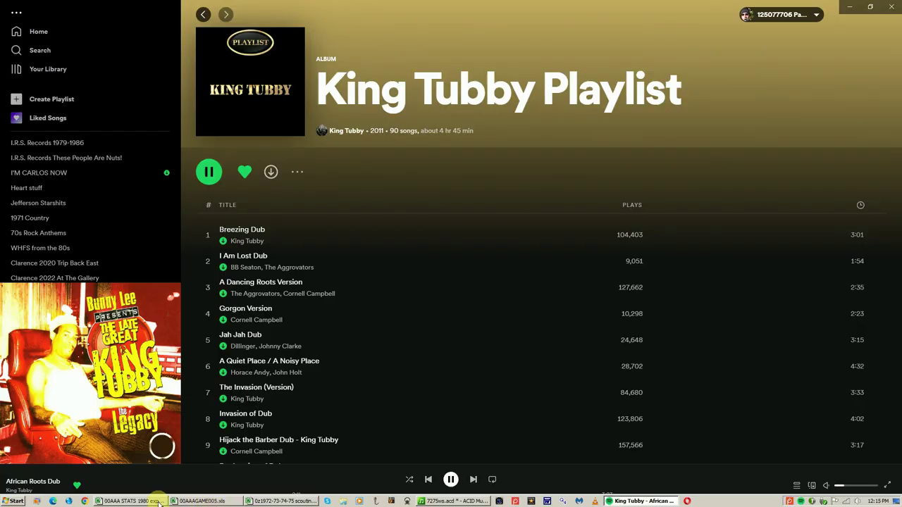
# Commit Hegan's k, then enter f13, f53 and k for the Reds' first three seventh-inning batters
pyautogui.click(187, 500)
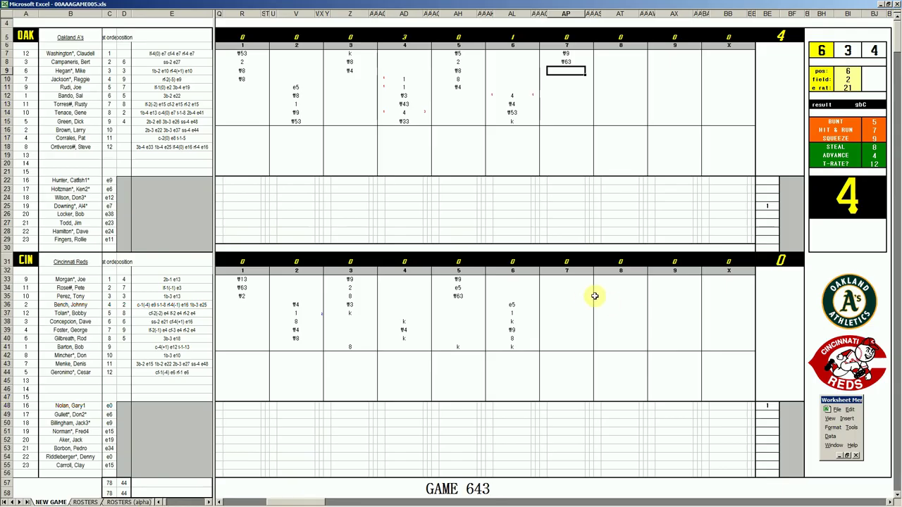
pyautogui.write('k')
pyautogui.click(567, 280)
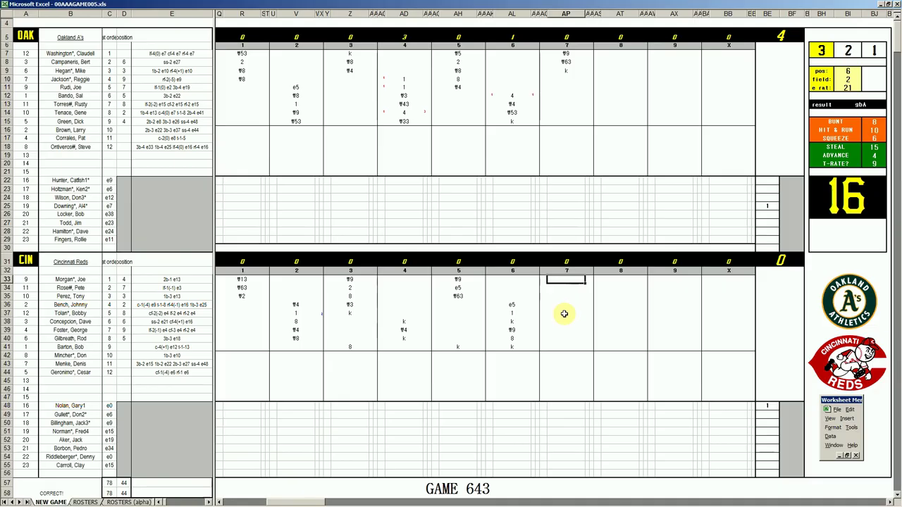
pyautogui.write('f13')
pyautogui.press('Return')
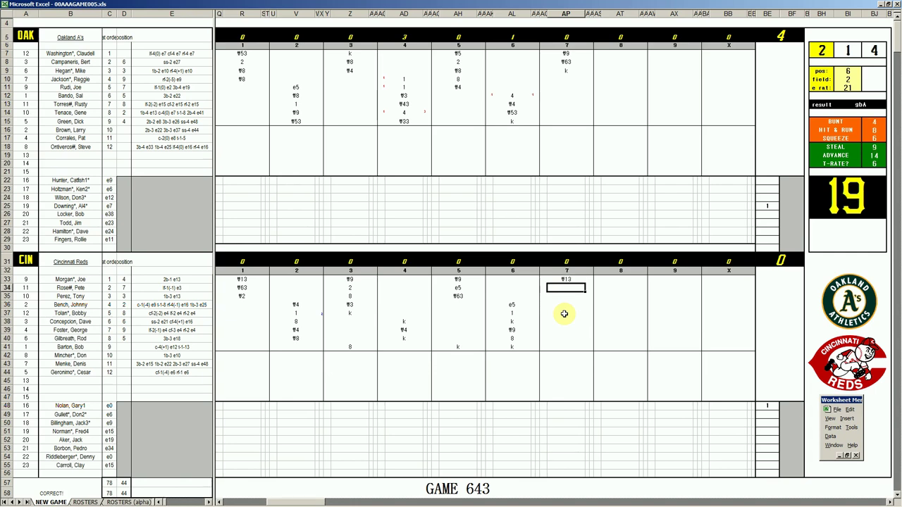
pyautogui.write('f53')
pyautogui.press('Return')
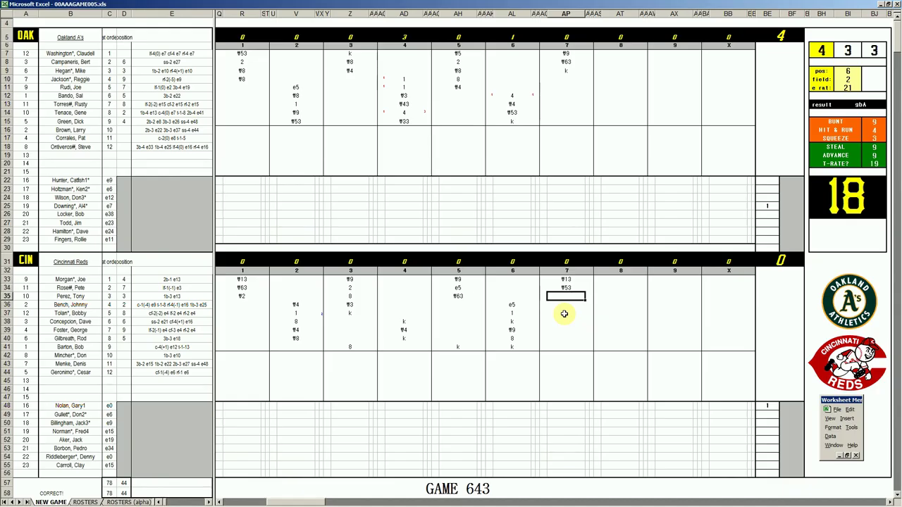
pyautogui.write('k')
# Commit the Reds' seventh-inning k and enter 2 for Jackson in AT10
pyautogui.press('F2')
pyautogui.click(614, 79)
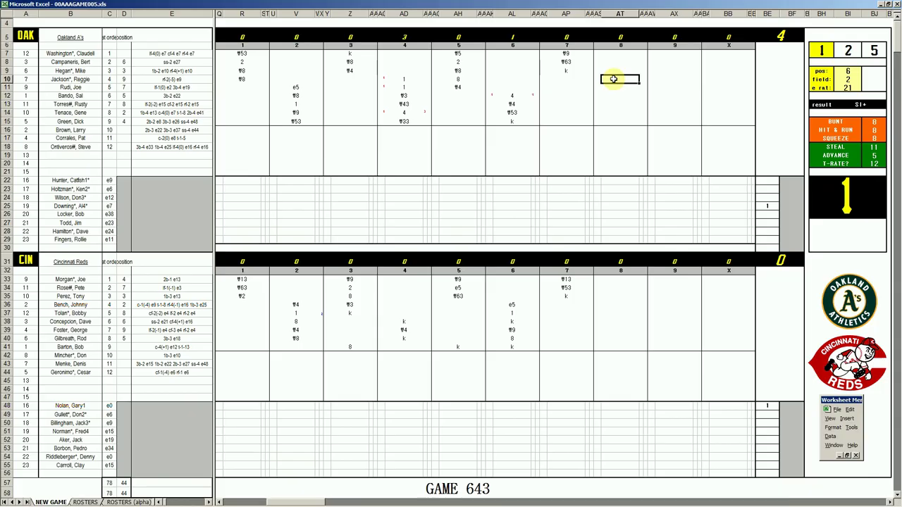
pyautogui.write('2')
# Enter 7 for the Reds starter in BF48, 8 as the reliever's entry inning, and ir in AT55
pyautogui.click(793, 405)
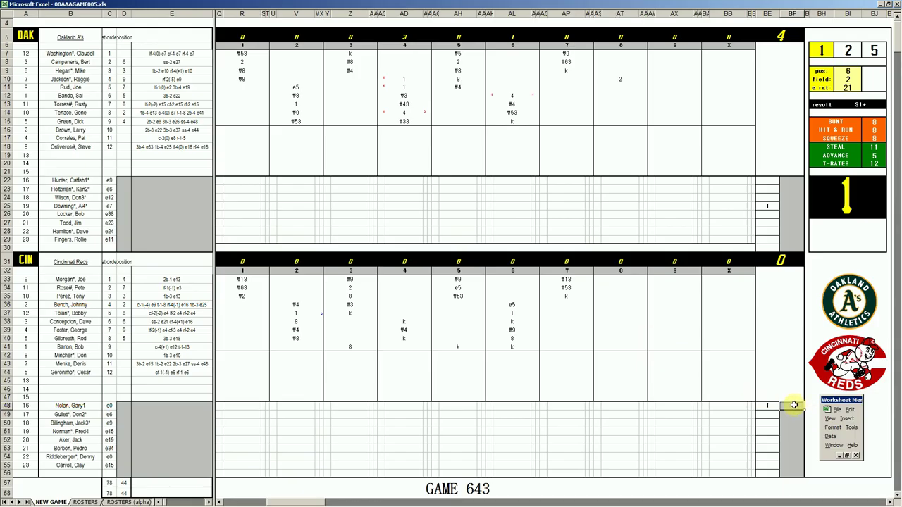
pyautogui.write('7')
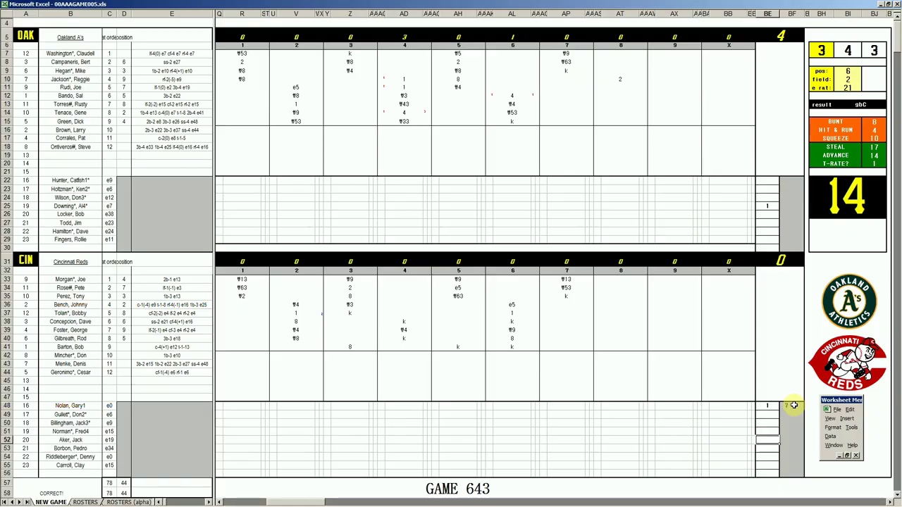
pyautogui.write('8')
pyautogui.press('Return')
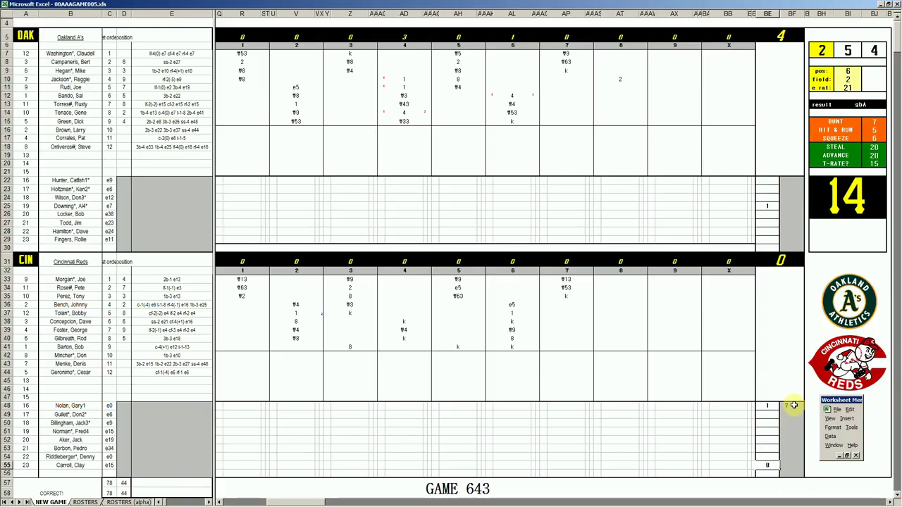
pyautogui.write('ir')
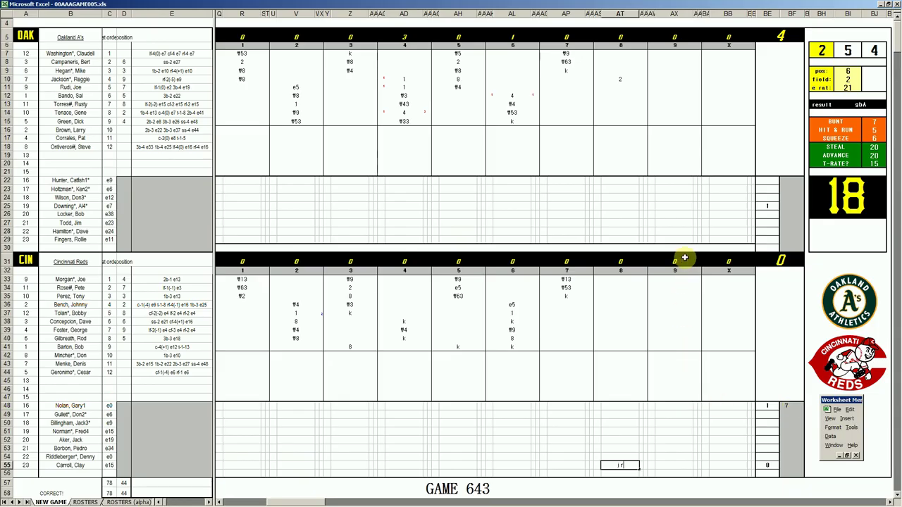
# Enter 9, f62 and f13 for the A's next three batters in the eighth
pyautogui.click(619, 87)
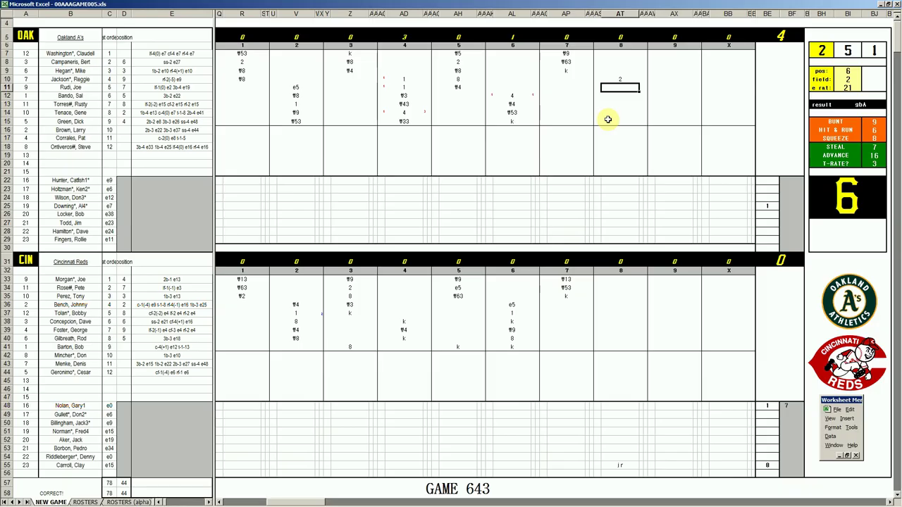
pyautogui.write('9')
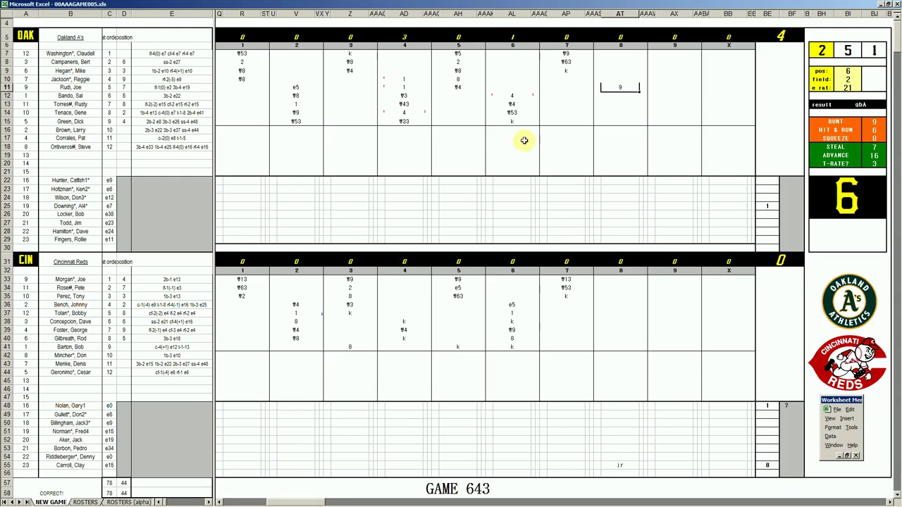
pyautogui.press('Return')
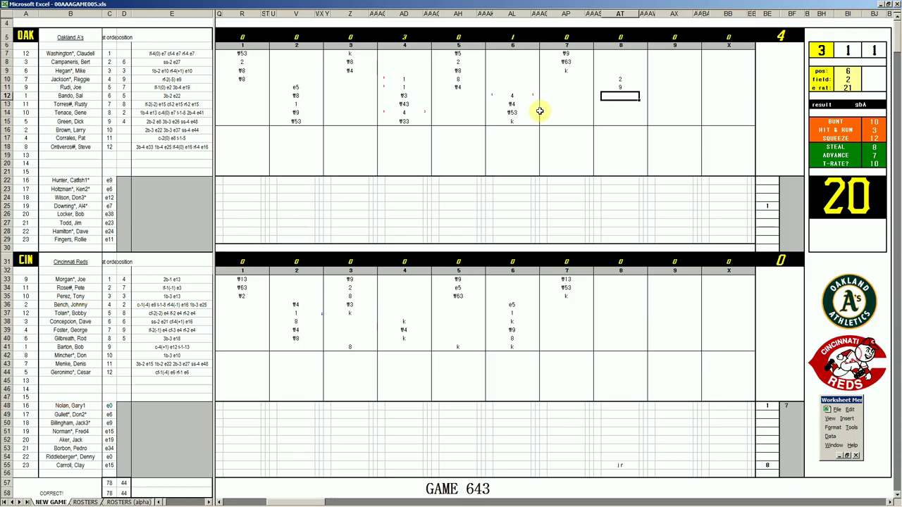
pyautogui.write('f62')
pyautogui.press('Return')
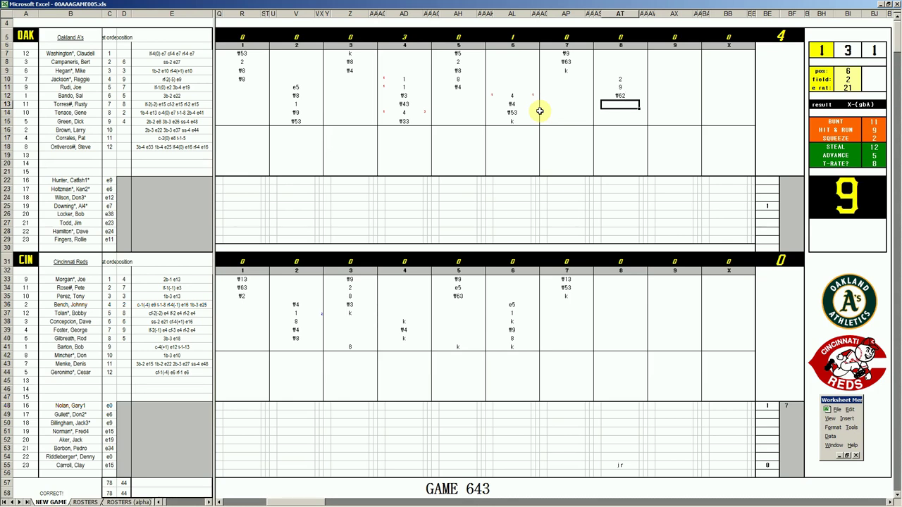
pyautogui.write('ﾌ13')
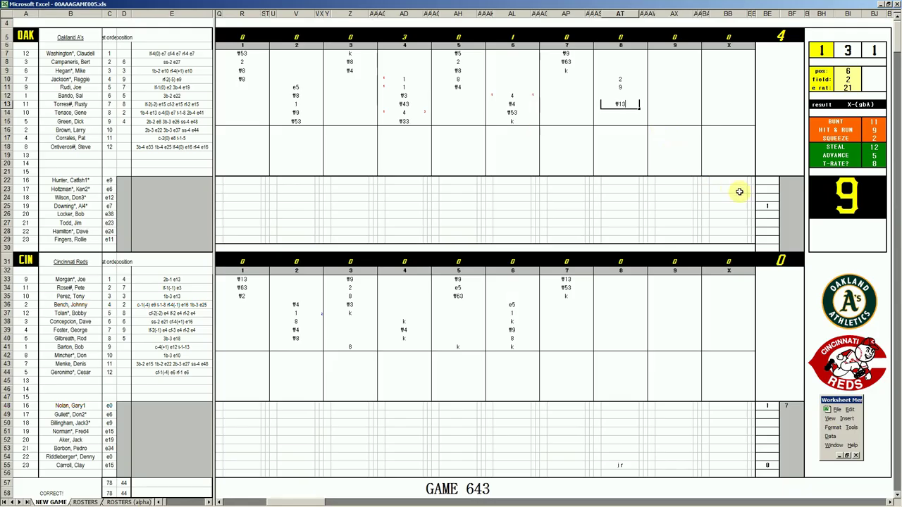
# Set the A's reliever's entry inning to 8 in BE27 and mark ib in AT27
pyautogui.click(790, 205)
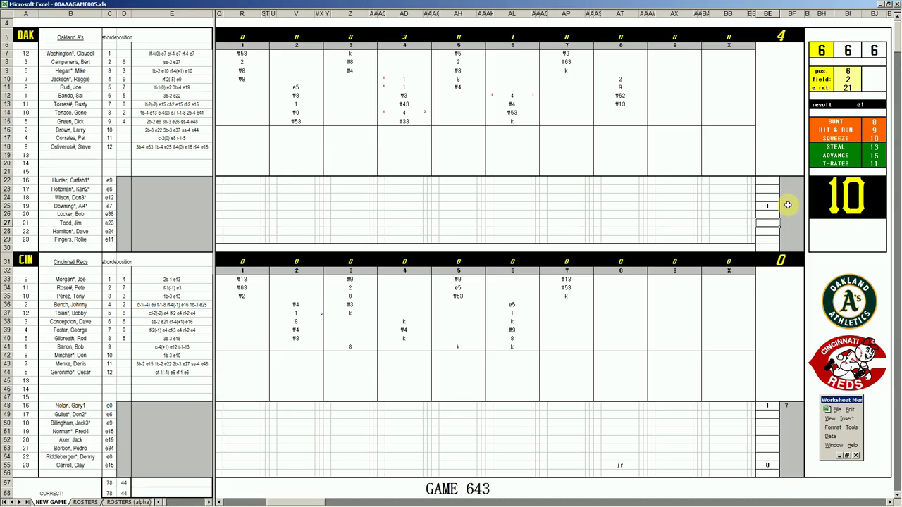
pyautogui.write('8')
pyautogui.press('Return')
pyautogui.press('Left')
pyautogui.press('Left')
pyautogui.press('Left')
pyautogui.press('Left')
pyautogui.press('Left')
pyautogui.press('Left')
pyautogui.press('Left')
pyautogui.press('Left')
pyautogui.press('Left')
pyautogui.press('Left')
pyautogui.press('Left')
pyautogui.write('ib')
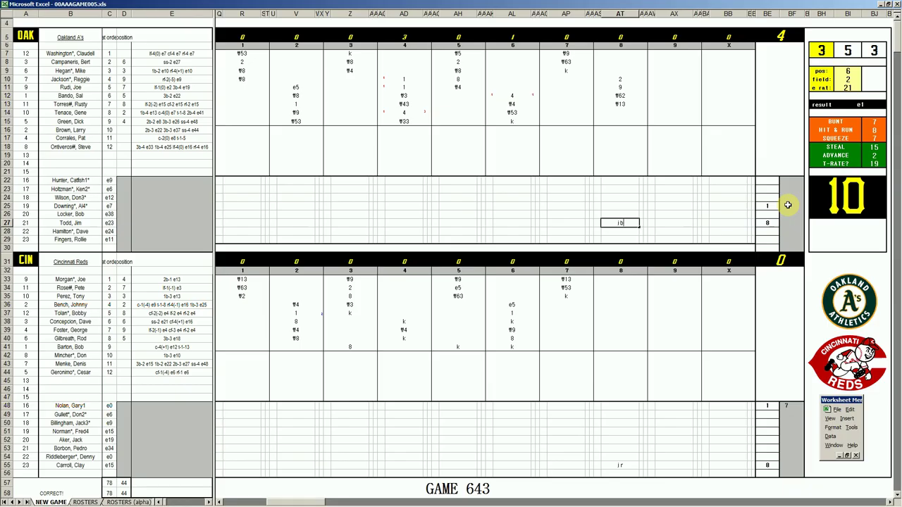
# Set the side-panel fielder lookup to position 4 with rating 8
pyautogui.click(613, 306)
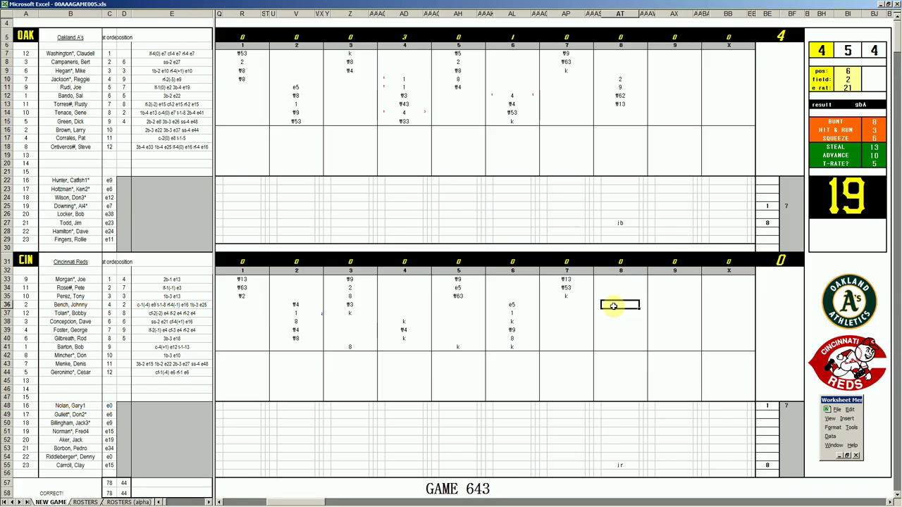
pyautogui.press('Return')
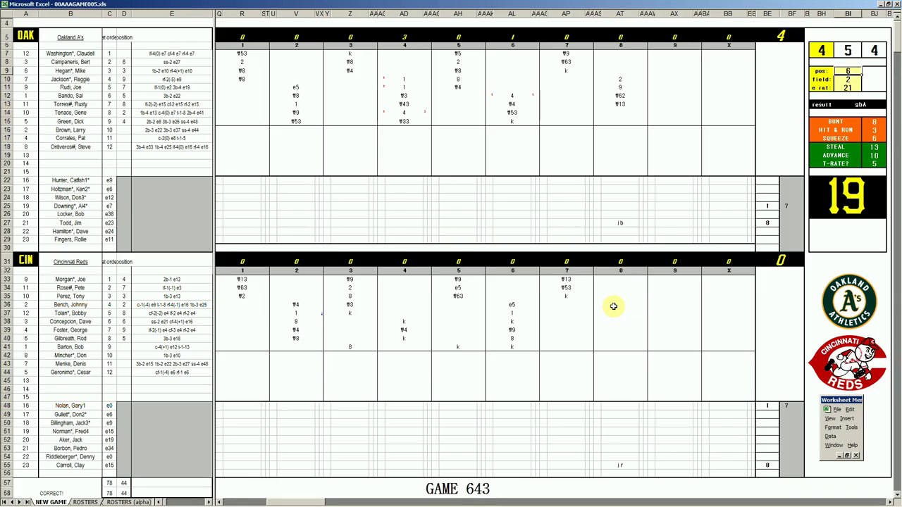
pyautogui.write('4')
pyautogui.press('Return')
pyautogui.press('Return')
pyautogui.write('8')
pyautogui.press('Return')
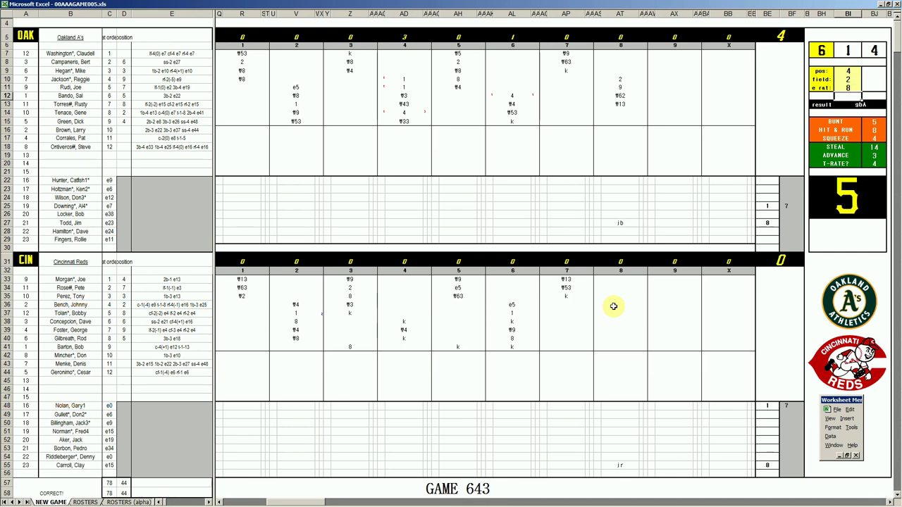
# Enter f43 in AT36 and 8 for the next Reds batter in the 8th
pyautogui.click(617, 305)
pyautogui.write('#43')
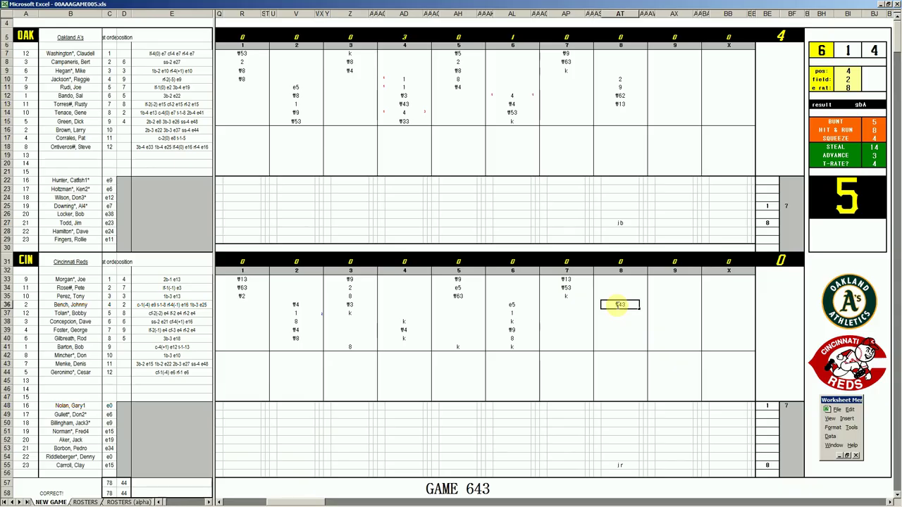
pyautogui.press('Return')
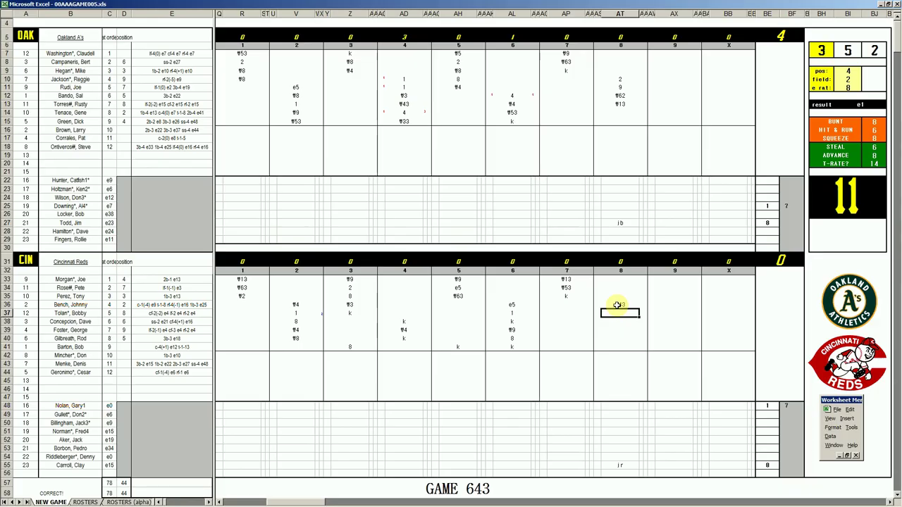
pyautogui.write('8')
# Commit the 8, then enter 1 in AT38 and 1 in AT39 to reroll the dice
pyautogui.press('Return')
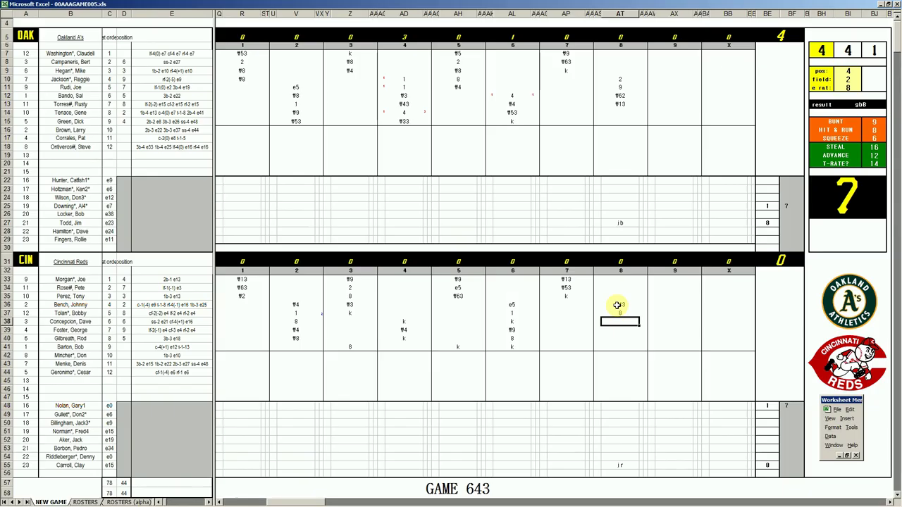
pyautogui.write('1')
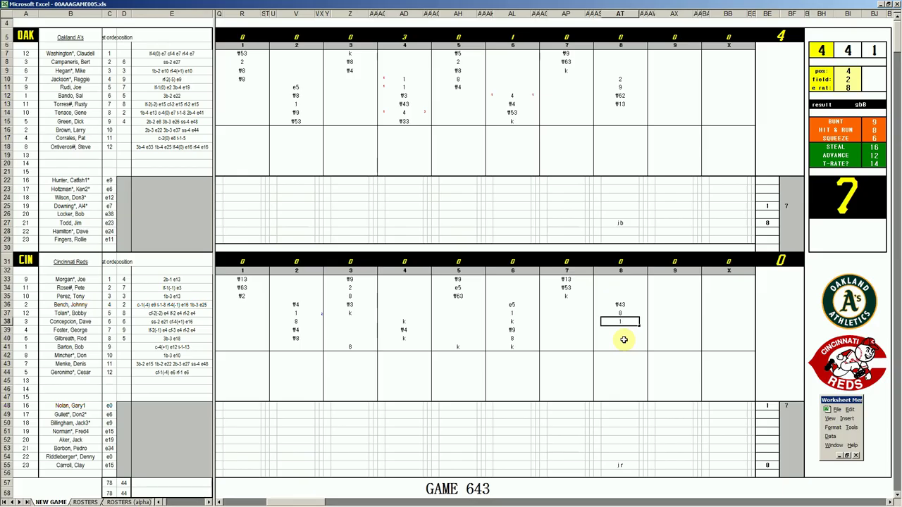
pyautogui.press('Return')
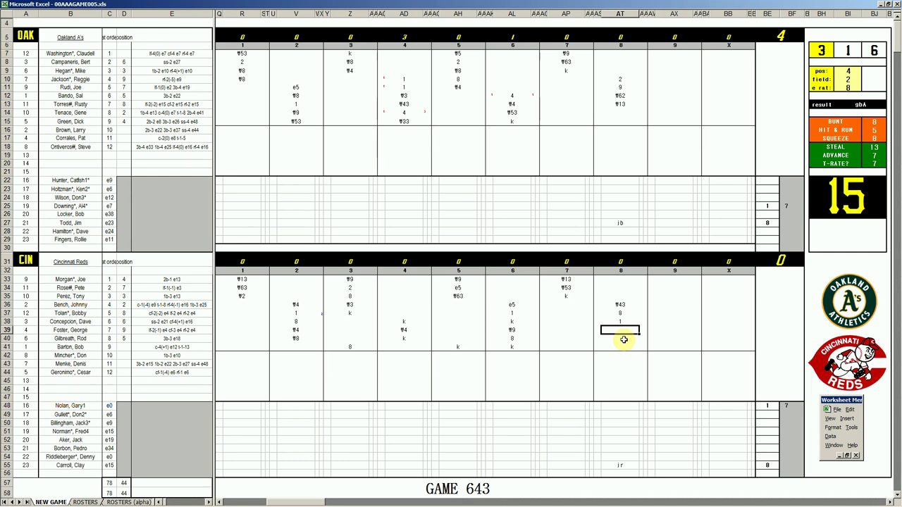
pyautogui.write('1')
pyautogui.press('Return')
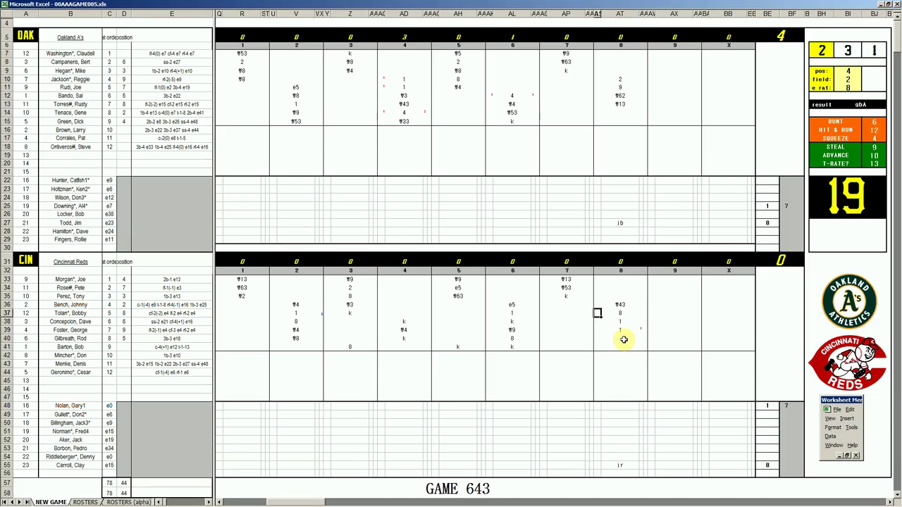
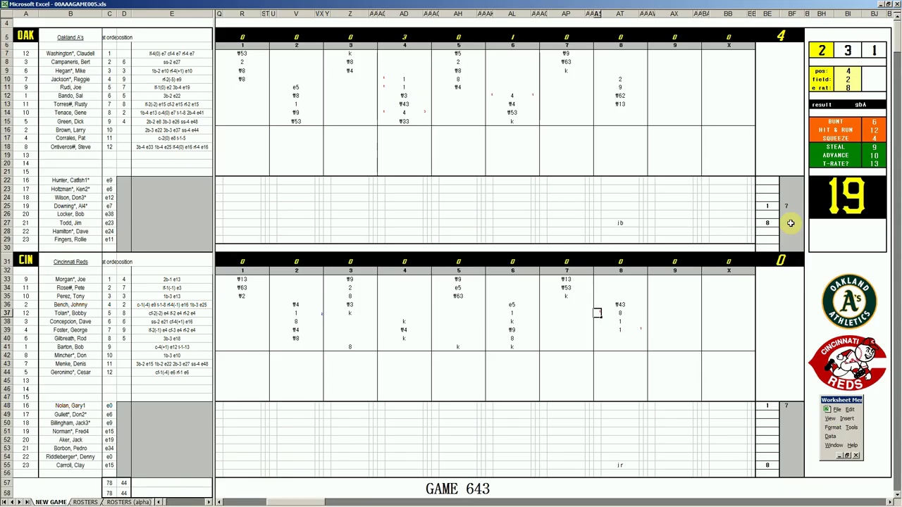
# Credit Todd with 1/3 inning, log Locker entering in the 8th, and begin his 'dm' note
pyautogui.click(791, 222)
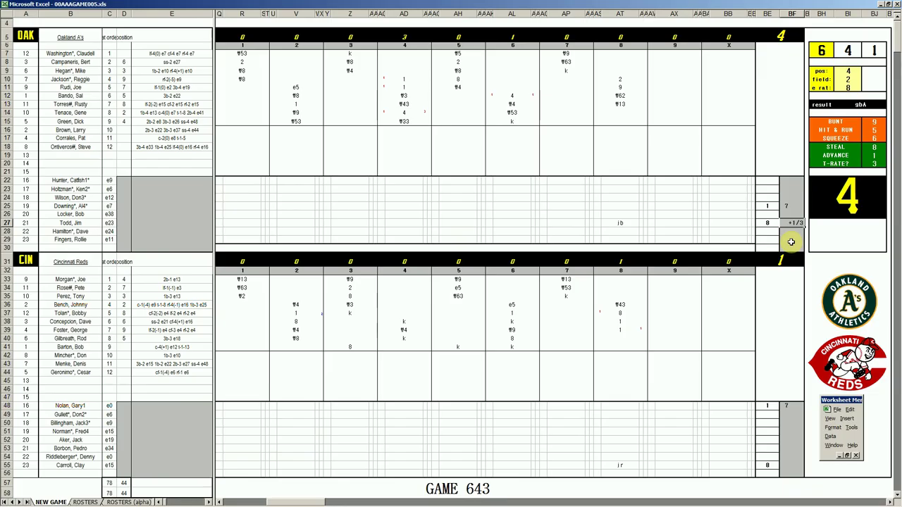
pyautogui.click(769, 214)
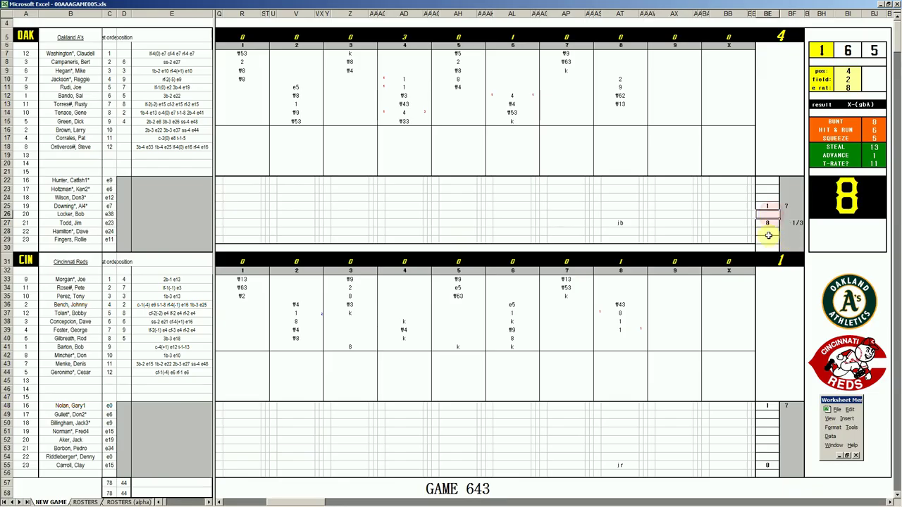
pyautogui.write('8')
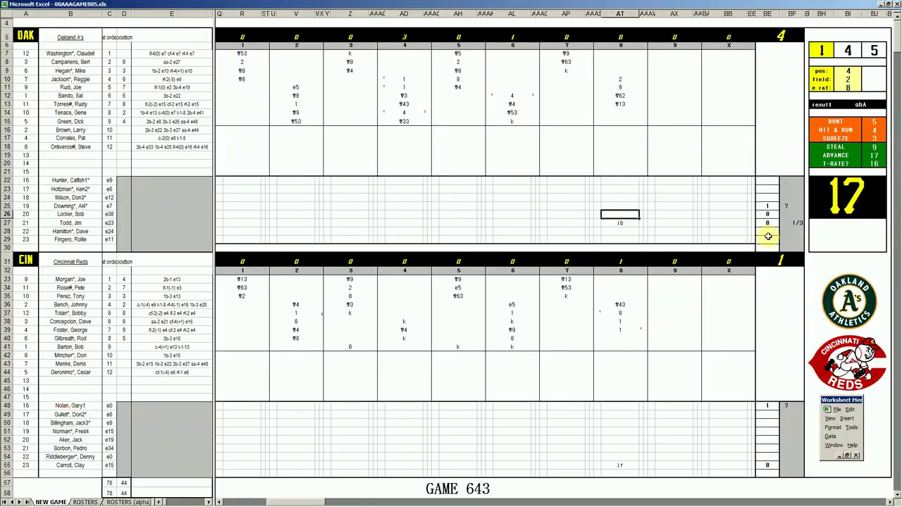
pyautogui.write('dm')
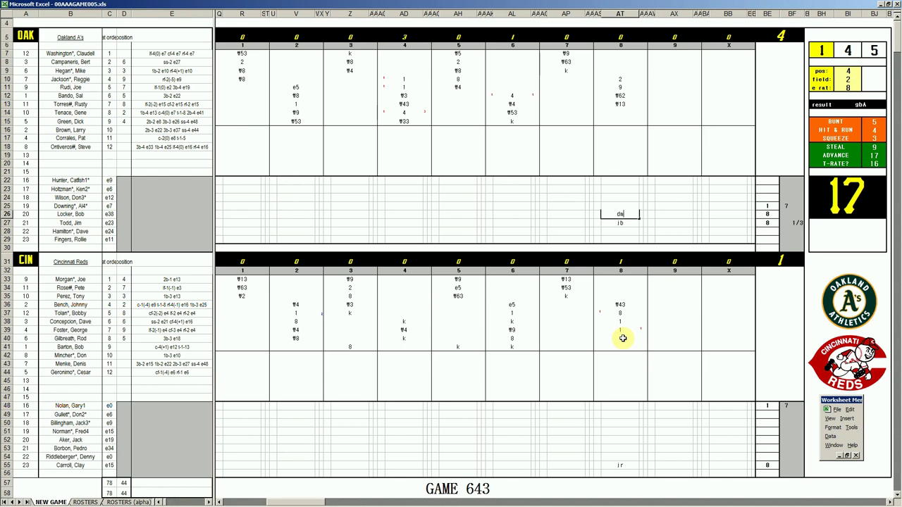
# Complete Locker's 8th-inning note as 'dmin' and enter '#3' for Mincher's play
pyautogui.write('in')
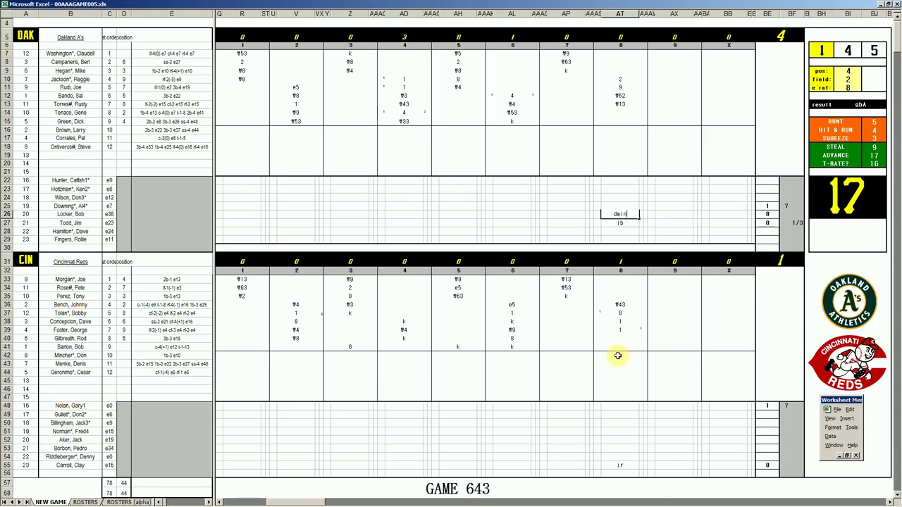
pyautogui.click(617, 356)
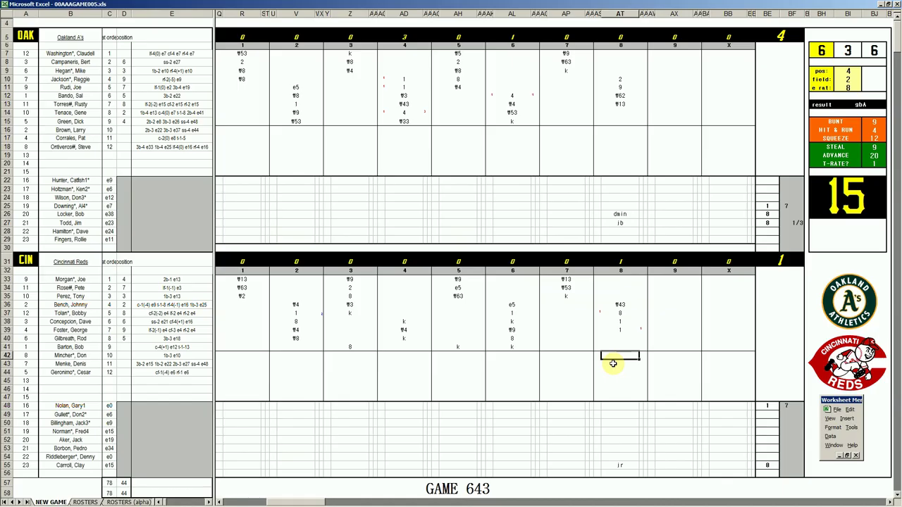
pyautogui.write('#3')
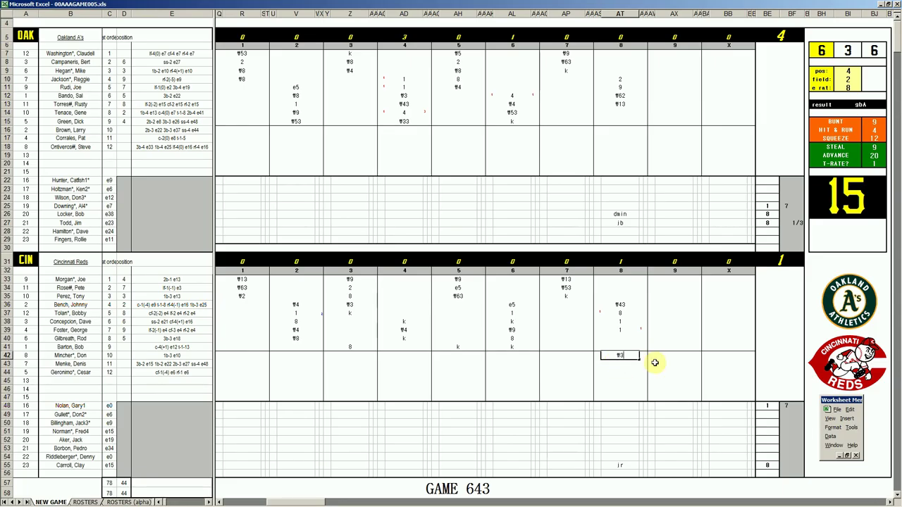
# Confirm Mincher's #3 entry and record Menke's 8th-inning play as 3
pyautogui.doubleClick(626, 356)
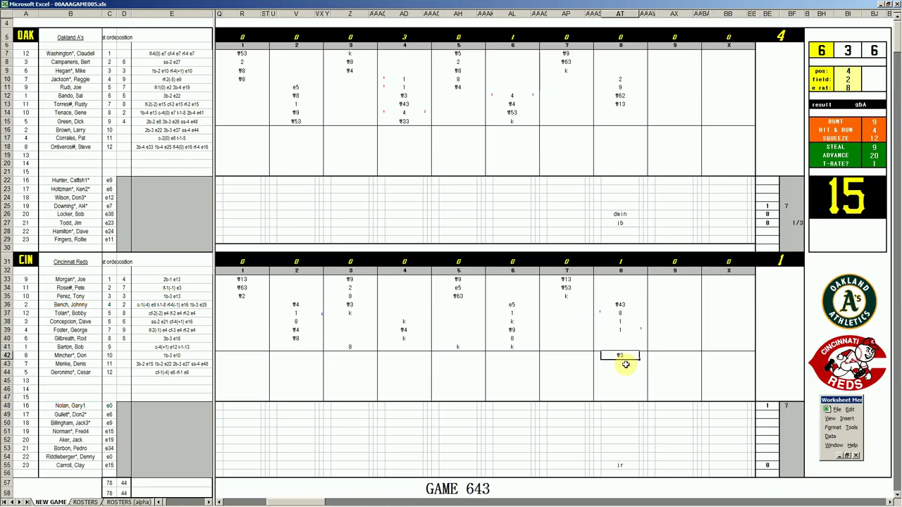
pyautogui.press('Return')
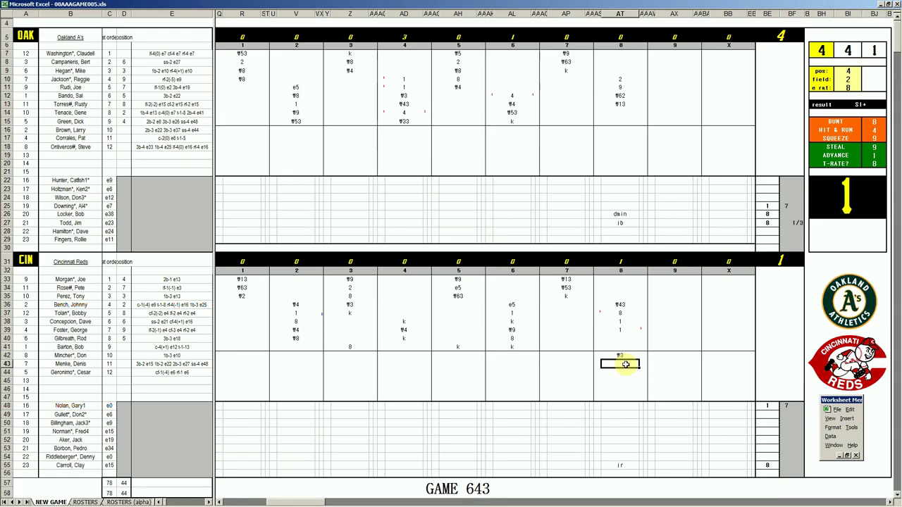
pyautogui.write('3')
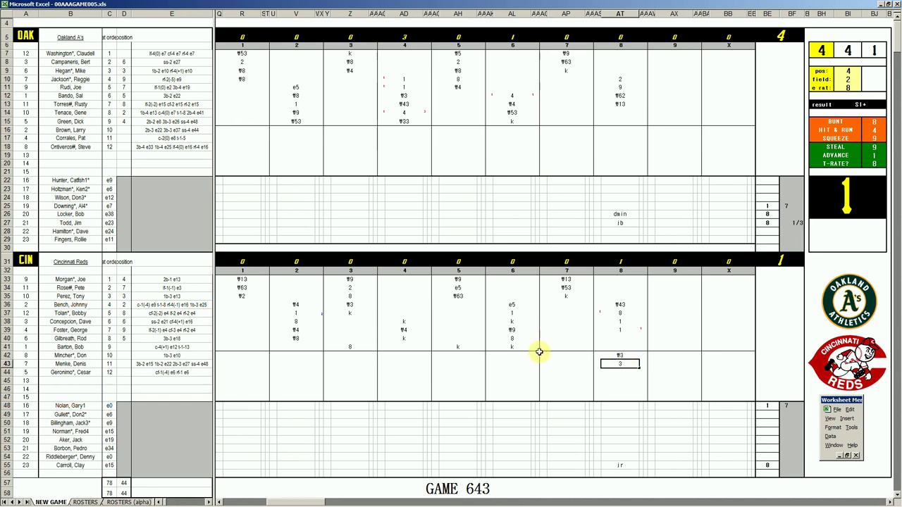
pyautogui.press('Return')
# Mark a Cincinnati run in the 8th, bringing their inning and total to 2
pyautogui.press('Left')
pyautogui.press('Up')
pyautogui.press('Up')
pyautogui.press('Up')
pyautogui.press('Up')
pyautogui.press('Up')
pyautogui.write('1')
pyautogui.press('Return')
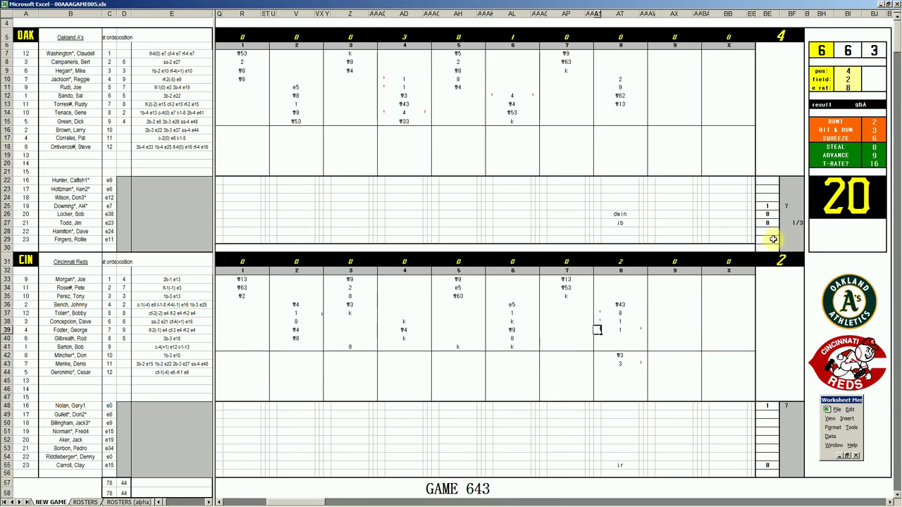
# Credit Locker with 1/3 inning, log Hamilton entering in the 8th, and begin his 'im' note
pyautogui.click(792, 217)
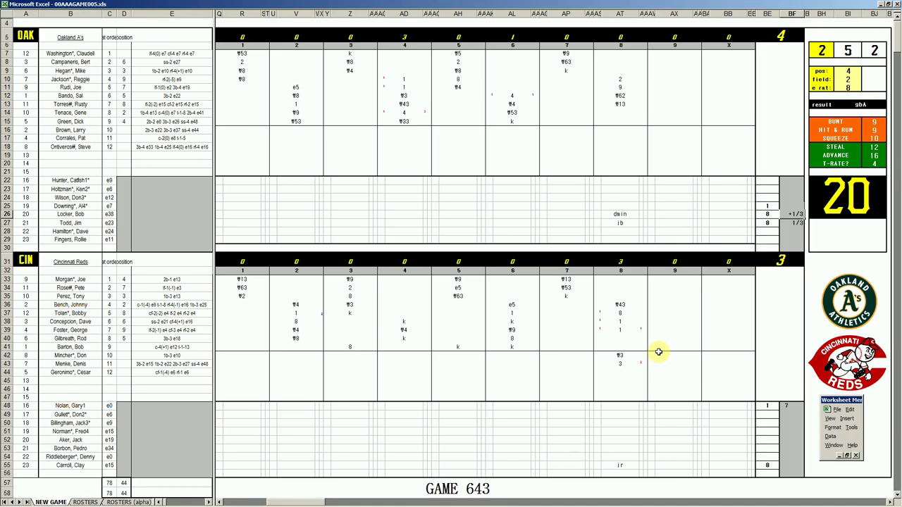
pyautogui.press('Return')
pyautogui.press('Return')
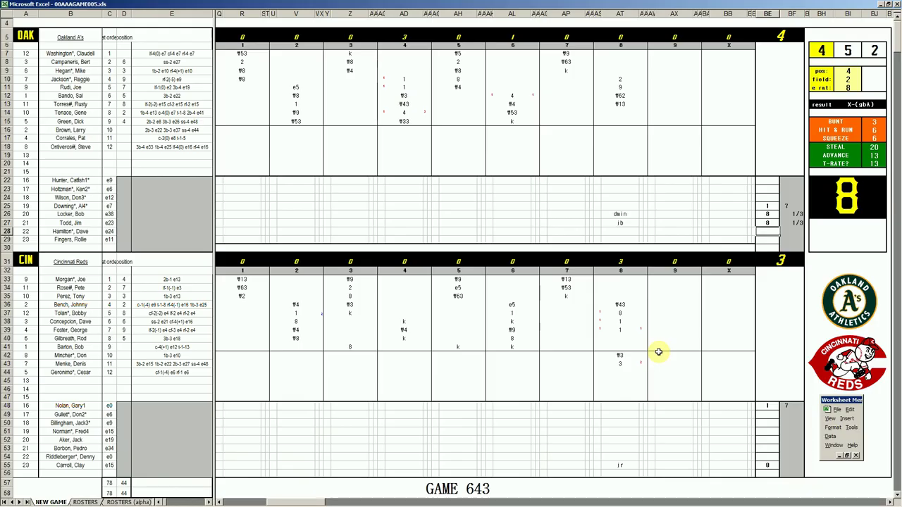
pyautogui.write('8')
pyautogui.press('Return')
pyautogui.write('im')
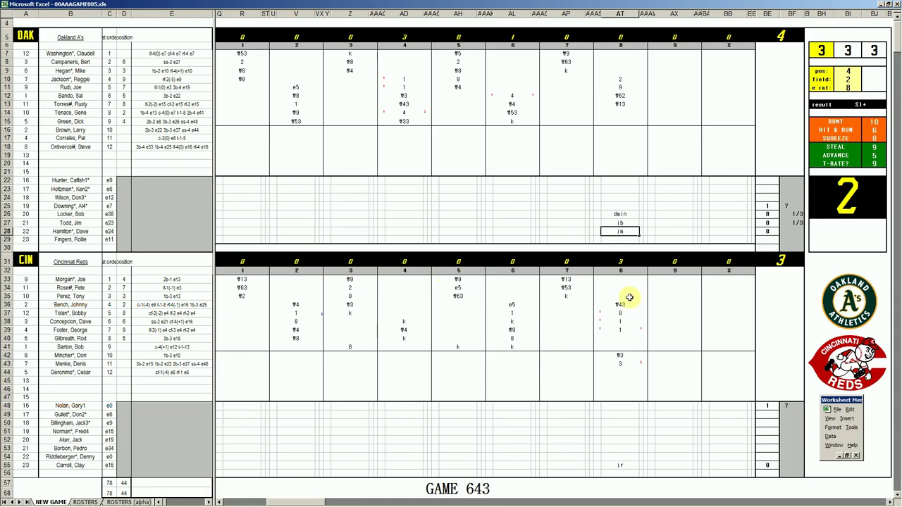
# Complete Hamilton's 8th-inning note and move to Morgan's 8th-inning cell
pyautogui.write('ors')
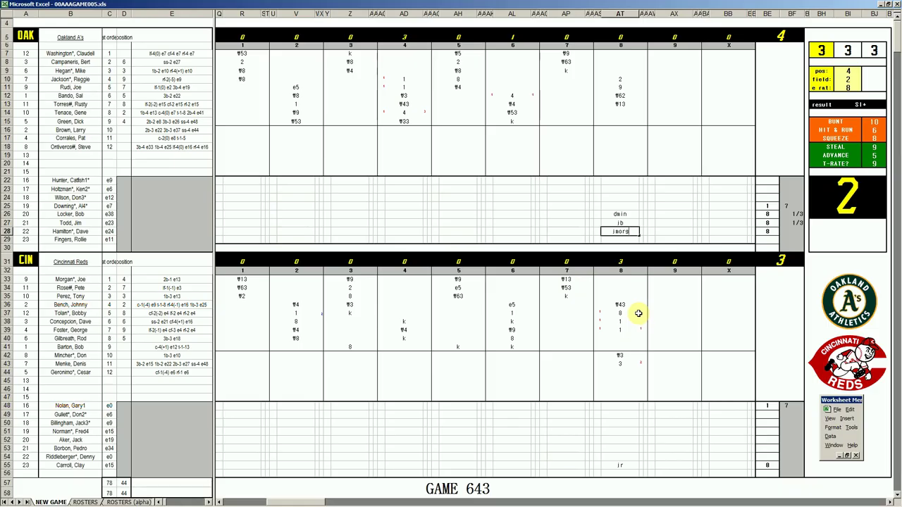
pyautogui.click(622, 282)
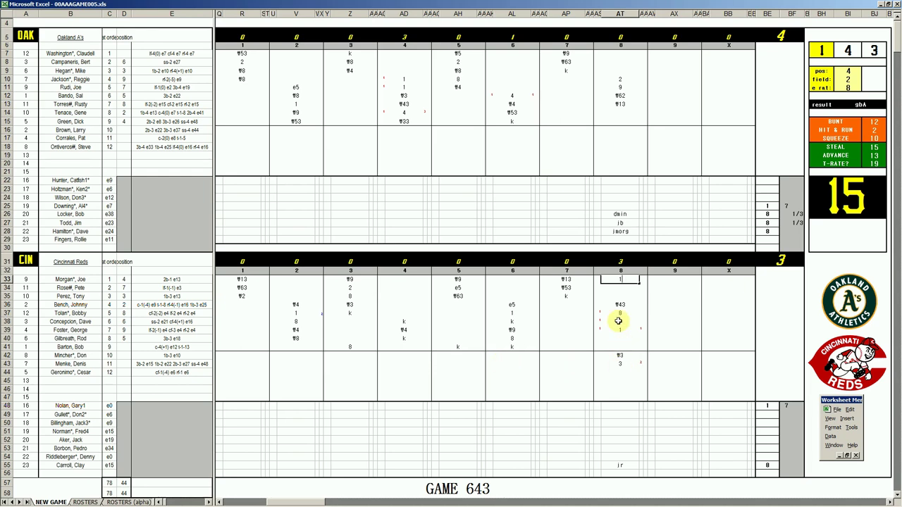
# Score Morgan's 8th-inning run, bringing Cincinnati to 4 and tying the game 4–4
pyautogui.press('Return')
pyautogui.press('Down')
pyautogui.press('Down')
pyautogui.press('Down')
pyautogui.press('Down')
pyautogui.press('Down')
pyautogui.press('Down')
pyautogui.press('Down')
pyautogui.press('Down')
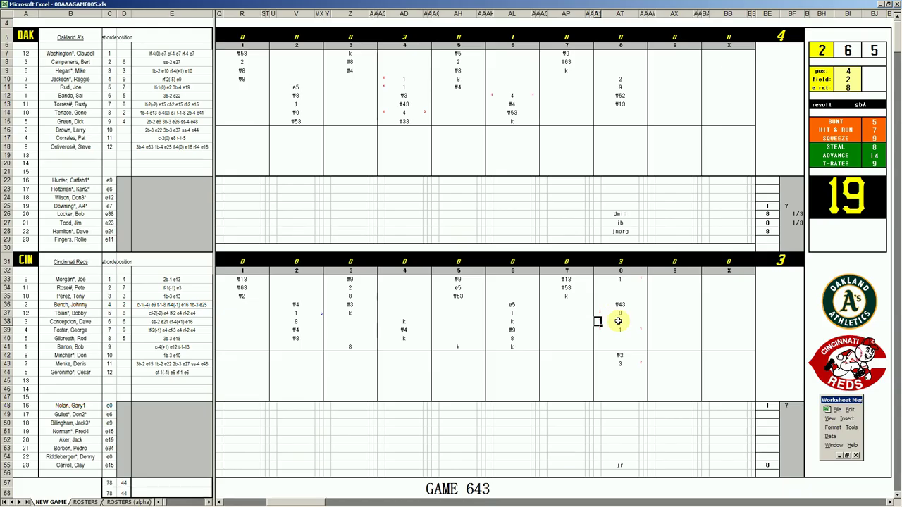
pyautogui.press('Down')
pyautogui.press('Down')
pyautogui.click(623, 278)
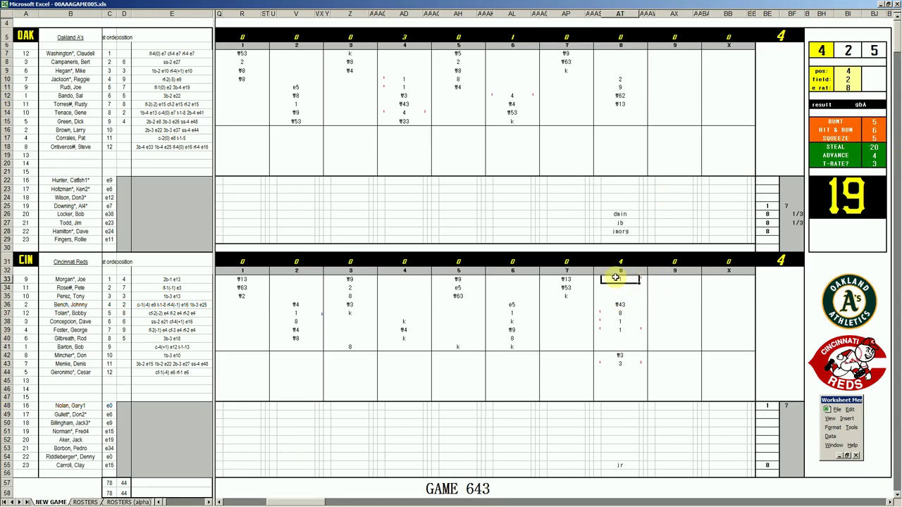
pyautogui.write('1')
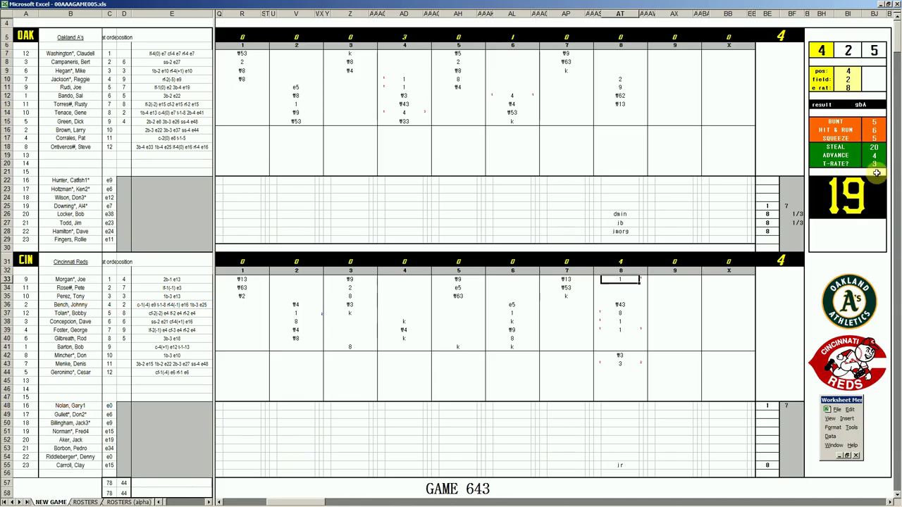
# Add an 's' note to Nolan's 8th-inning pitching line
pyautogui.click(626, 409)
pyautogui.write('s')
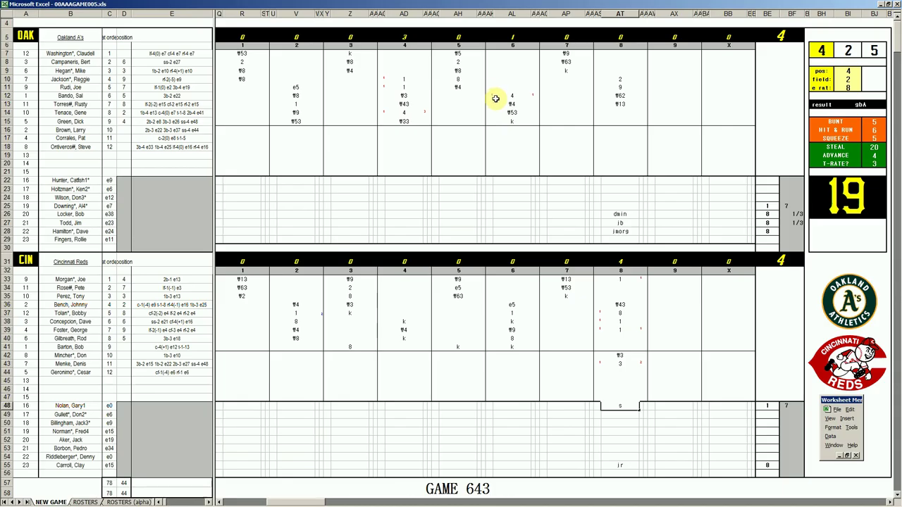
pyautogui.click(662, 114)
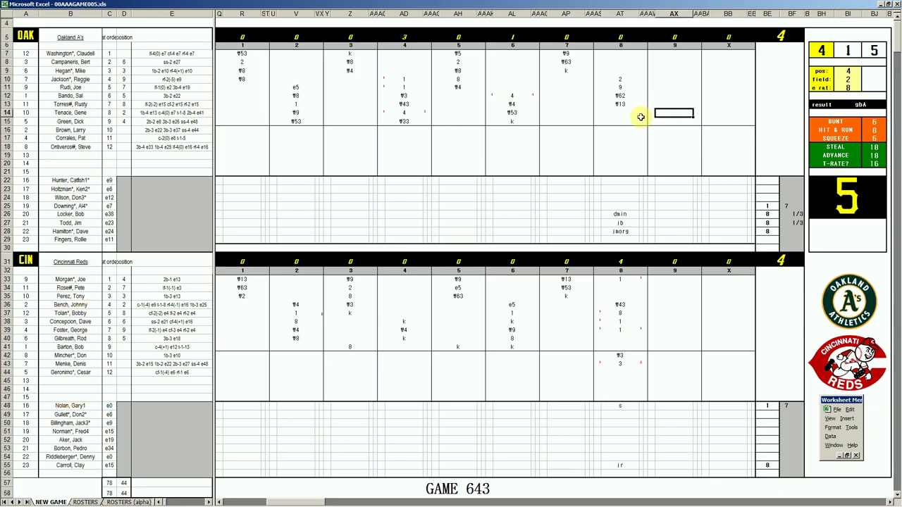
# Log Oakland's ninth inning as #7 for Tenace and k for Green
pyautogui.write('#7')
pyautogui.press('Return')
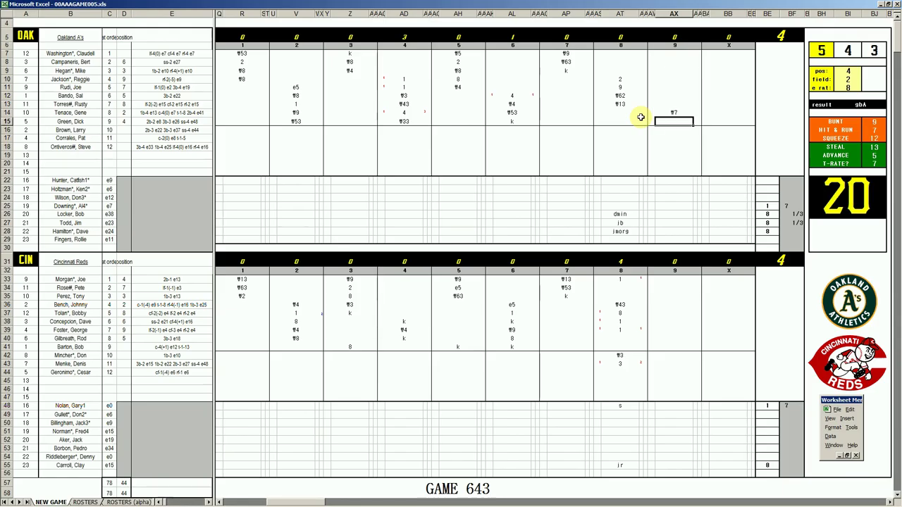
pyautogui.write('k')
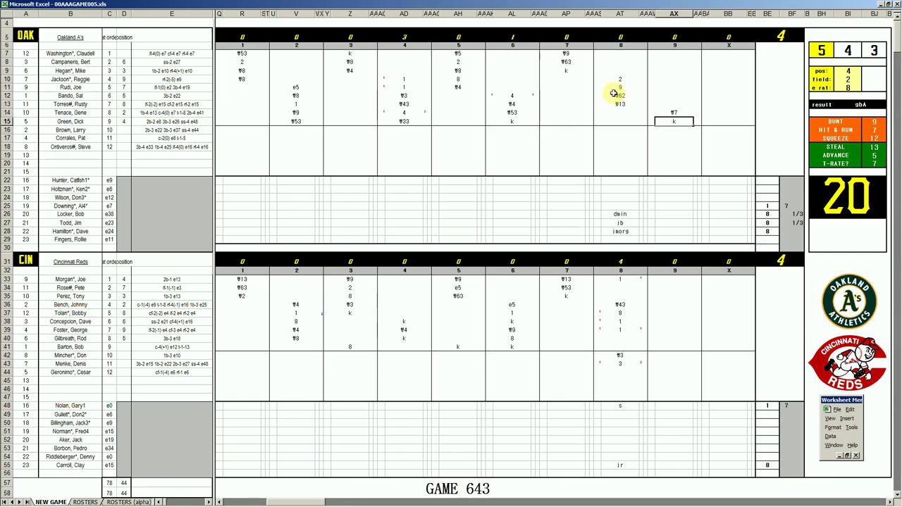
# Enter 1 in row 7's ninth-inning cell and an 's' pitching note in row 22
pyautogui.click(671, 54)
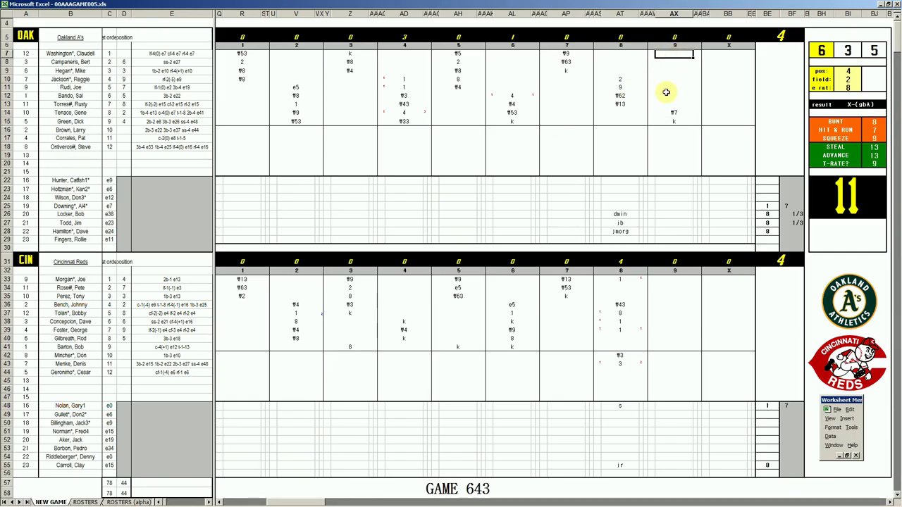
pyautogui.write('1')
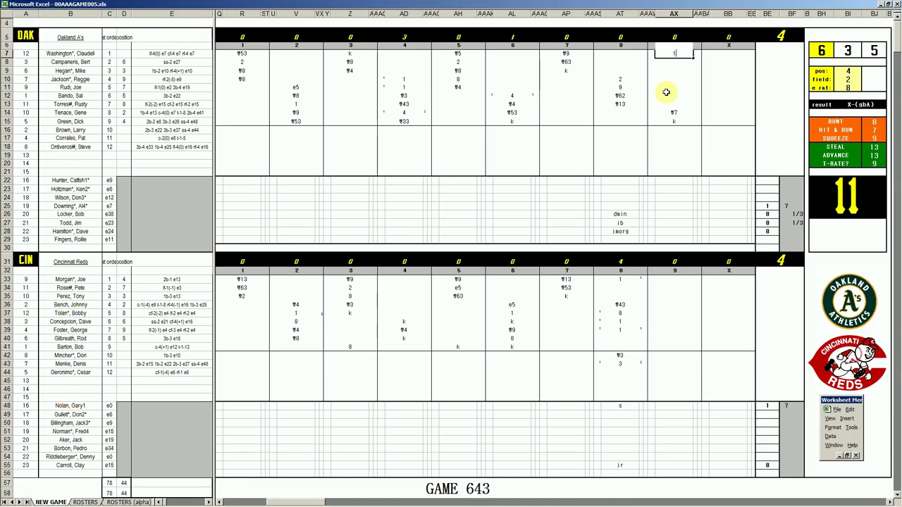
pyautogui.press('Return')
pyautogui.press('Down')
pyautogui.press('Down')
pyautogui.press('Down')
pyautogui.press('Down')
pyautogui.press('Down')
pyautogui.press('Down')
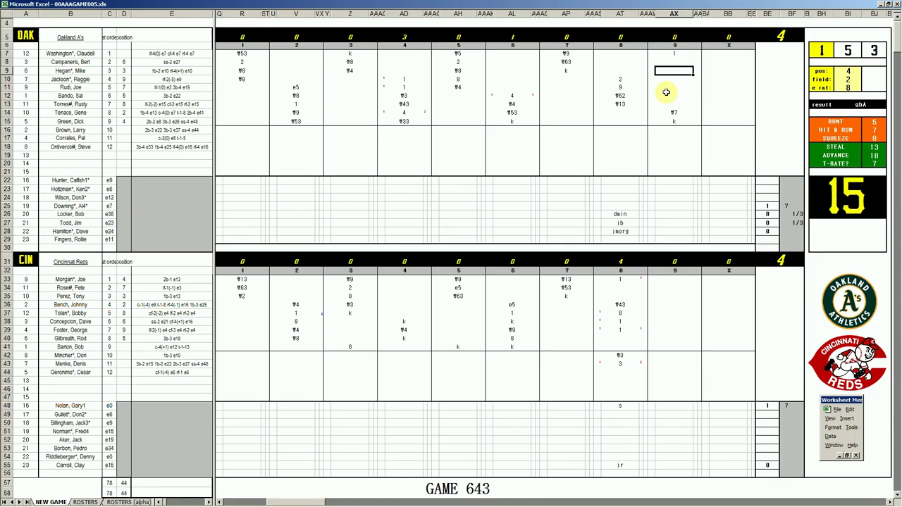
pyautogui.press('Down')
pyautogui.press('Down')
pyautogui.write('s')
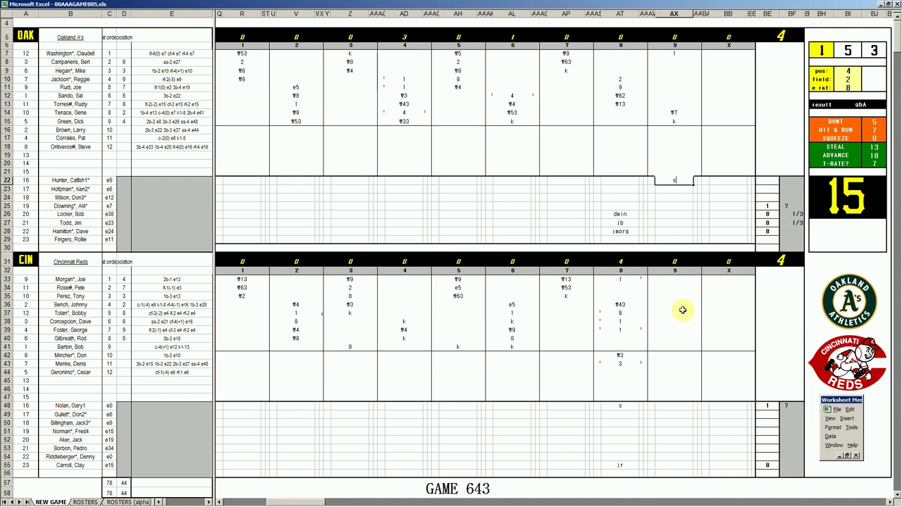
# Add 1/3 inning in BF28 and log Fingers entering in the 9th for Oakland
pyautogui.click(791, 231)
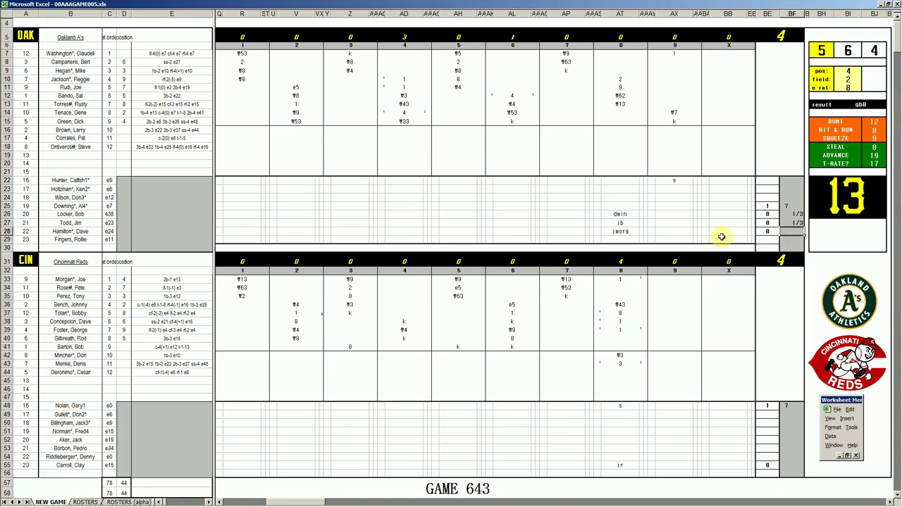
pyautogui.write('+1/3')
pyautogui.press('Return')
pyautogui.press('Left')
pyautogui.write('9')
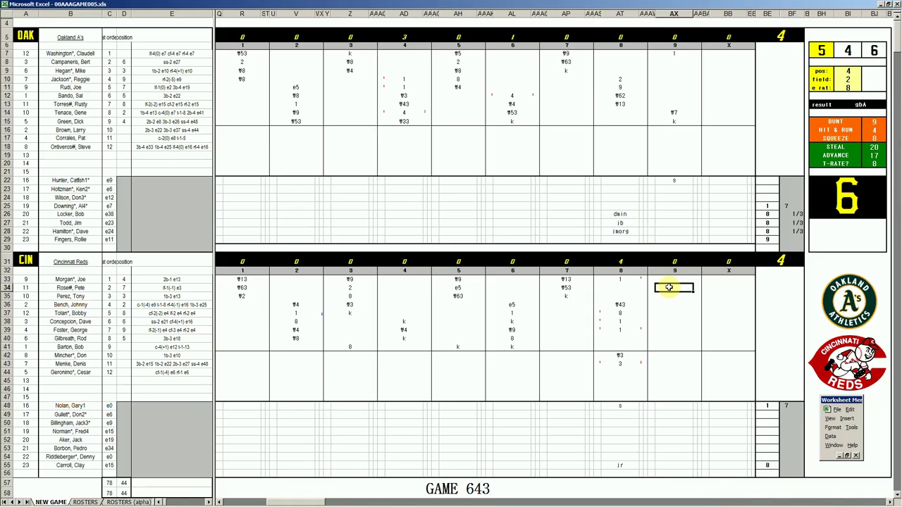
# Record a Reds ninth-inning strikeout and set the error rating to 10
pyautogui.write('k')
pyautogui.press('Return')
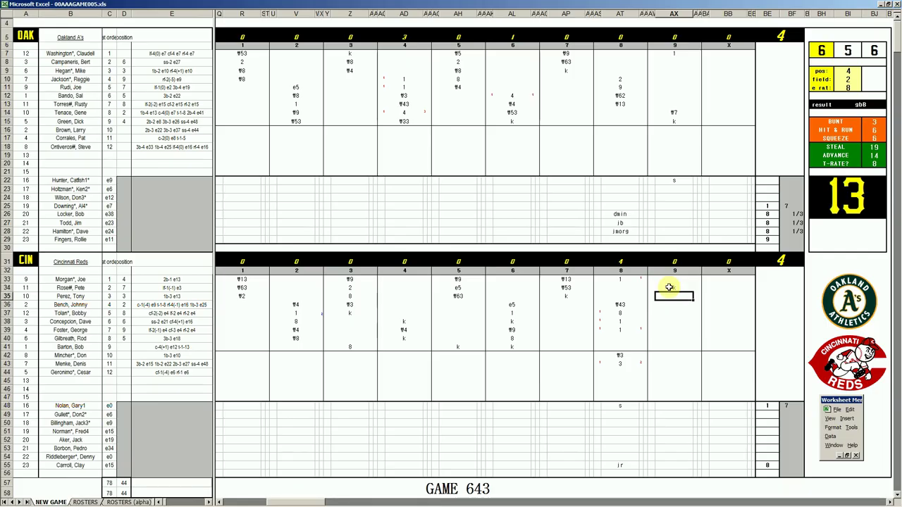
pyautogui.hotkey('ctrl', 'r')
pyautogui.write('10')
pyautogui.press('Return')
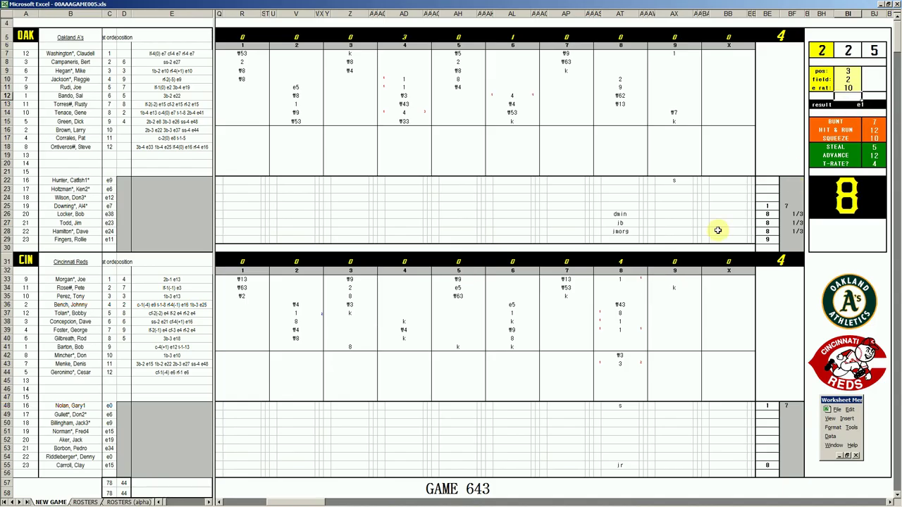
# Log e3, k and #3 for the next three Reds batters in the ninth
pyautogui.click(675, 297)
pyautogui.write('e3')
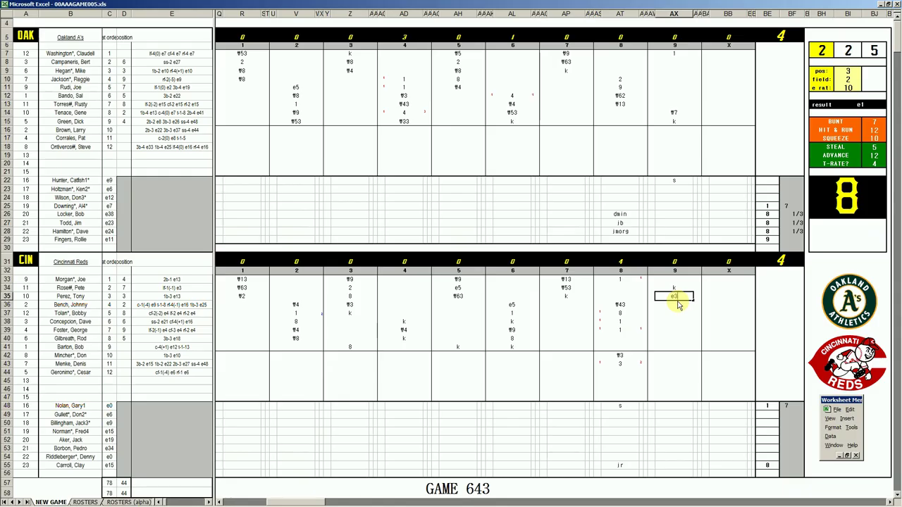
pyautogui.press('Return')
pyautogui.write('k')
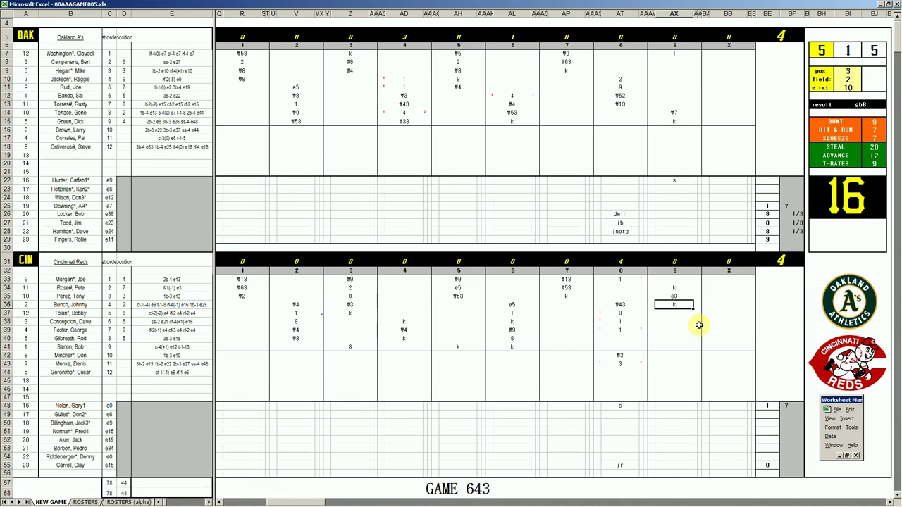
pyautogui.press('Return')
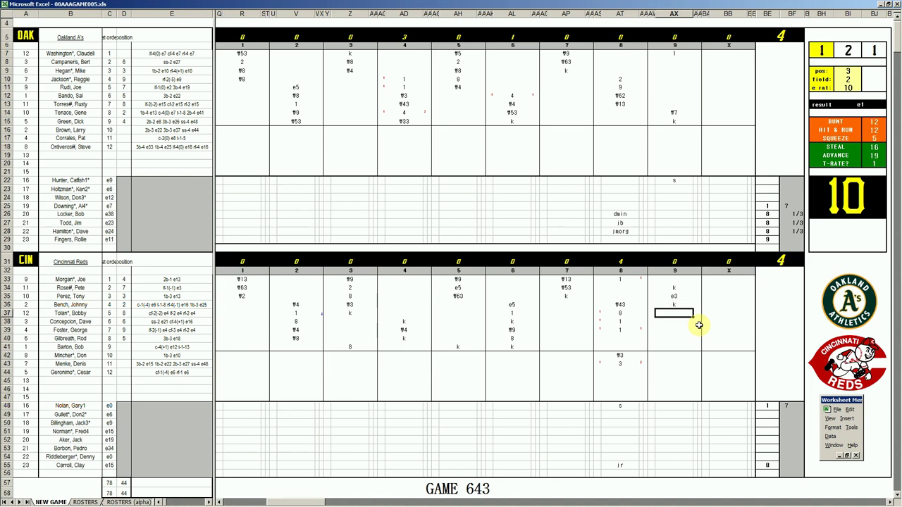
pyautogui.write('#33')
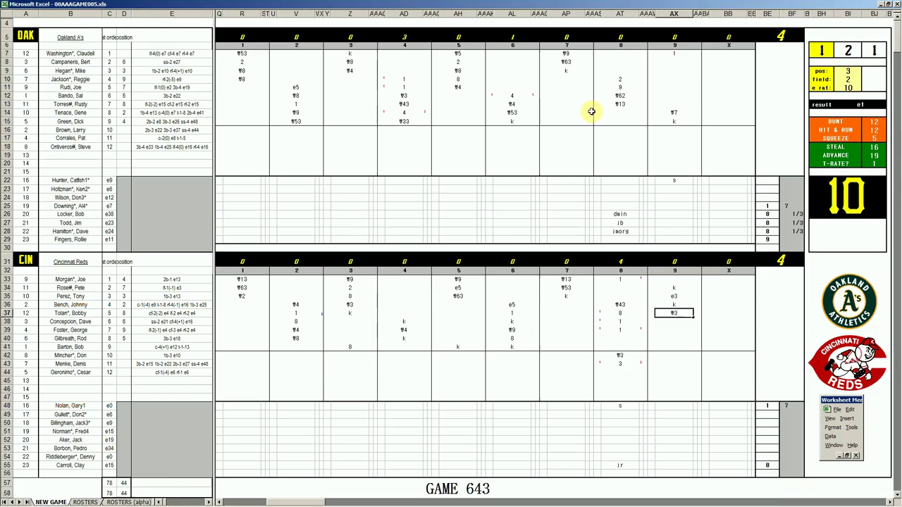
# Enter results 1 and 3 for Oakland's row-8 and row-9 batters in the tenth-inning X column
pyautogui.click(725, 60)
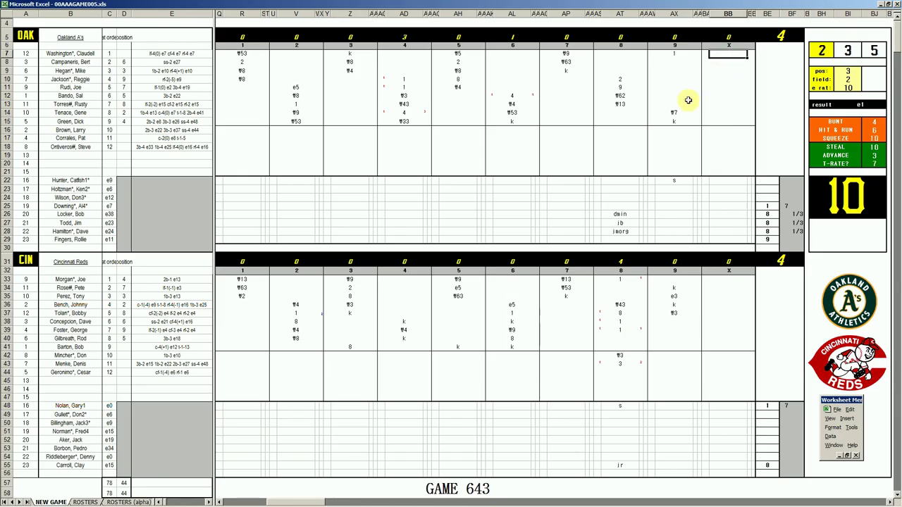
pyautogui.write('1')
pyautogui.press('Escape')
pyautogui.press('Down')
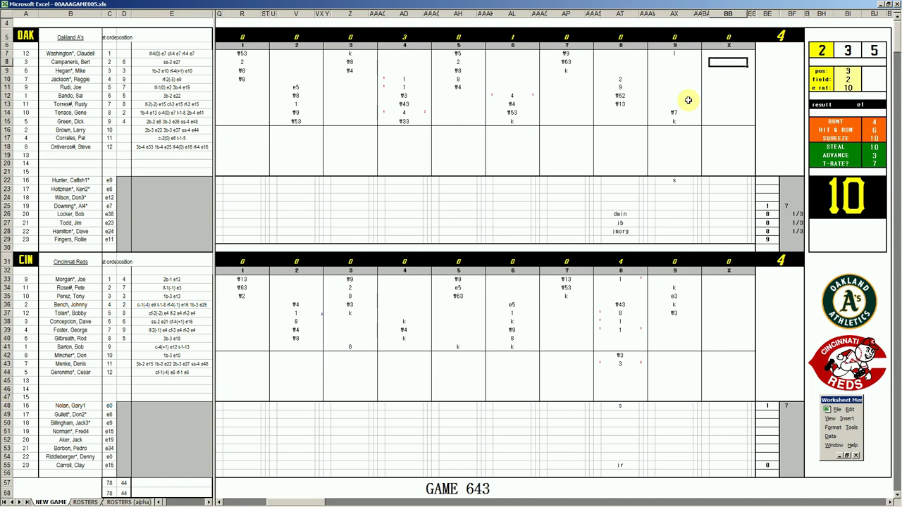
pyautogui.write('1')
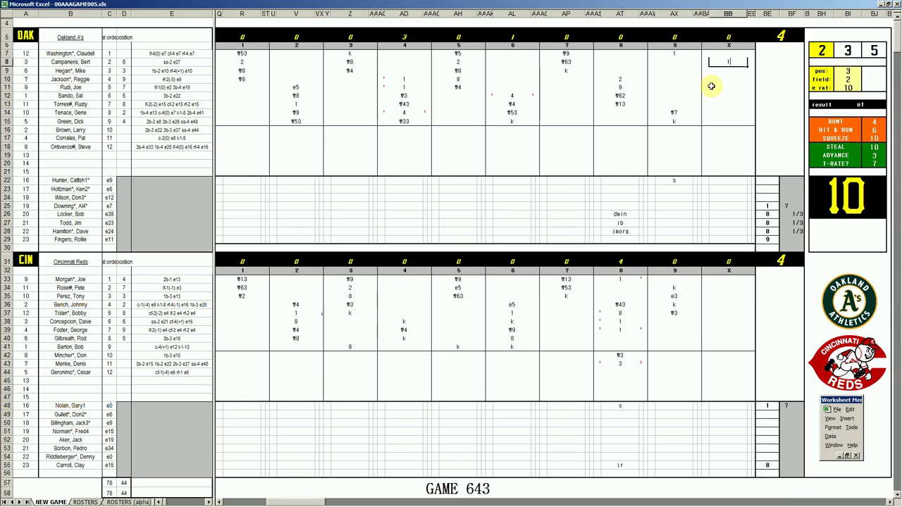
pyautogui.press('Return')
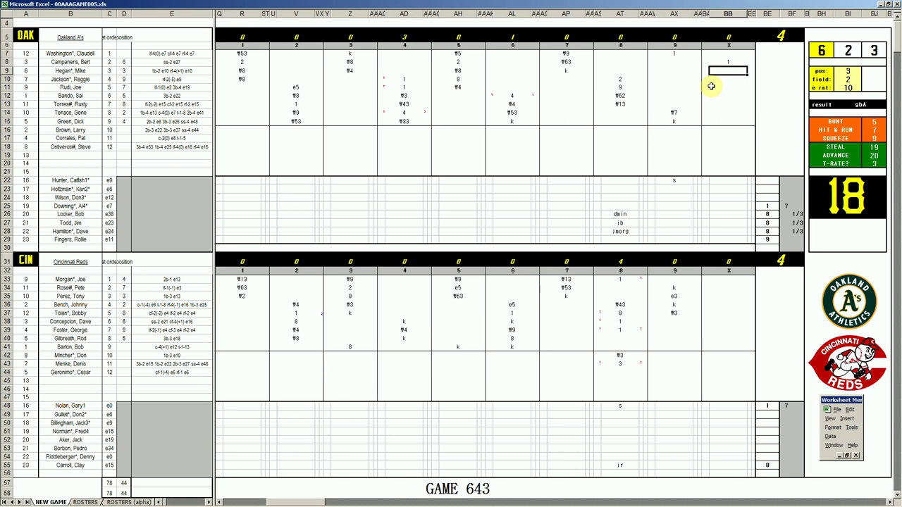
pyautogui.write('3')
pyautogui.press('Return')
pyautogui.press('Up')
pyautogui.press('Left')
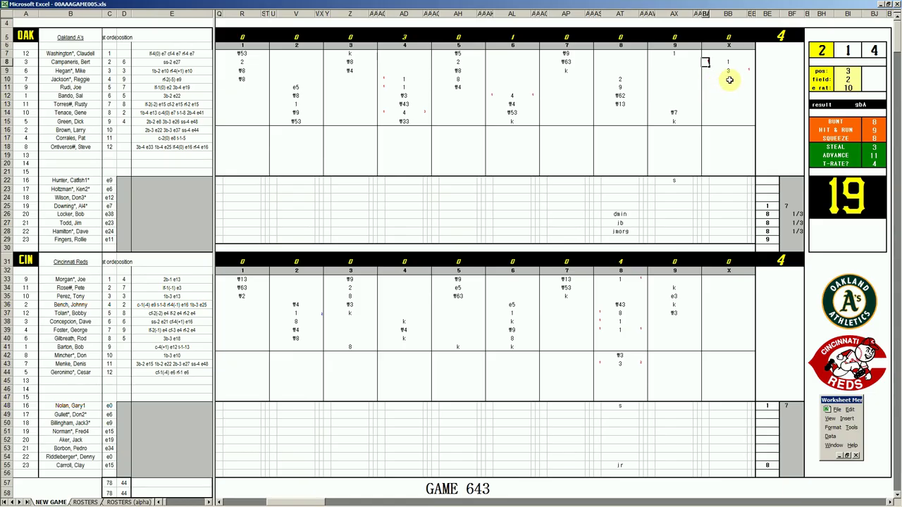
# Select X10 for the row-10 batter and re-roll the dice panel twice with F9
pyautogui.click(727, 79)
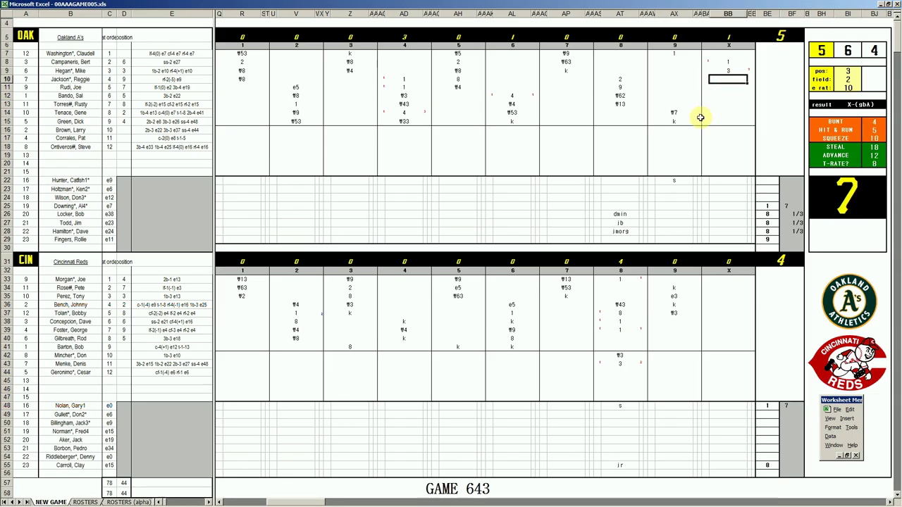
pyautogui.press('Return')
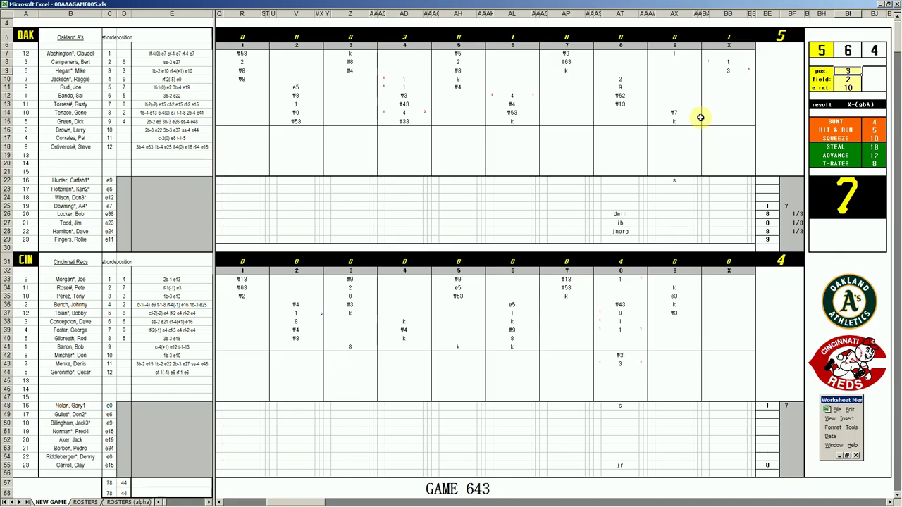
pyautogui.press('F9')
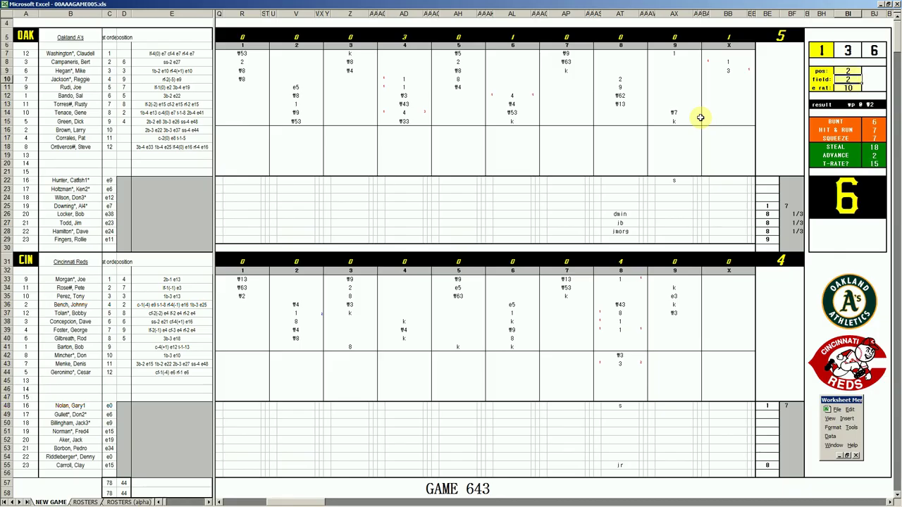
pyautogui.press('F9')
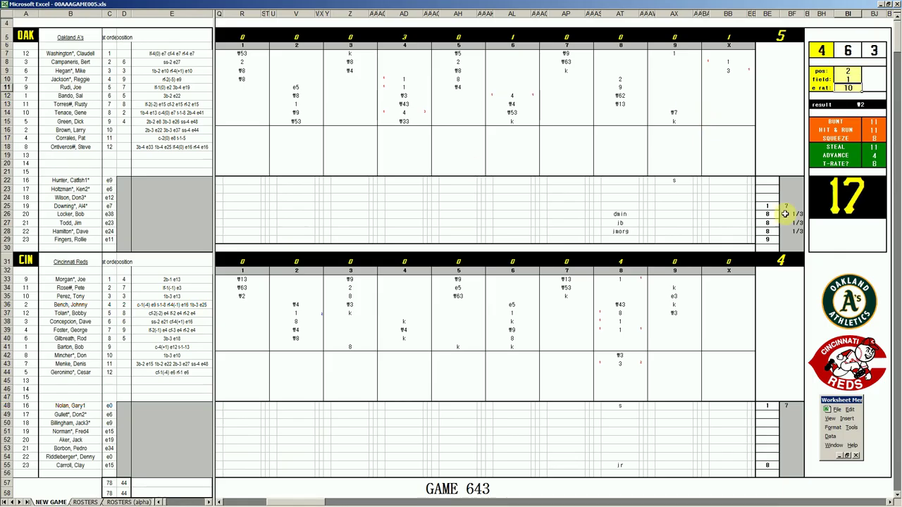
# Record #2 in X10, k in X11 and #7 in X12 for Oakland's tenth inning
pyautogui.click(730, 77)
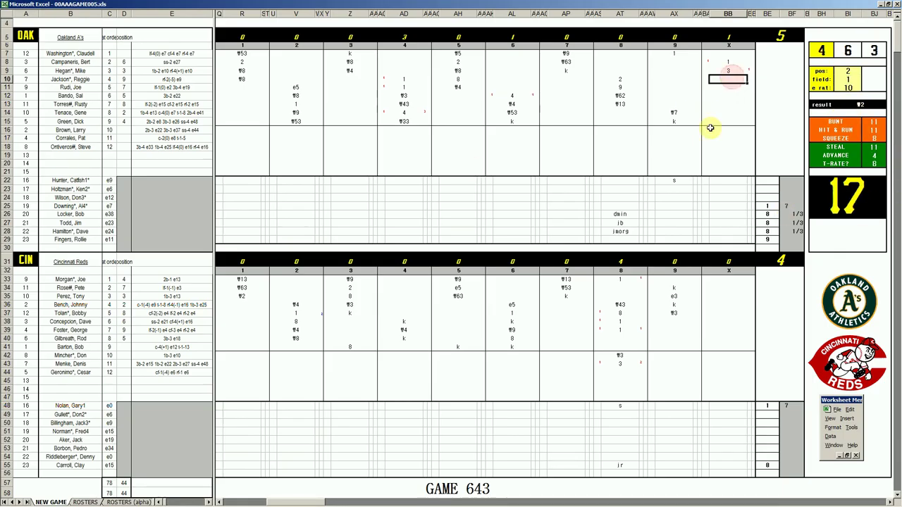
pyautogui.write('#2')
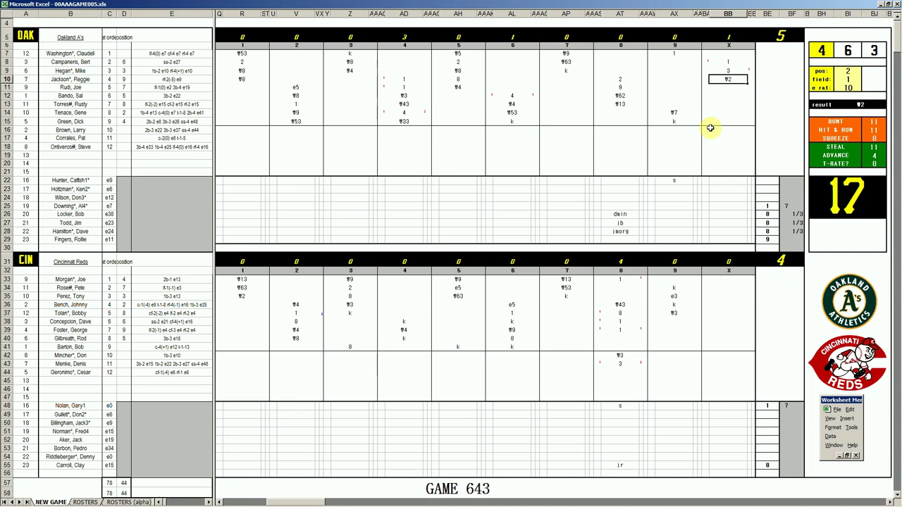
pyautogui.press('Return')
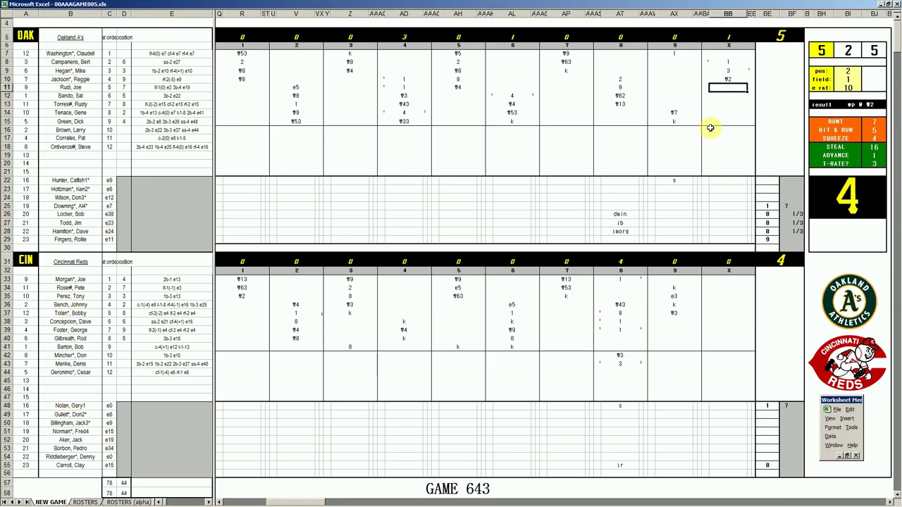
pyautogui.write('k')
pyautogui.press('Return')
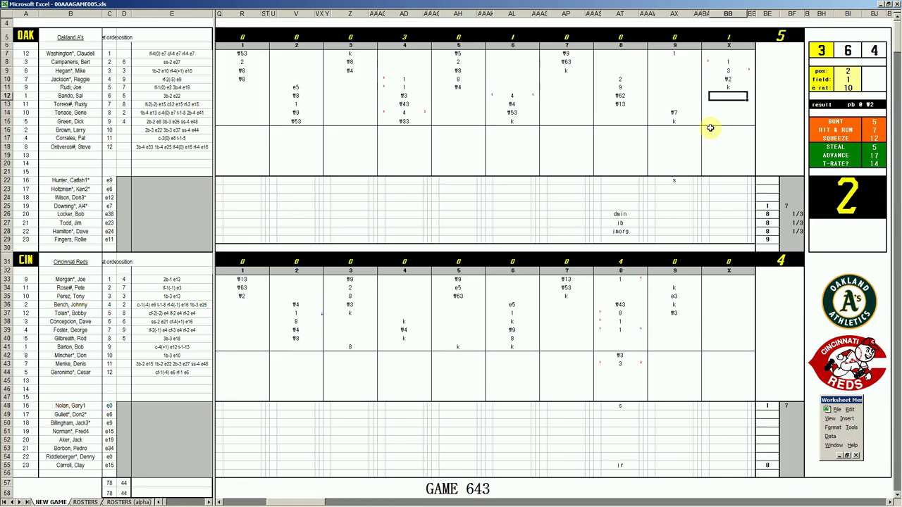
pyautogui.write('#7')
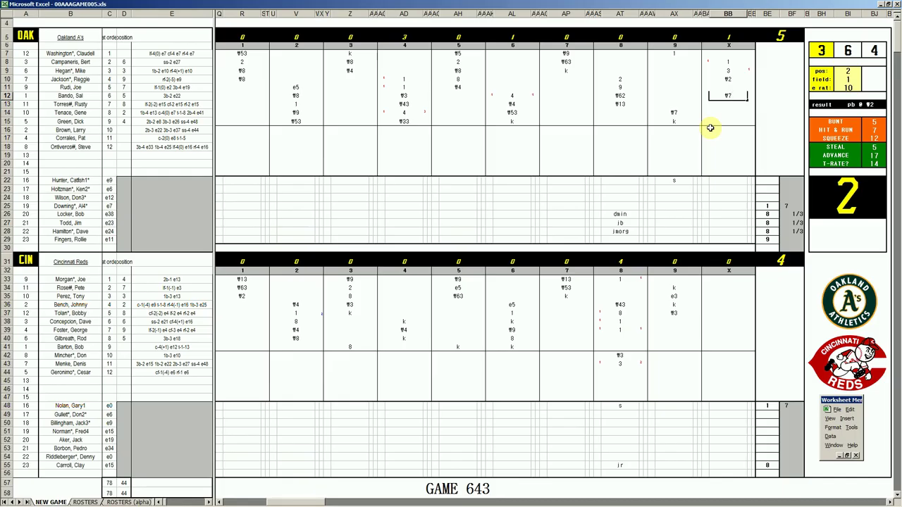
# Enter 8 in X38 and k in X39 for the Reds' first two tenth-inning batters
pyautogui.click(711, 321)
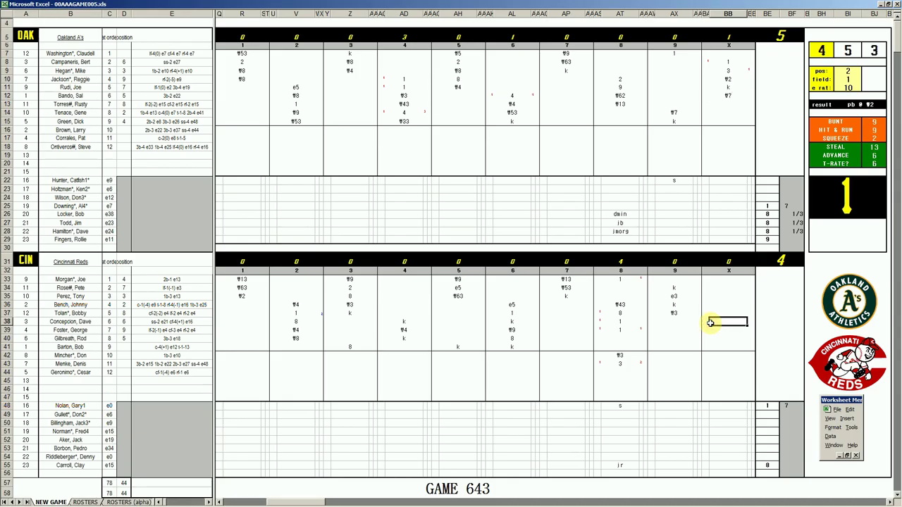
pyautogui.write('8')
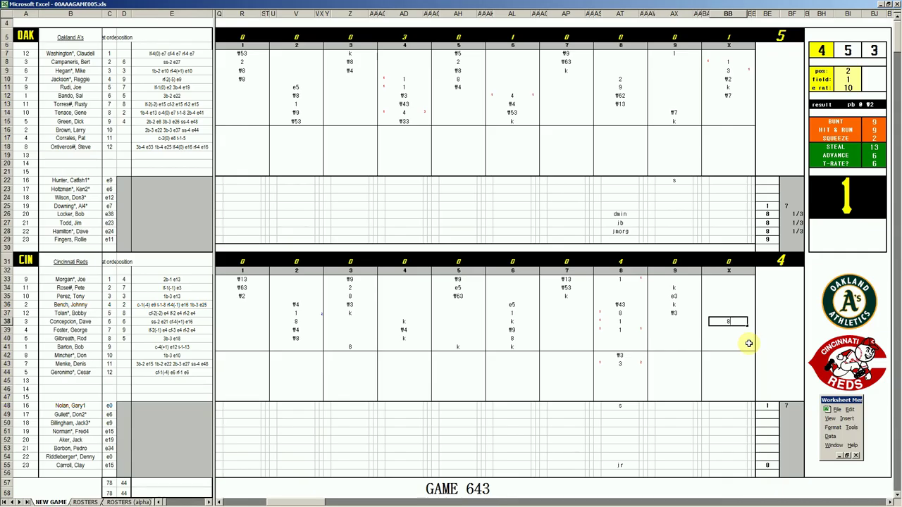
pyautogui.press('Return')
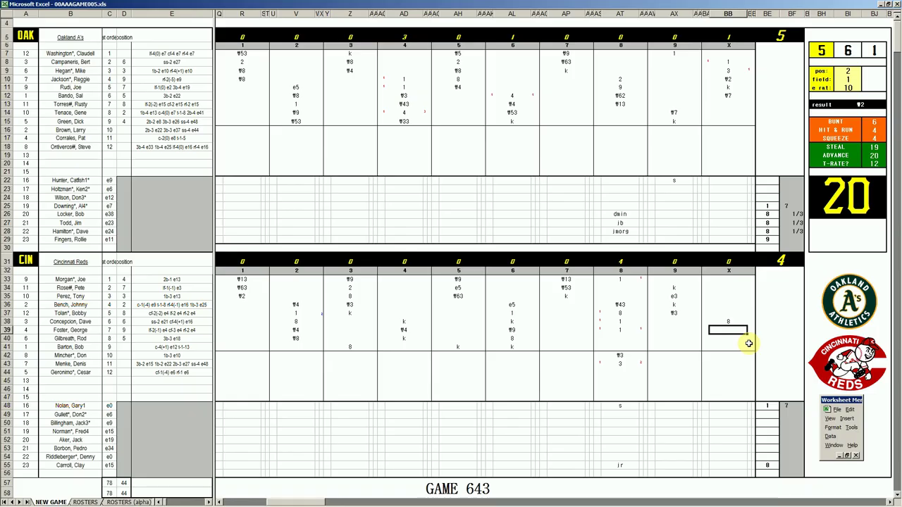
pyautogui.write('k')
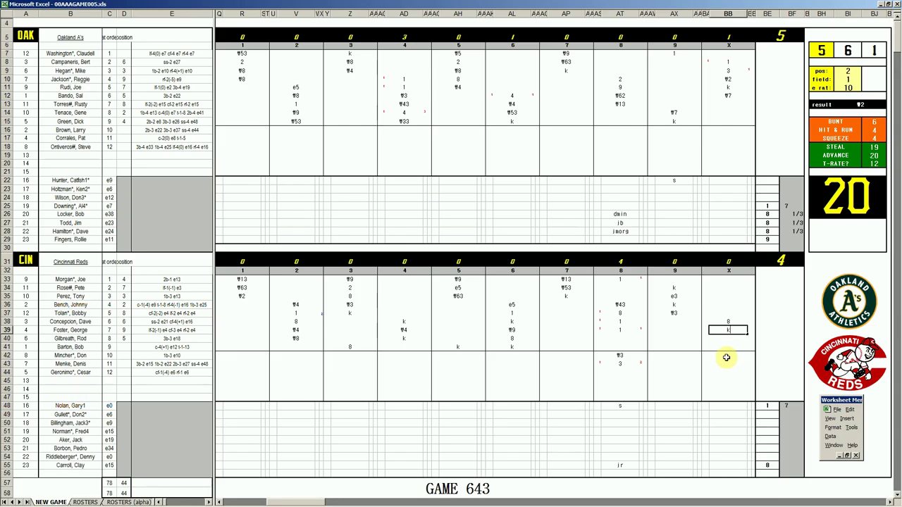
pyautogui.press('F2')
pyautogui.click(726, 354)
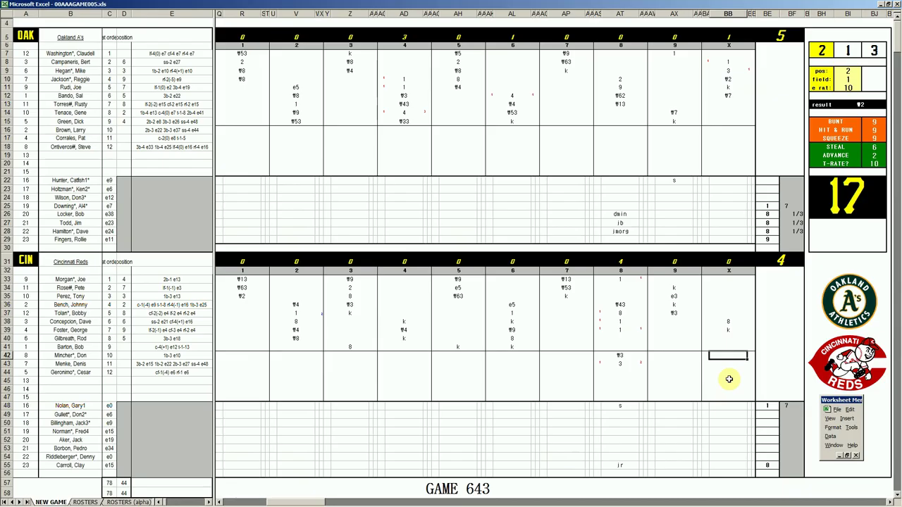
# Record the Reds' #463 double play in X42 and enter final pitchers' innings in BF29 and BF55
pyautogui.write('4')
pyautogui.write('#463')
pyautogui.press('Return')
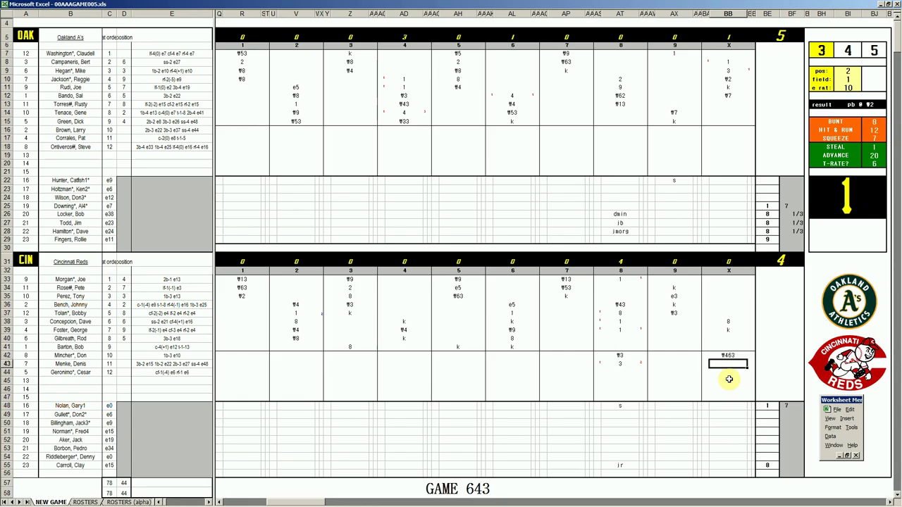
pyautogui.click(786, 241)
pyautogui.write('2')
pyautogui.press('Return')
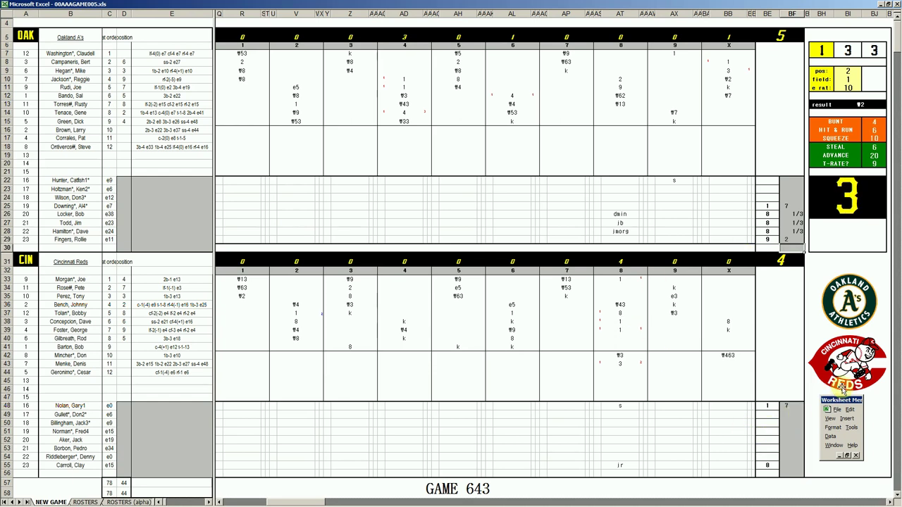
pyautogui.click(783, 464)
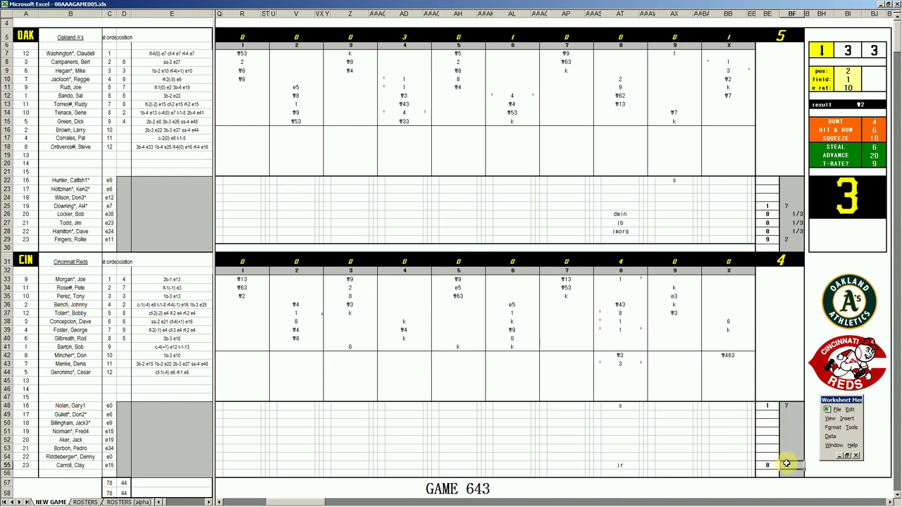
pyautogui.write('1')
pyautogui.press('Return')
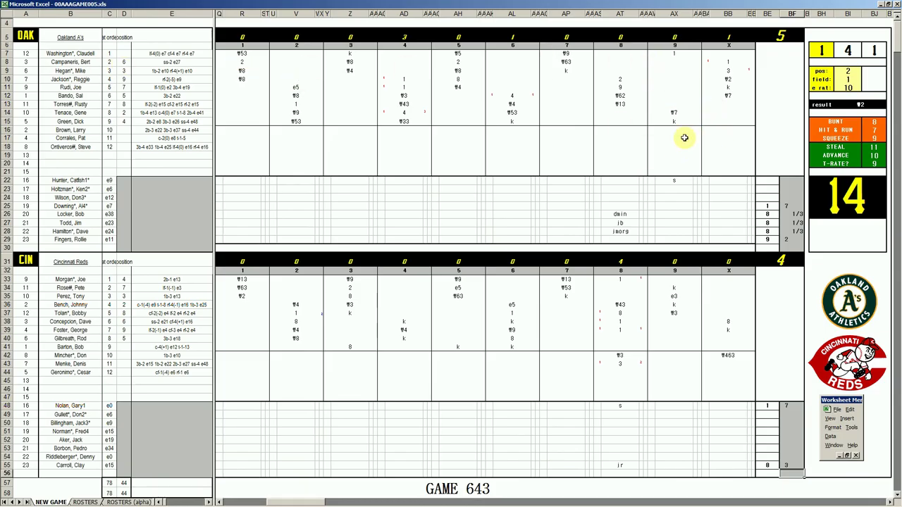
# Credit the first Reds pitcher on row 48, review both teams' tenth-inning entries, and clear the template
pyautogui.click(767, 404)
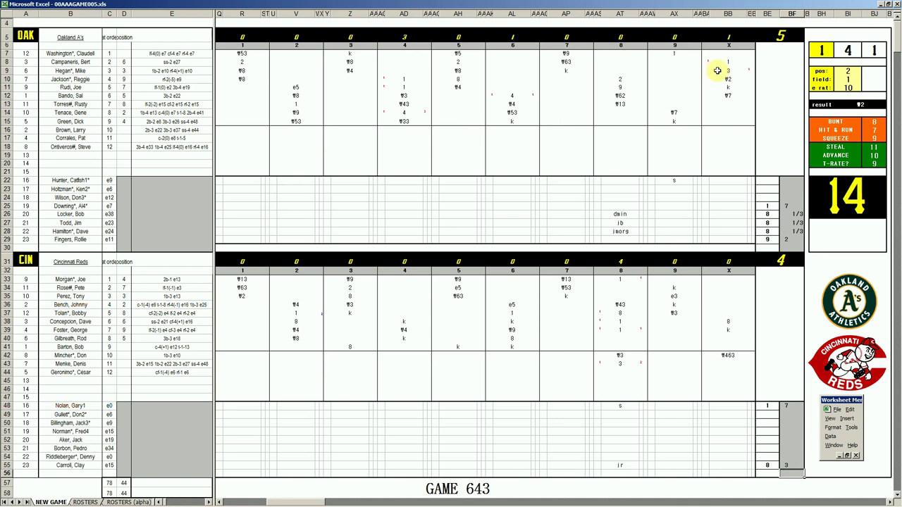
pyautogui.click(727, 72)
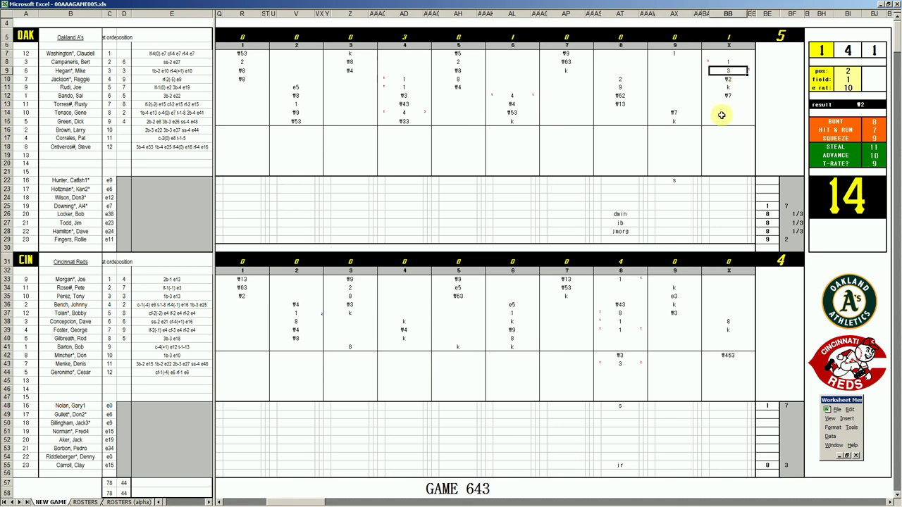
pyautogui.click(687, 313)
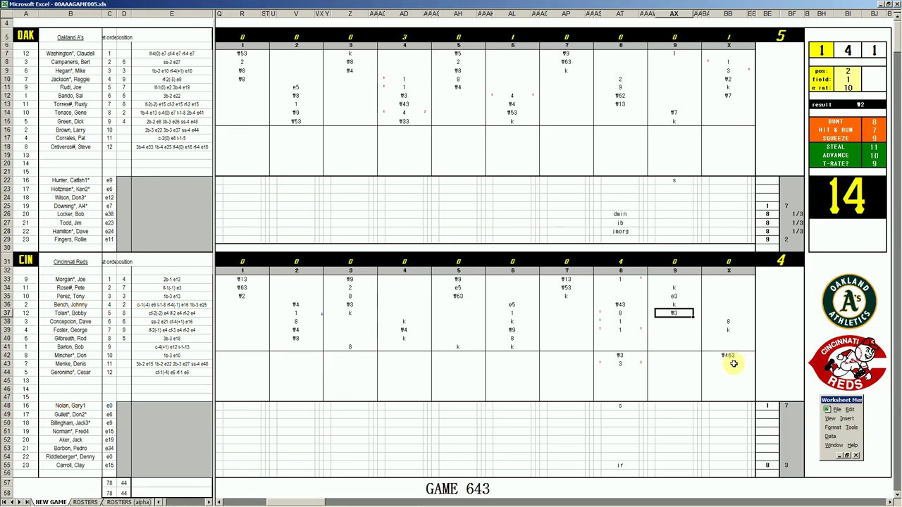
pyautogui.click(728, 323)
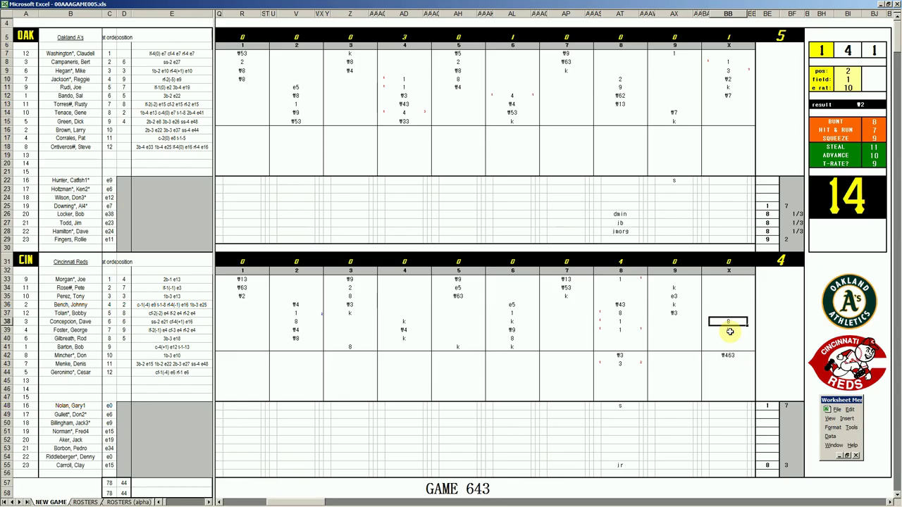
pyautogui.click(729, 354)
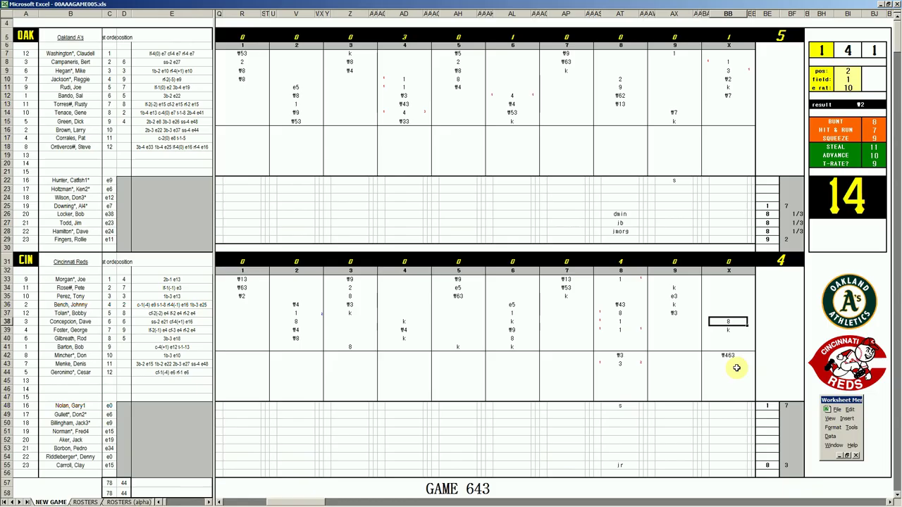
pyautogui.click(728, 341)
pyautogui.click(728, 305)
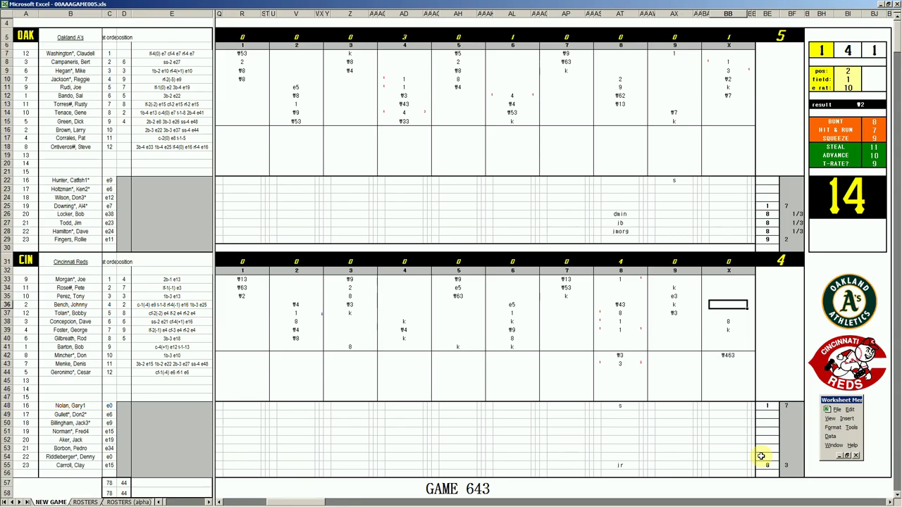
pyautogui.click(173, 429)
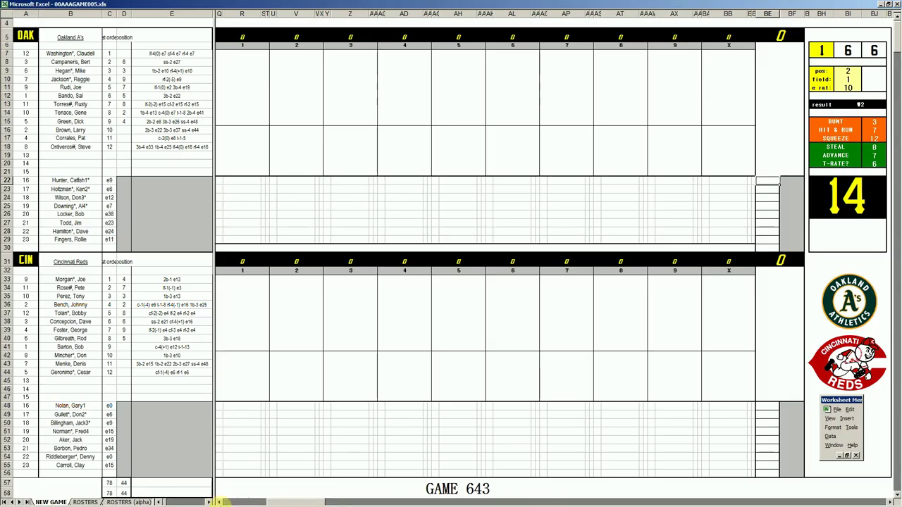
# Switch to the Book2 Game 643 workbook and move along the Reds' pitcher row 55 to column J
pyautogui.click(342, 499)
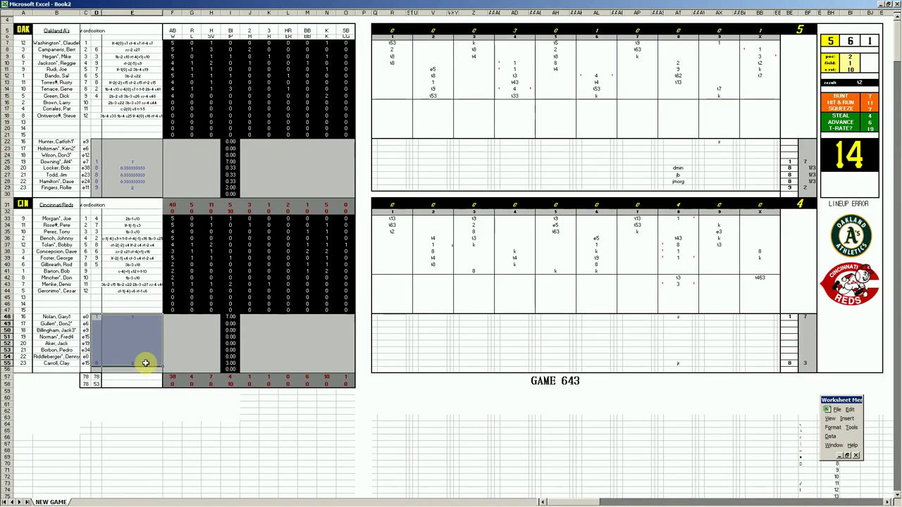
pyautogui.click(145, 363)
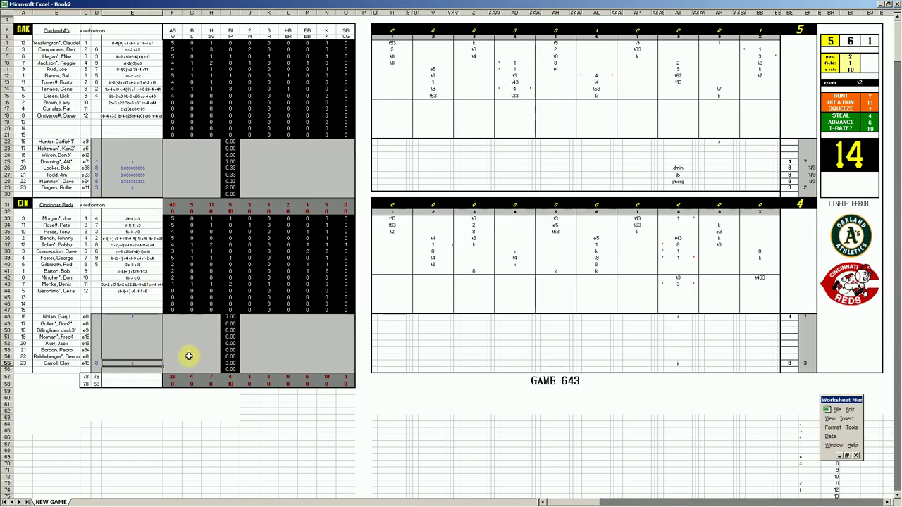
pyautogui.press('Right')
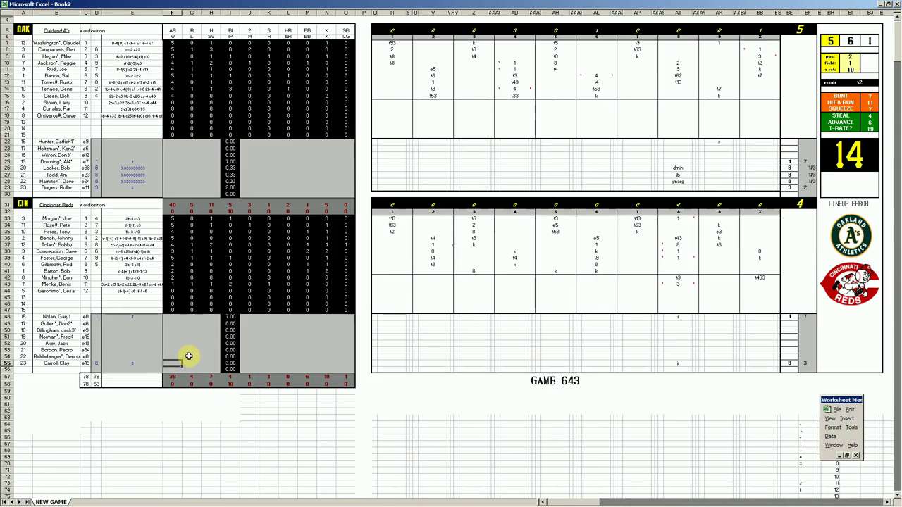
pyautogui.press('Right')
pyautogui.press('Right')
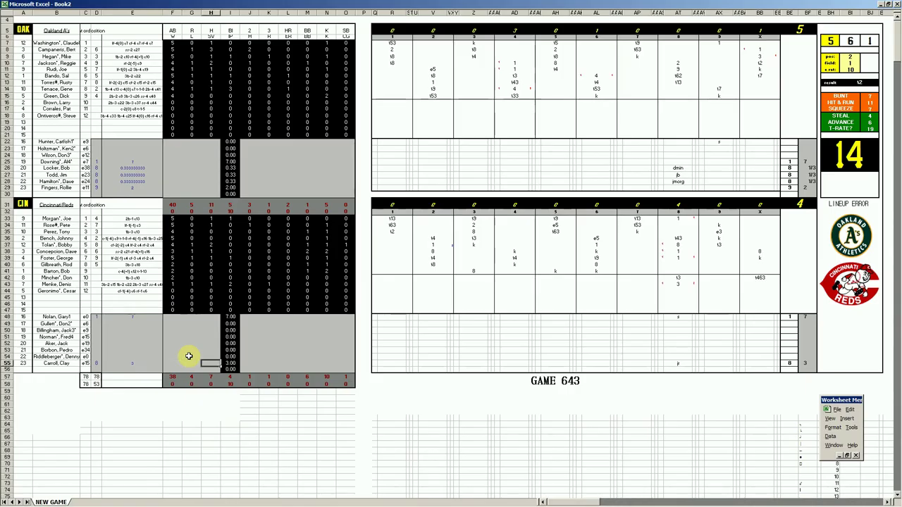
pyautogui.press('Right')
pyautogui.press('Right')
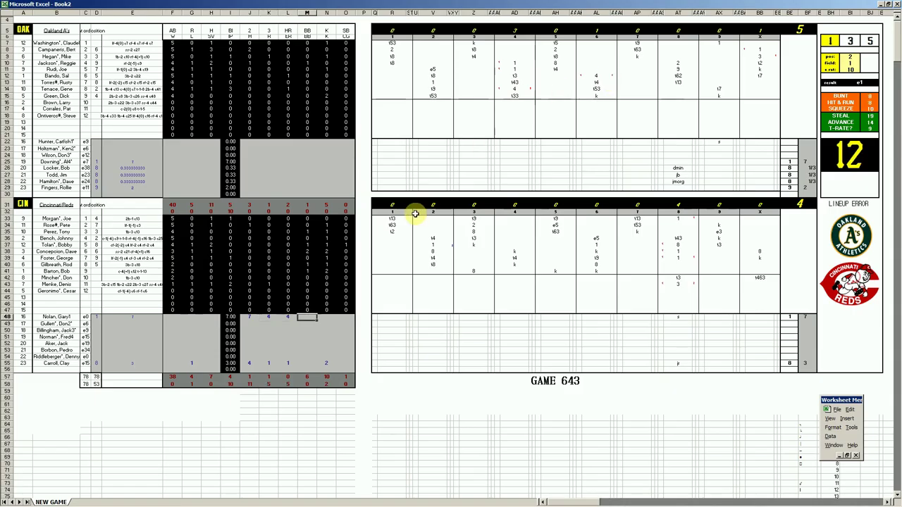
# Enter 1 in F29, 1 in M29 and 3 in N29 on the last A's pitcher's row
pyautogui.press('F9')
pyautogui.press('F9')
pyautogui.press('Up')
pyautogui.press('Up')
pyautogui.press('Up')
pyautogui.press('Up')
pyautogui.press('Up')
pyautogui.press('Up')
pyautogui.press('Up')
pyautogui.press('Up')
pyautogui.press('Up')
pyautogui.press('Up')
pyautogui.press('Up')
pyautogui.press('Up')
pyautogui.press('Up')
pyautogui.press('Up')
pyautogui.press('Up')
pyautogui.press('Up')
pyautogui.press('Up')
pyautogui.press('Up')
pyautogui.press('Left')
pyautogui.press('Left')
pyautogui.press('Left')
pyautogui.press('Left')
pyautogui.press('Left')
pyautogui.press('Down')
pyautogui.press('Down')
pyautogui.press('Down')
pyautogui.press('Down')
pyautogui.press('Down')
pyautogui.press('Down')
pyautogui.press('Down')
pyautogui.press('Down')
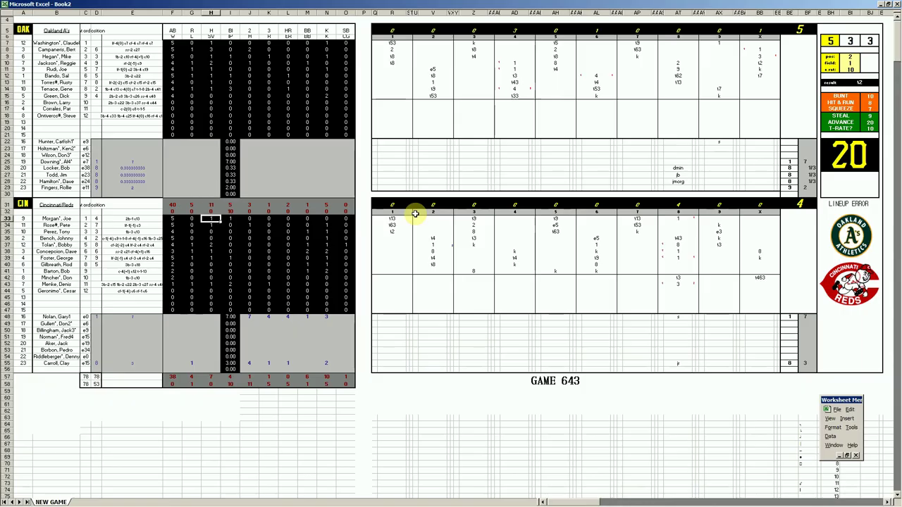
pyautogui.press('Up')
pyautogui.press('Up')
pyautogui.press('Up')
pyautogui.press('Up')
pyautogui.press('Up')
pyautogui.press('Up')
pyautogui.press('Up')
pyautogui.press('Up')
pyautogui.press('Left')
pyautogui.press('Left')
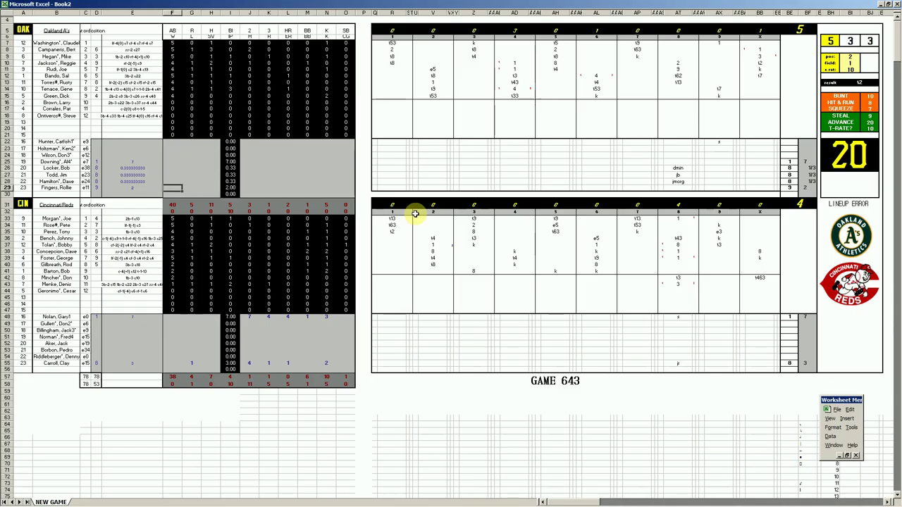
pyautogui.write('1')
pyautogui.press('Right')
pyautogui.press('Right')
pyautogui.press('Right')
pyautogui.press('Right')
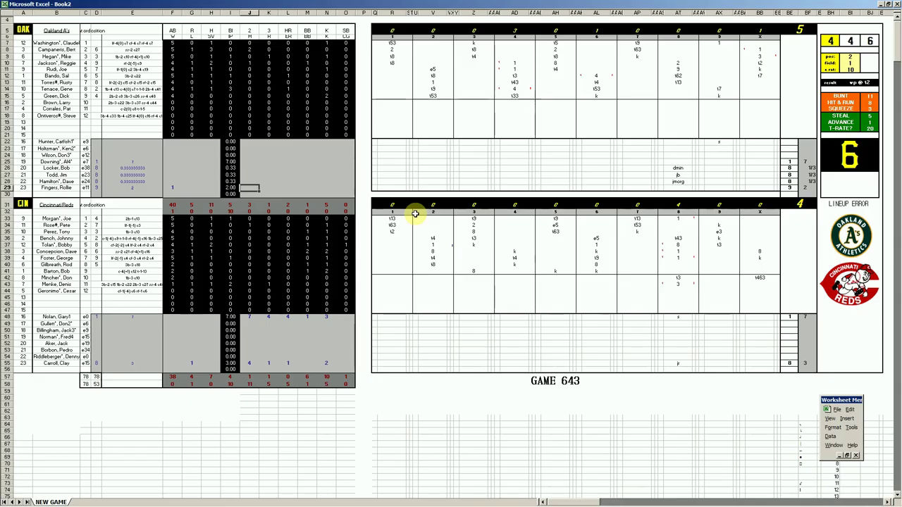
pyautogui.press('Right')
pyautogui.press('Right')
pyautogui.press('Right')
pyautogui.write('1')
pyautogui.press('Right')
pyautogui.write('3')
pyautogui.press('Left')
pyautogui.press('Left')
pyautogui.press('Left')
pyautogui.press('Left')
# Move up to row 27 and check the Reds' eighth-inning scorecard entry
pyautogui.press('Up')
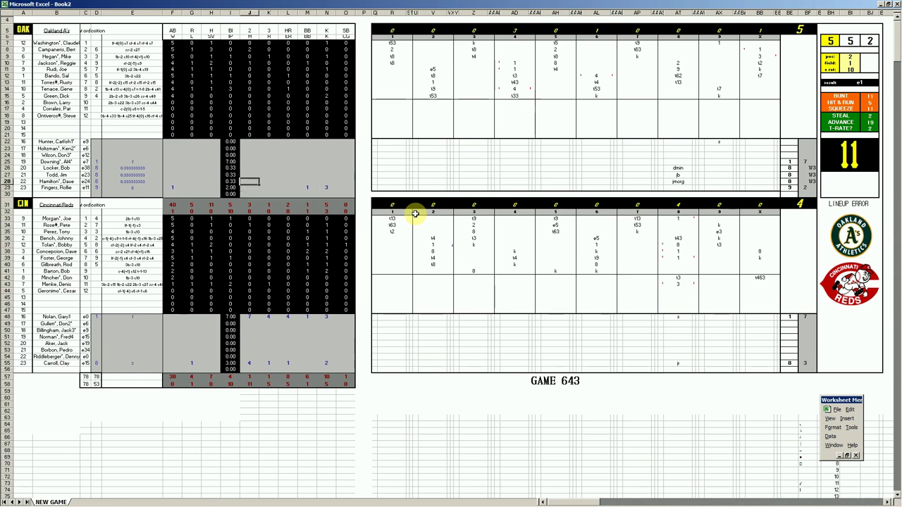
pyautogui.press('Up')
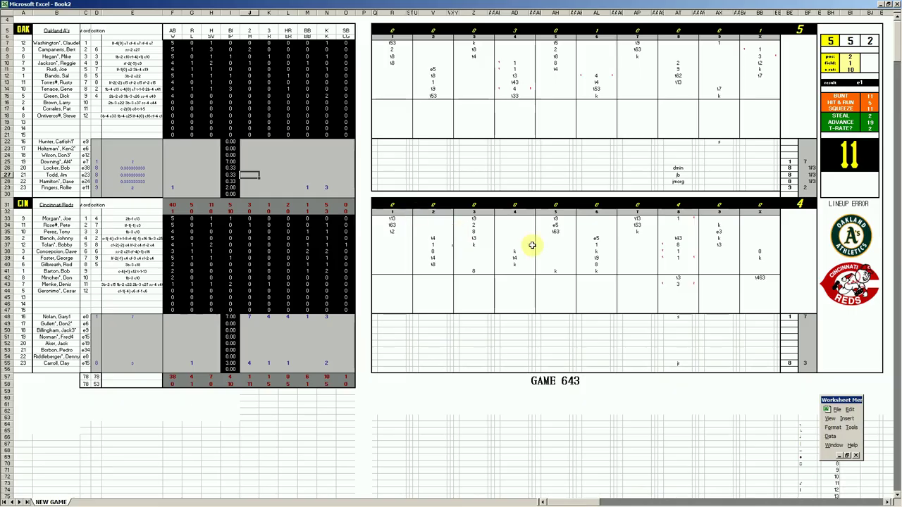
pyautogui.click(679, 258)
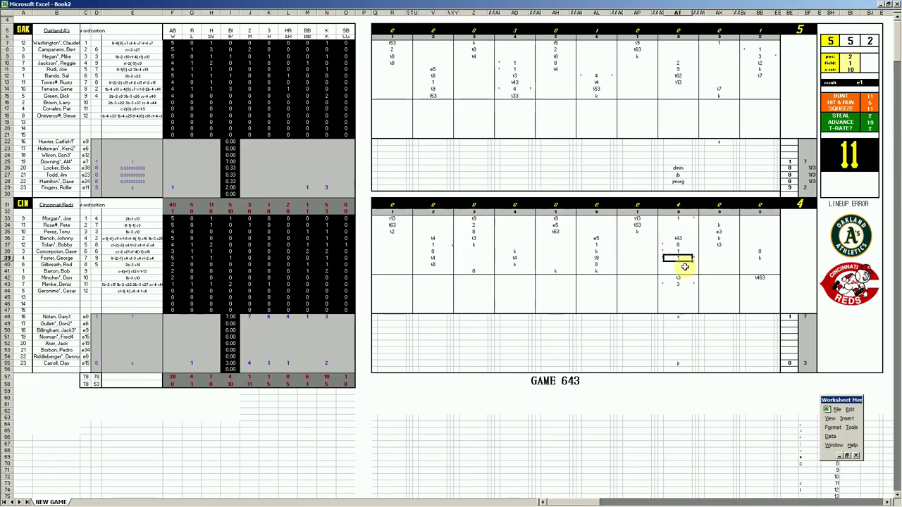
# Count the Reds' eighth-inning entries, then fill J27:M27 with 2, 3, 3 and 1
pyautogui.click(682, 181)
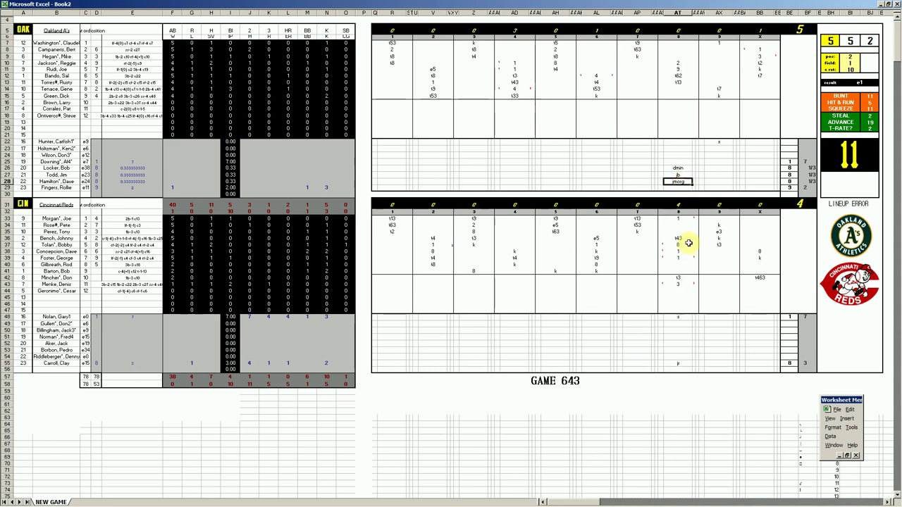
pyautogui.moveTo(678, 236); pyautogui.dragTo(678, 256)
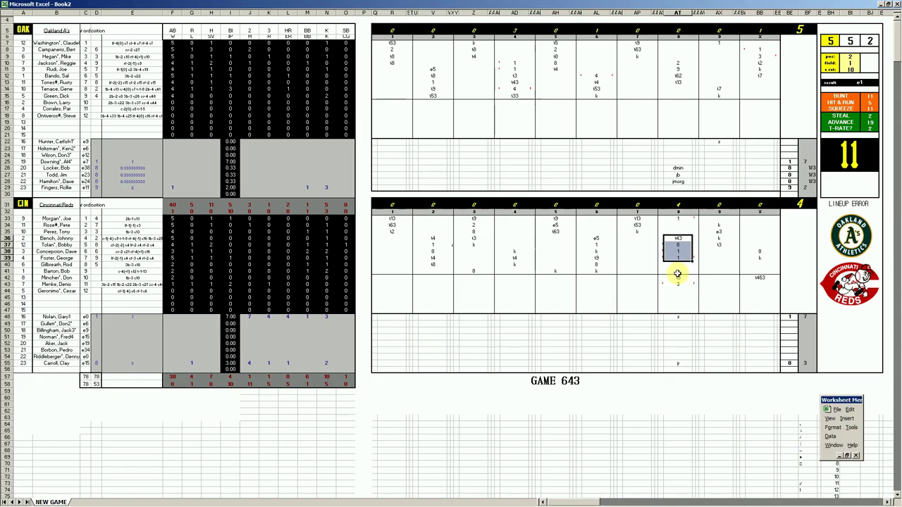
pyautogui.click(246, 178)
pyautogui.write('2')
pyautogui.press('Tab')
pyautogui.write('3')
pyautogui.press('Tab')
pyautogui.write('3')
pyautogui.press('Tab')
pyautogui.write('1')
pyautogui.press('Tab')
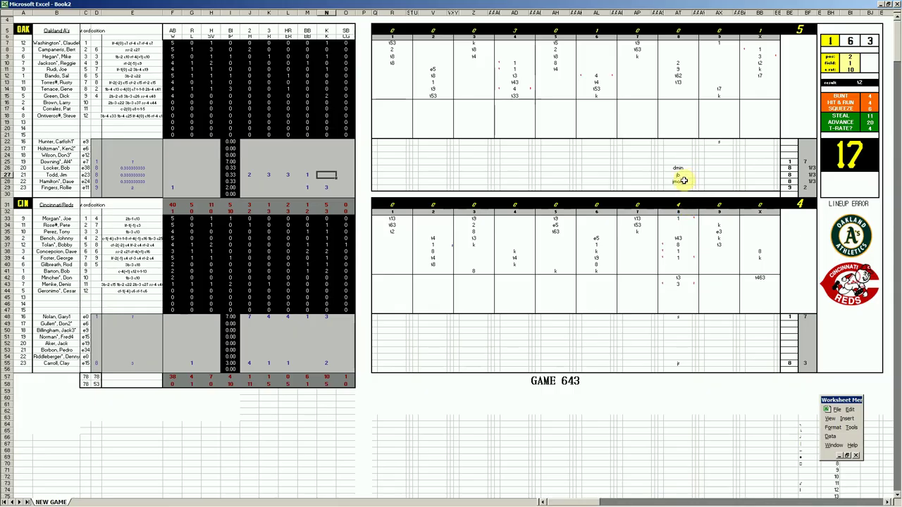
# Check the Reds' eighth-inning entries and enter 1s across the A's pitcher row 26
pyautogui.click(679, 284)
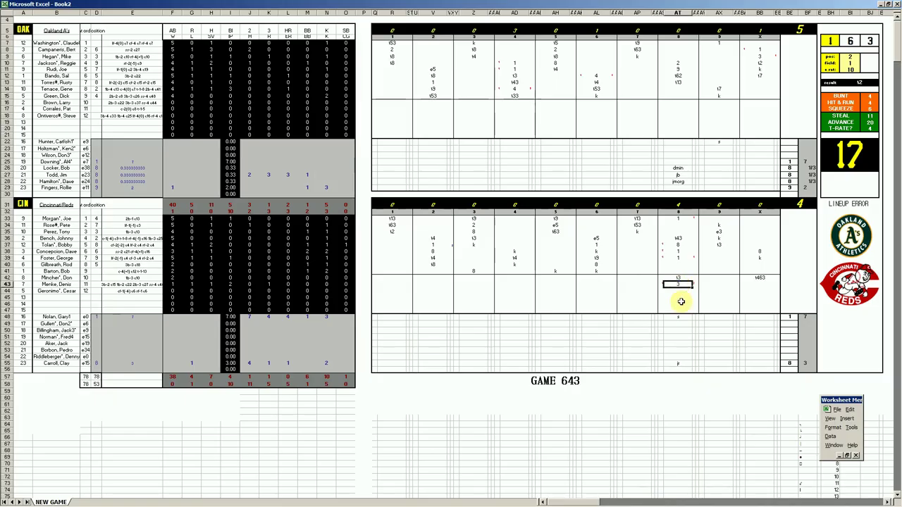
pyautogui.click(676, 271)
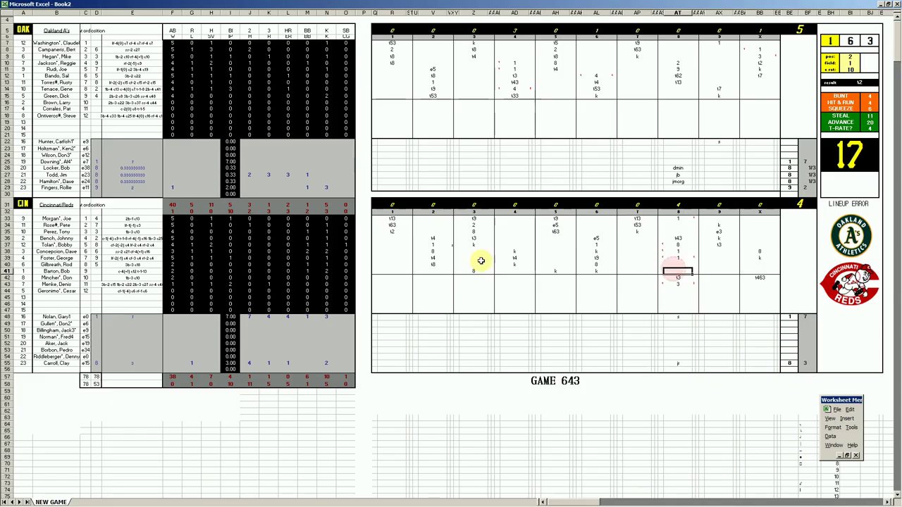
pyautogui.click(248, 168)
pyautogui.write('1')
pyautogui.press('Right')
pyautogui.write('1')
pyautogui.press('Right')
pyautogui.write('1')
pyautogui.press('Down')
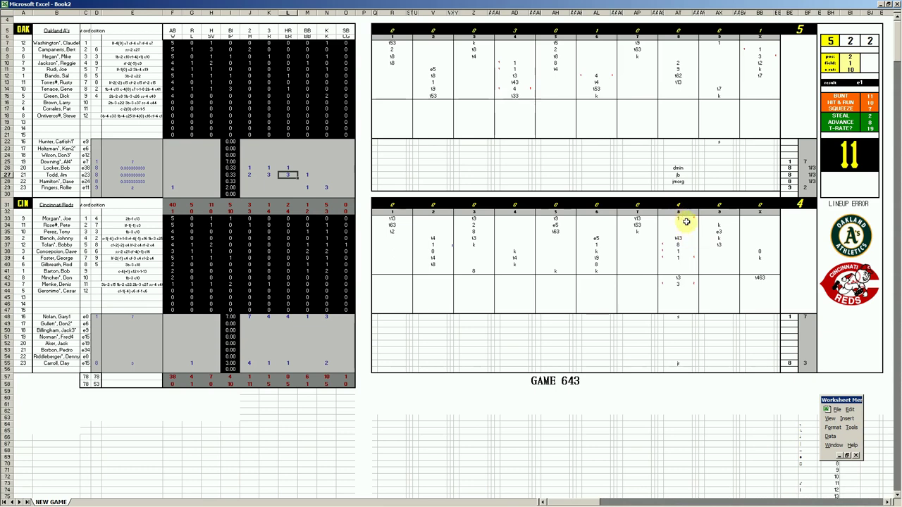
# Enter 1 in J28 and 3 in J25 on the A's pitcher rows
pyautogui.click(248, 181)
pyautogui.write('1')
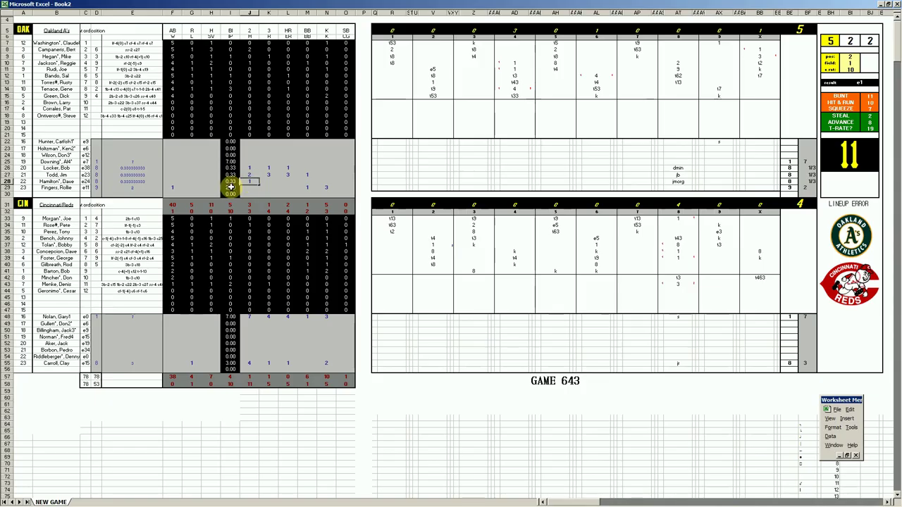
pyautogui.press('Up')
pyautogui.press('Up')
pyautogui.press('Up')
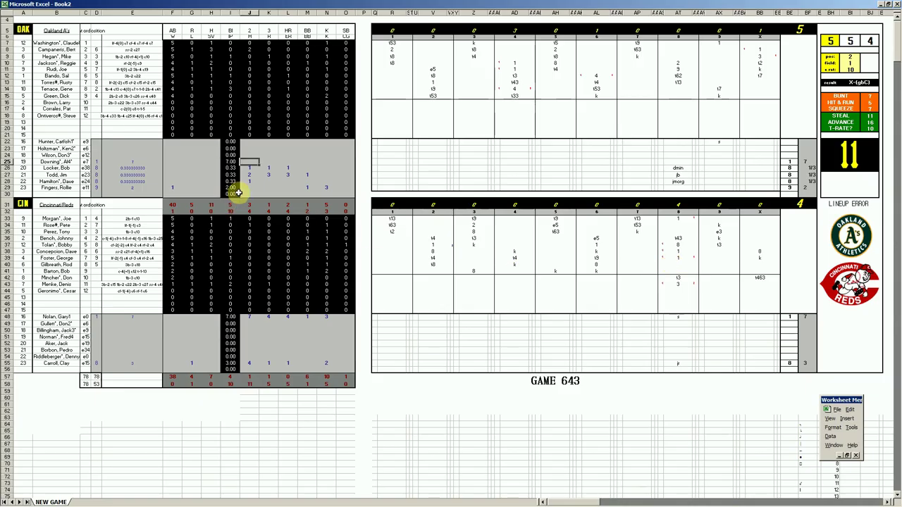
pyautogui.write('3')
pyautogui.press('Return')
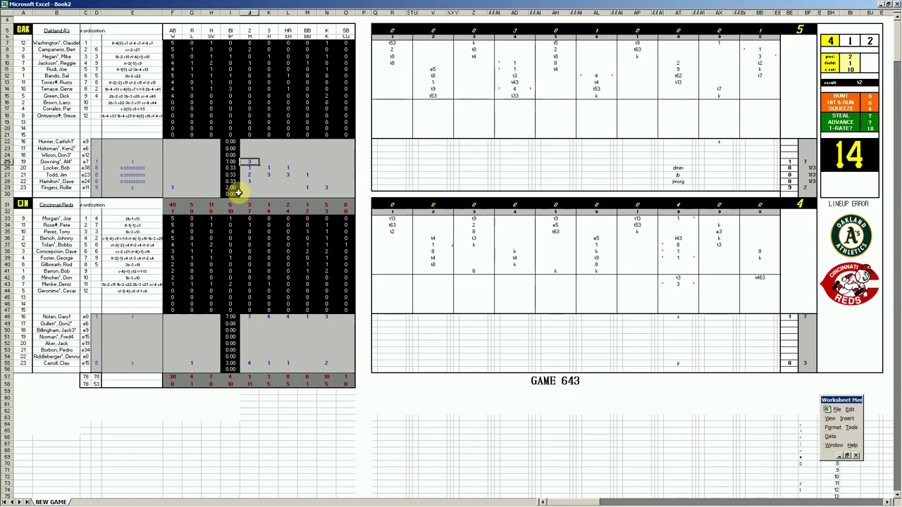
# Enter 4 in M25 and 7 in N25, then check pitcher row 28
pyautogui.press('Right')
pyautogui.press('Right')
pyautogui.press('Right')
pyautogui.write('4')
pyautogui.press('Right')
pyautogui.write('7')
pyautogui.press('Down')
pyautogui.press('Left')
pyautogui.press('Left')
pyautogui.press('Left')
pyautogui.press('Left')
pyautogui.press('Left')
pyautogui.press('Left')
pyautogui.press('Left')
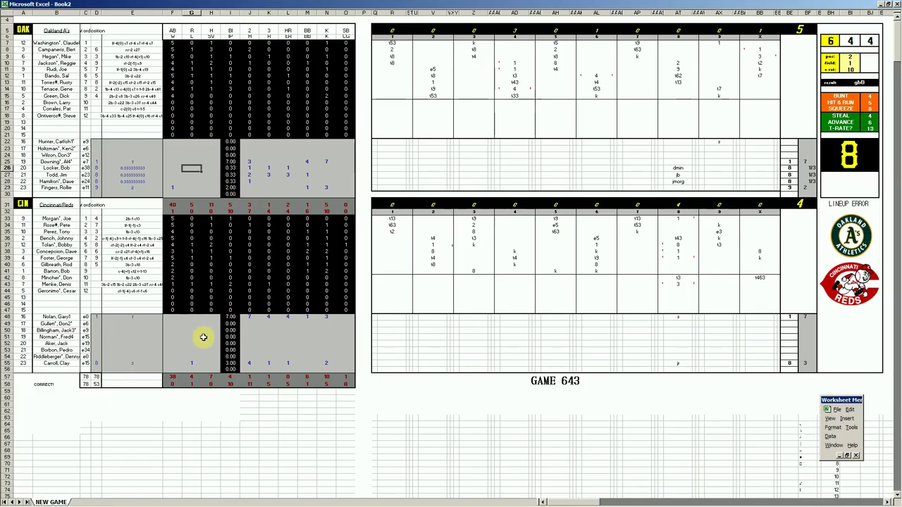
pyautogui.click(205, 181)
# Save the game scoresheet as WSGAME05cinoak.xls, based on the WSGAME04cinoak.xls name
pyautogui.hotkey('ctrl', 's')
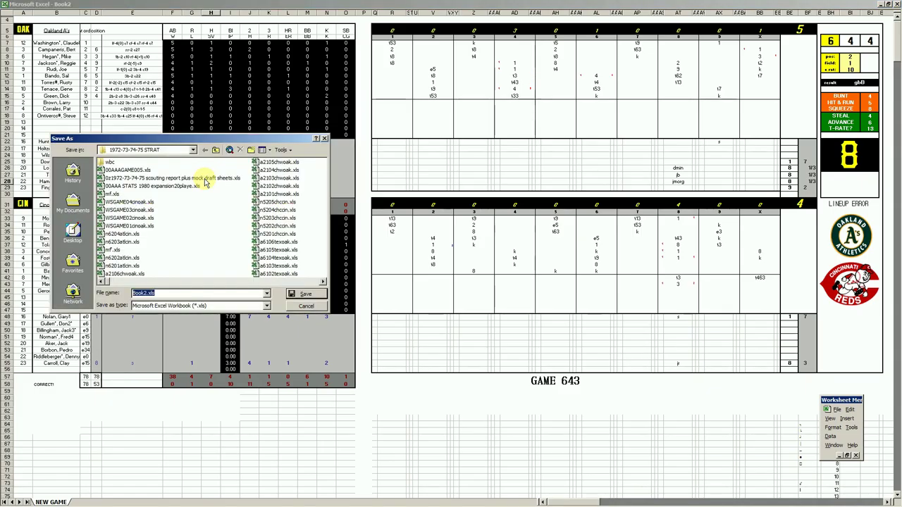
pyautogui.click(141, 203)
pyautogui.click(158, 293)
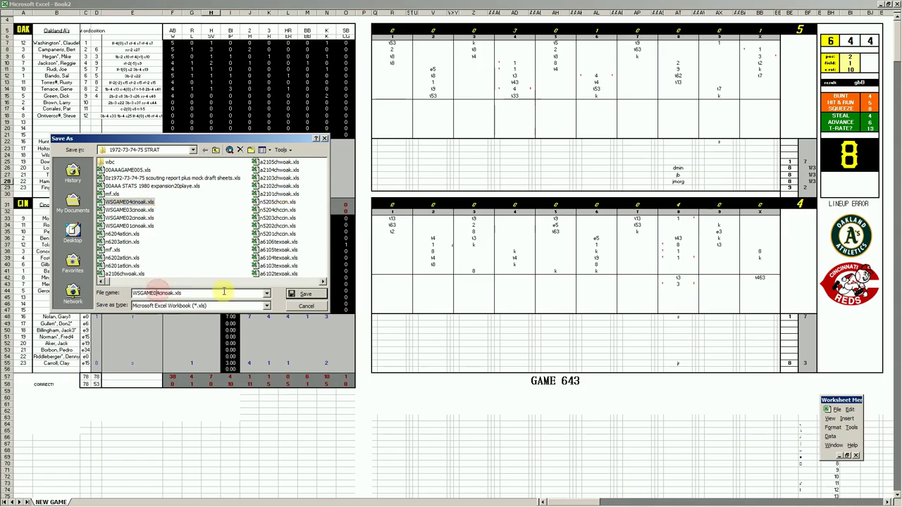
pyautogui.press('BackSpace')
pyautogui.write('5')
pyautogui.press('Return')
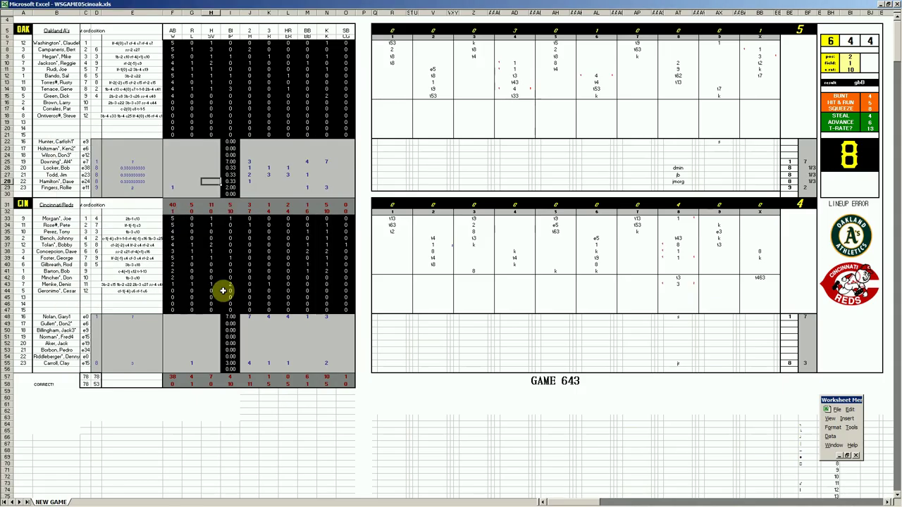
# Save the workbook again as mf.xls, replacing the existing file, and close it
pyautogui.press('F12')
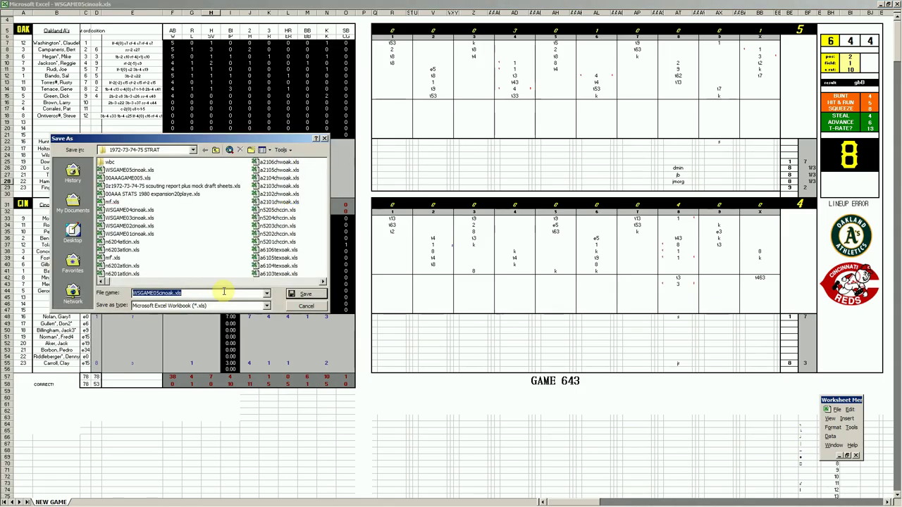
pyautogui.write('mf')
pyautogui.press('Return')
pyautogui.press('Return')
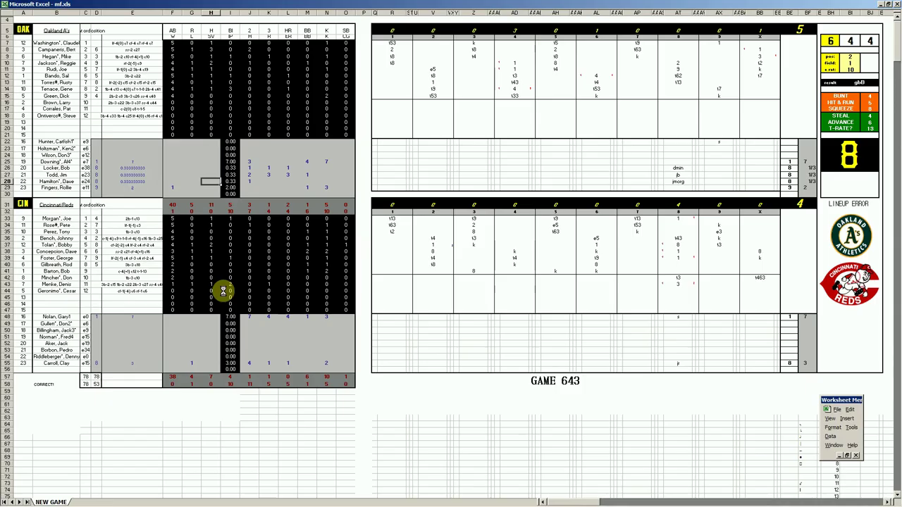
pyautogui.hotkey('ctrl', 'w')
pyautogui.press('Return')
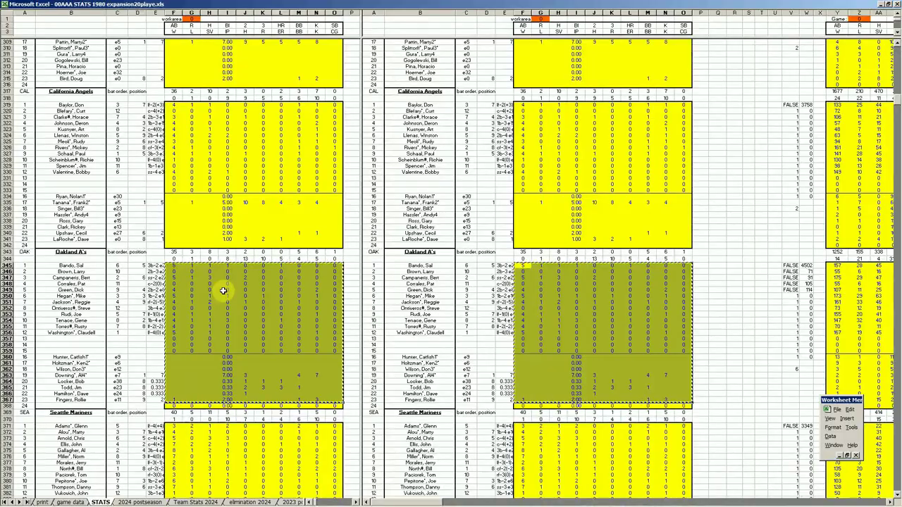
# Paste the Oakland stats at BW345 and the Cincinnati stats at BW553 under Game 5
pyautogui.moveTo(846, 500)
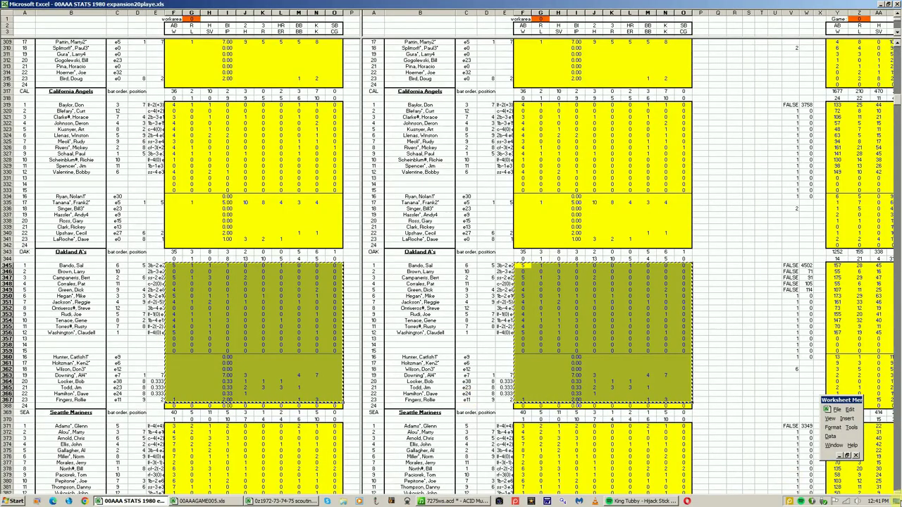
pyautogui.click(888, 502)
pyautogui.moveTo(888, 502); pyautogui.dragTo(889, 502)
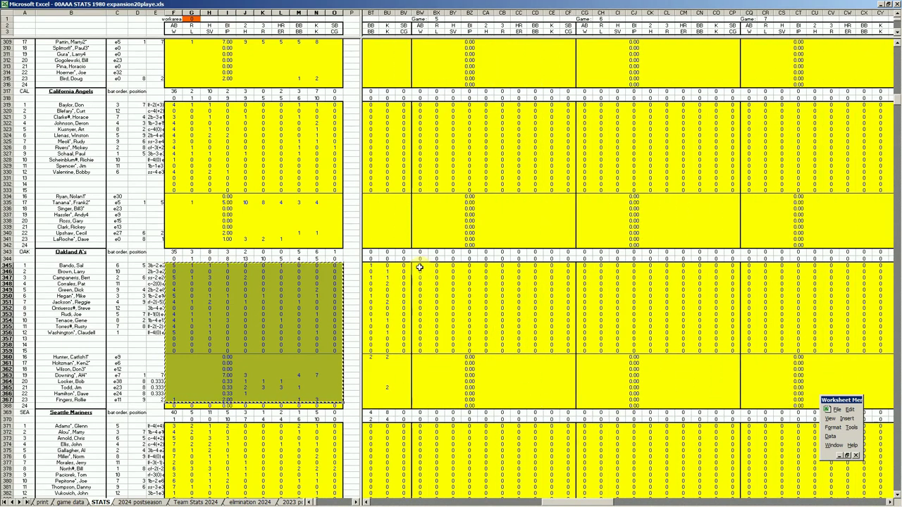
pyautogui.rightClick(420, 267)
pyautogui.click(437, 291)
pyautogui.click(311, 334)
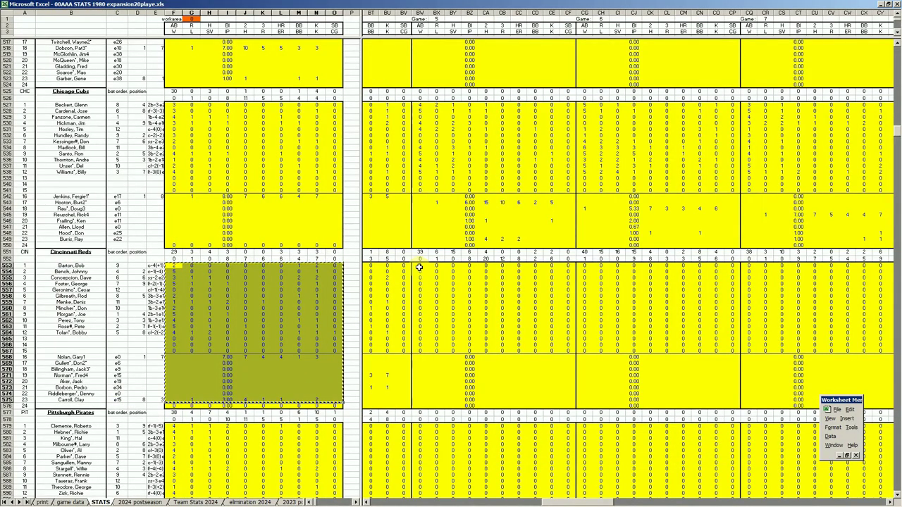
pyautogui.rightClick(420, 266)
pyautogui.click(433, 293)
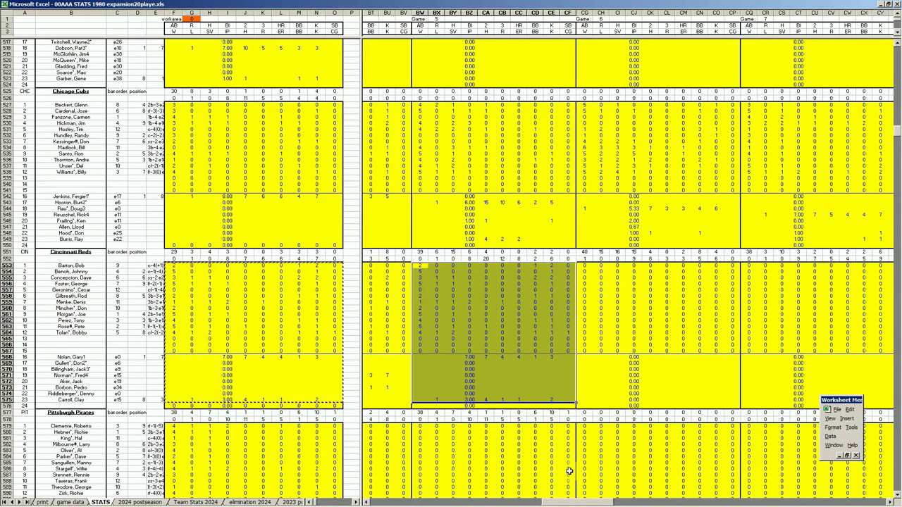
pyautogui.moveTo(574, 501); pyautogui.dragTo(823, 501)
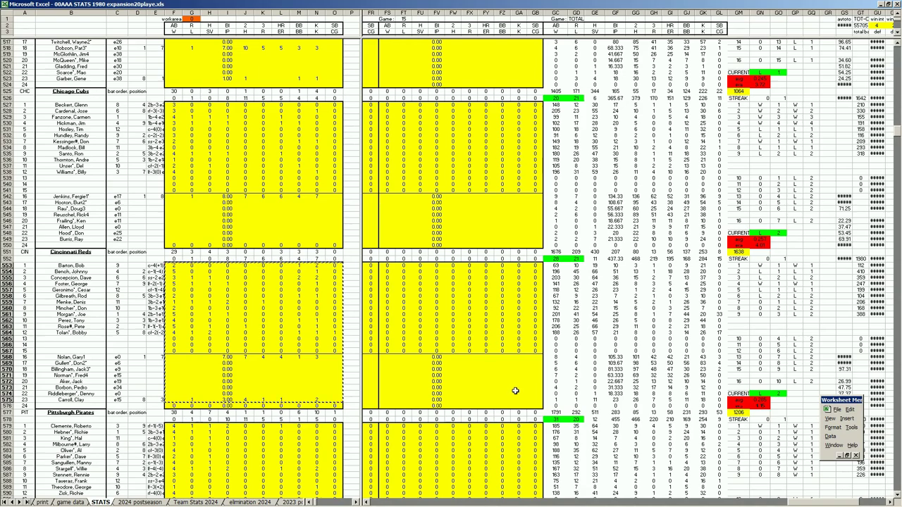
pyautogui.click(516, 392)
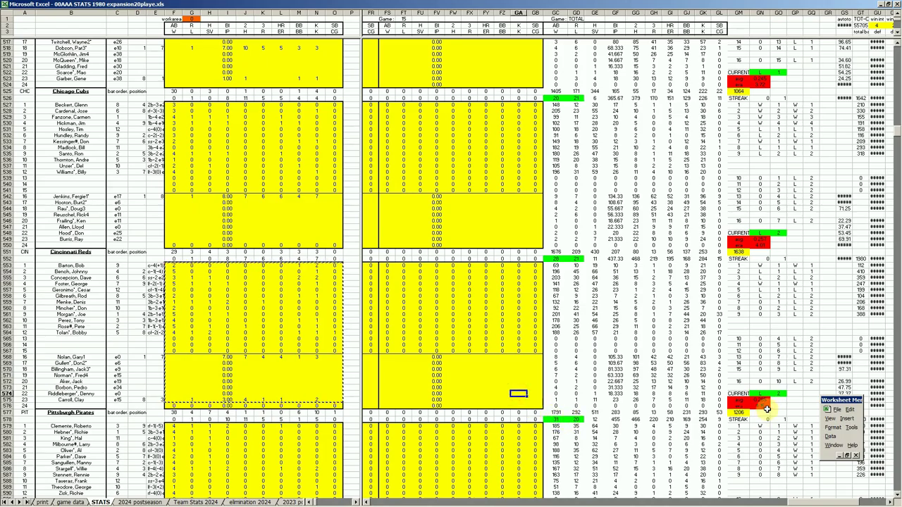
pyautogui.click(575, 400)
pyautogui.press('Up')
pyautogui.press('Up')
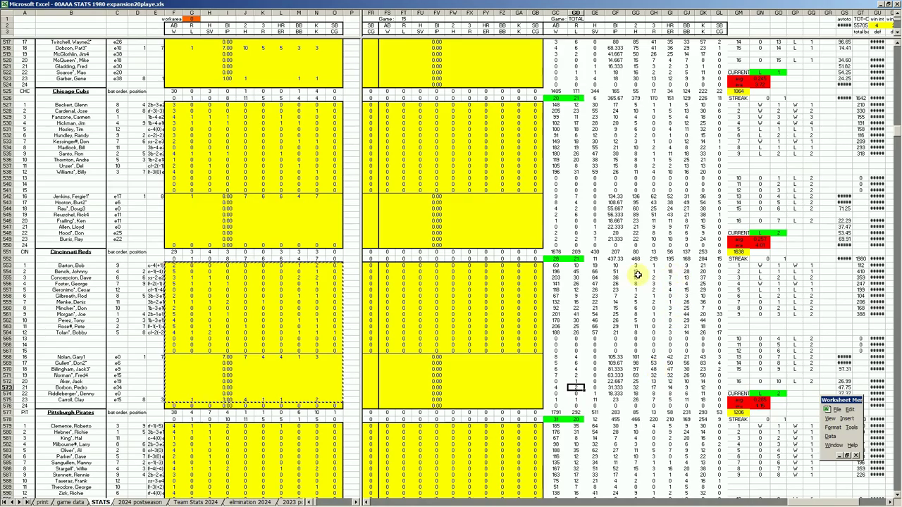
pyautogui.click(518, 369)
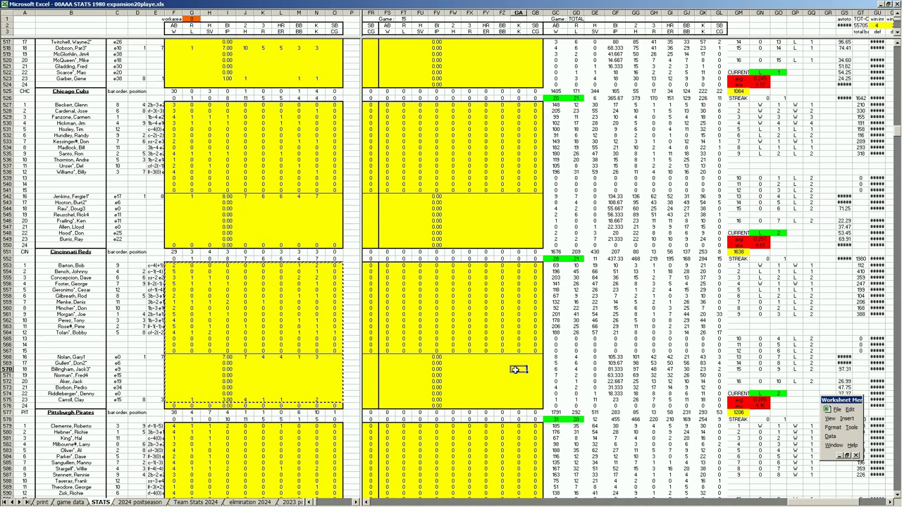
pyautogui.click(502, 339)
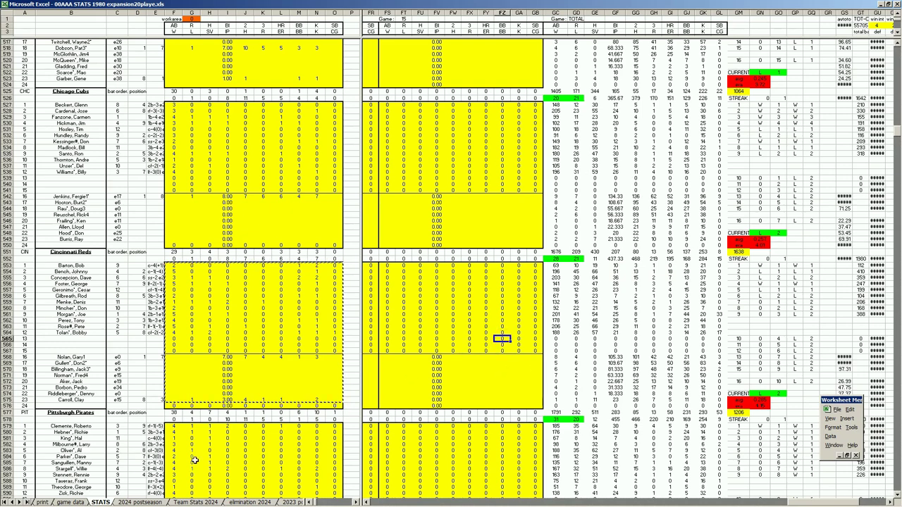
# On the 2024 postseason sheet, replace CIN 4-3 with OAK 4-1, then enter CIN and 31-20 in the next columns
pyautogui.click(146, 502)
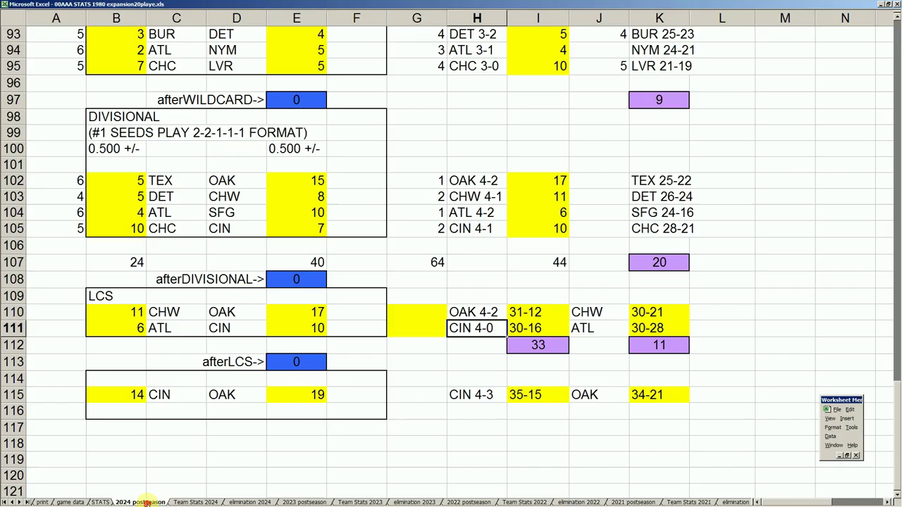
pyautogui.click(486, 396)
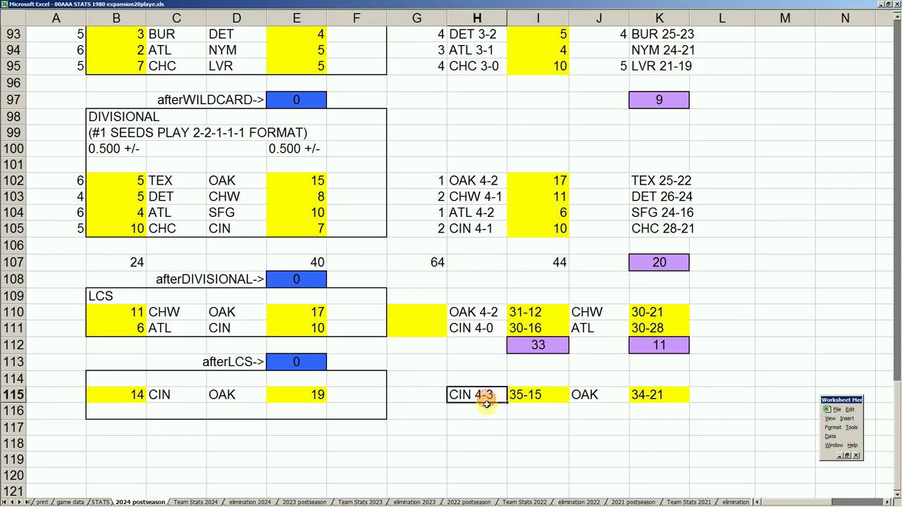
pyautogui.write('OAK 4-1')
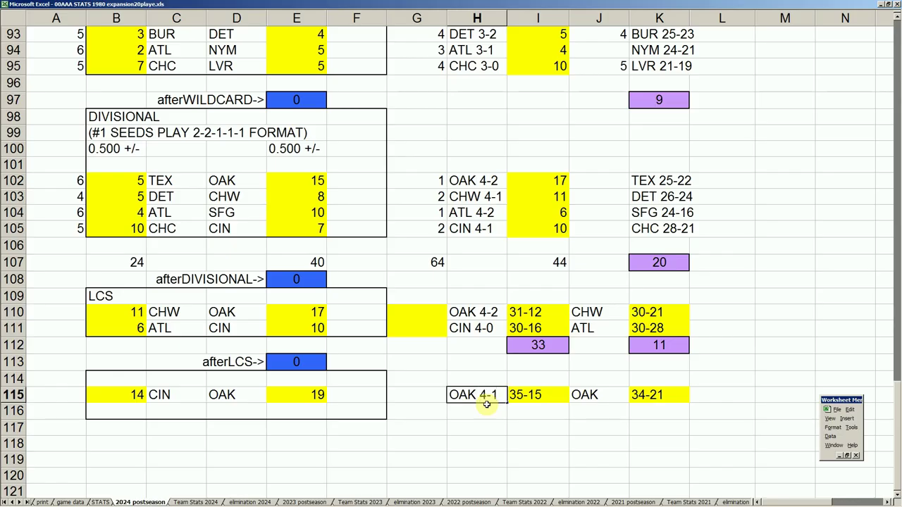
pyautogui.press('Tab')
pyautogui.write('CIN')
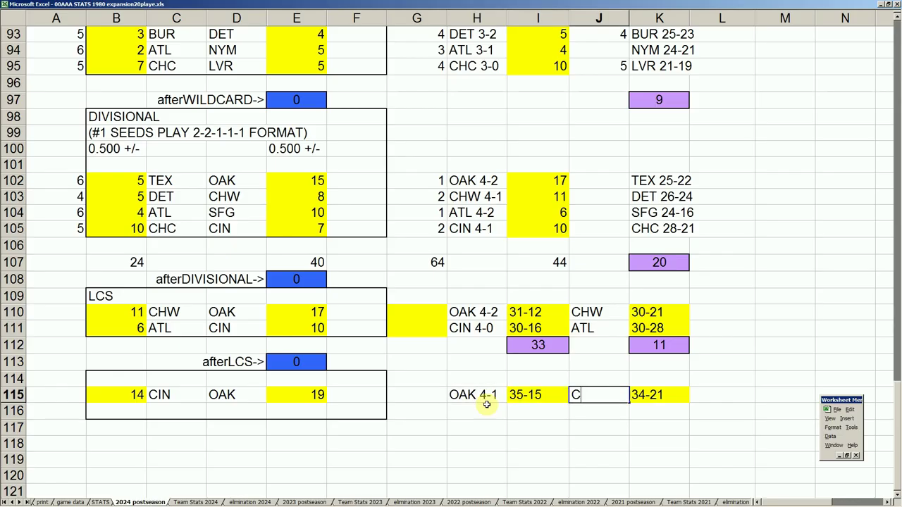
pyautogui.press('Tab')
pyautogui.write('31-20')
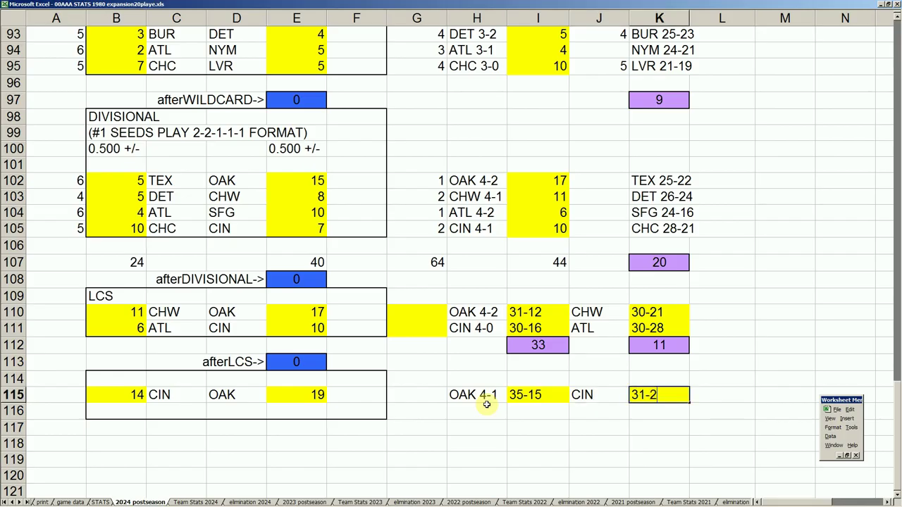
pyautogui.press('Return')
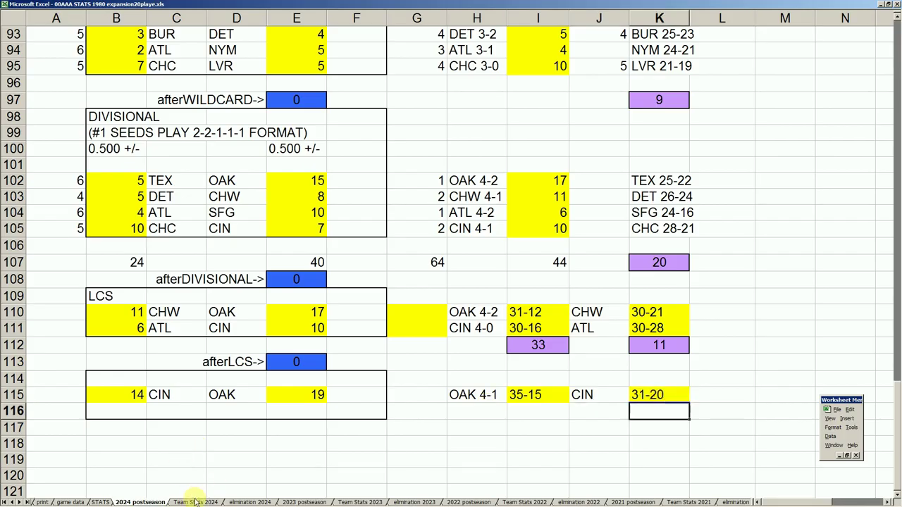
pyautogui.click(102, 502)
pyautogui.click(502, 310)
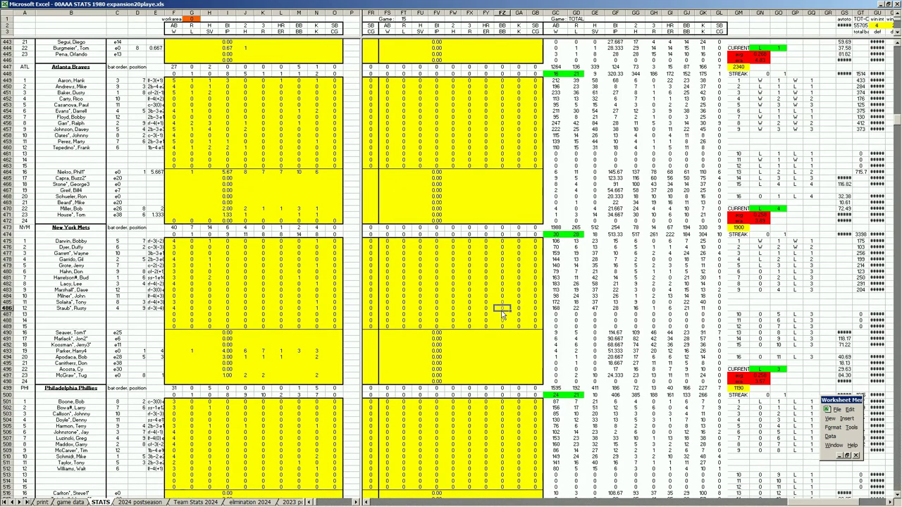
pyautogui.press('pageup')
pyautogui.press('pageup')
pyautogui.press('Down')
pyautogui.press('Down')
pyautogui.press('Down')
pyautogui.press('Down')
pyautogui.press('Down')
pyautogui.press('Down')
pyautogui.press('Down')
pyautogui.press('Down')
pyautogui.press('Down')
pyautogui.press('Down')
pyautogui.press('Down')
pyautogui.press('Down')
pyautogui.press('Down')
pyautogui.press('Down')
pyautogui.press('Down')
pyautogui.press('Down')
pyautogui.press('Down')
pyautogui.press('Down')
pyautogui.press('Down')
pyautogui.press('Down')
pyautogui.press('Down')
pyautogui.press('Down')
pyautogui.press('Down')
pyautogui.press('Down')
pyautogui.press('Down')
pyautogui.press('Down')
pyautogui.press('Down')
pyautogui.press('Down')
pyautogui.press('Down')
pyautogui.press('Down')
pyautogui.press('Down')
pyautogui.press('Down')
pyautogui.press('Down')
pyautogui.press('Down')
pyautogui.press('Down')
pyautogui.press('Down')
pyautogui.press('Down')
pyautogui.press('Down')
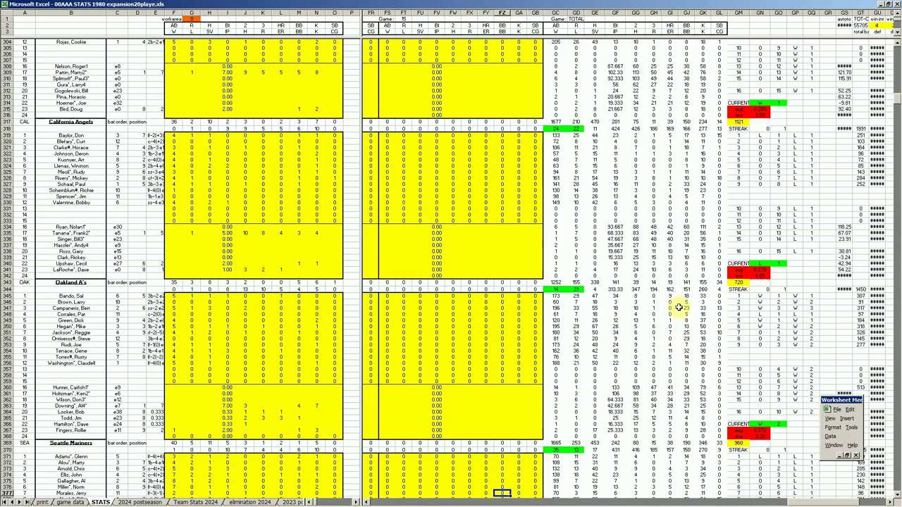
pyautogui.click(671, 350)
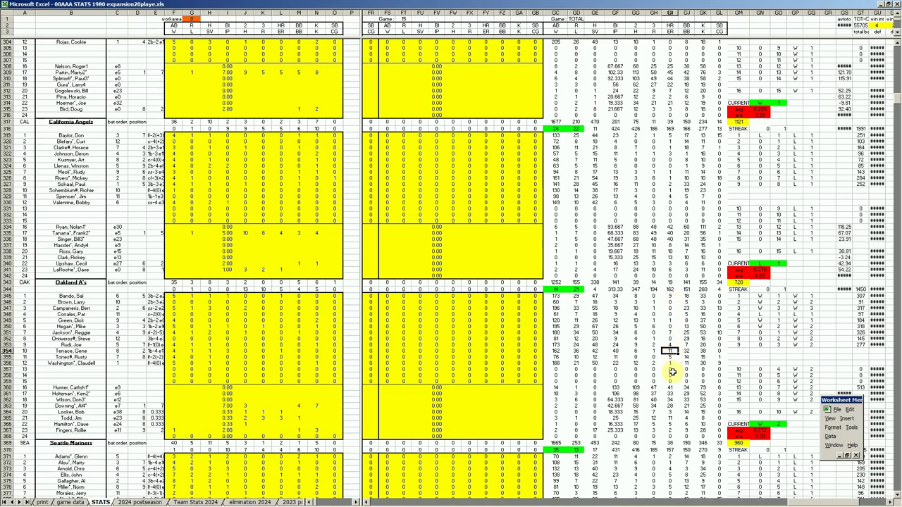
pyautogui.click(490, 399)
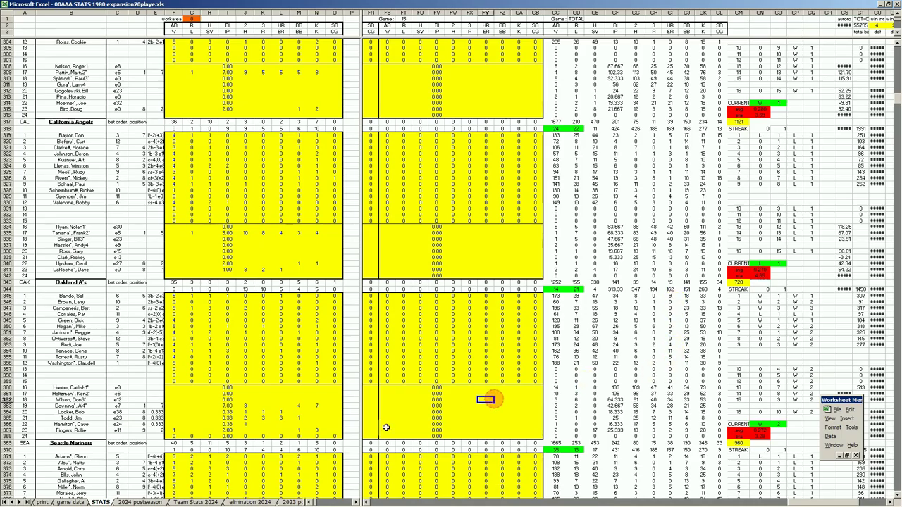
pyautogui.click(141, 502)
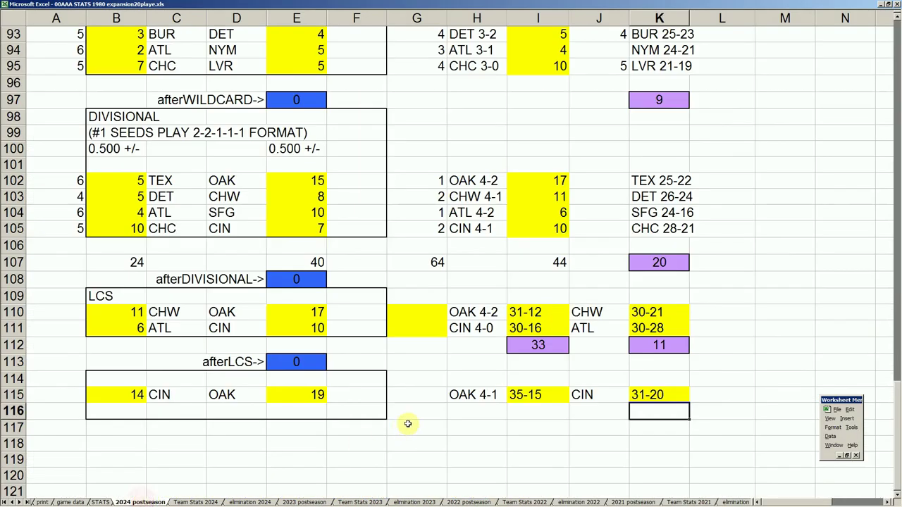
# Change the final-series total in I115 to 35-13
pyautogui.click(527, 397)
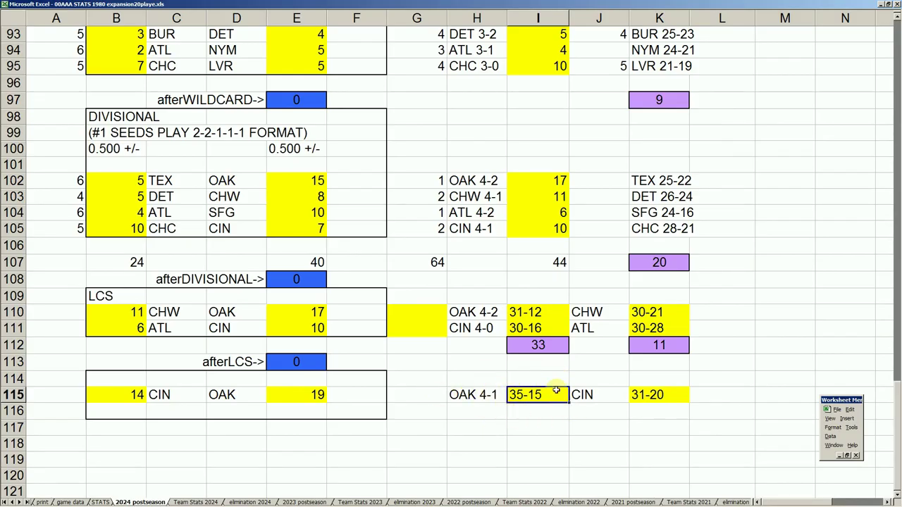
pyautogui.write('35-13')
pyautogui.press('Return')
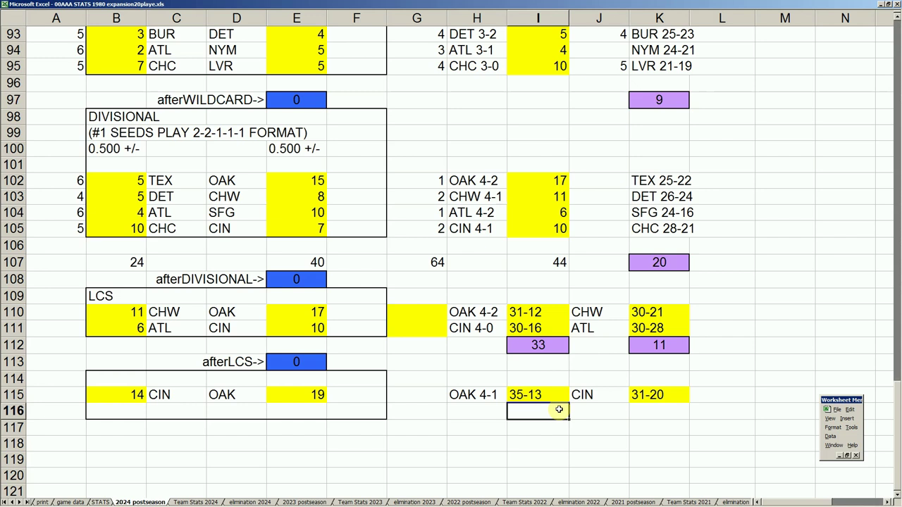